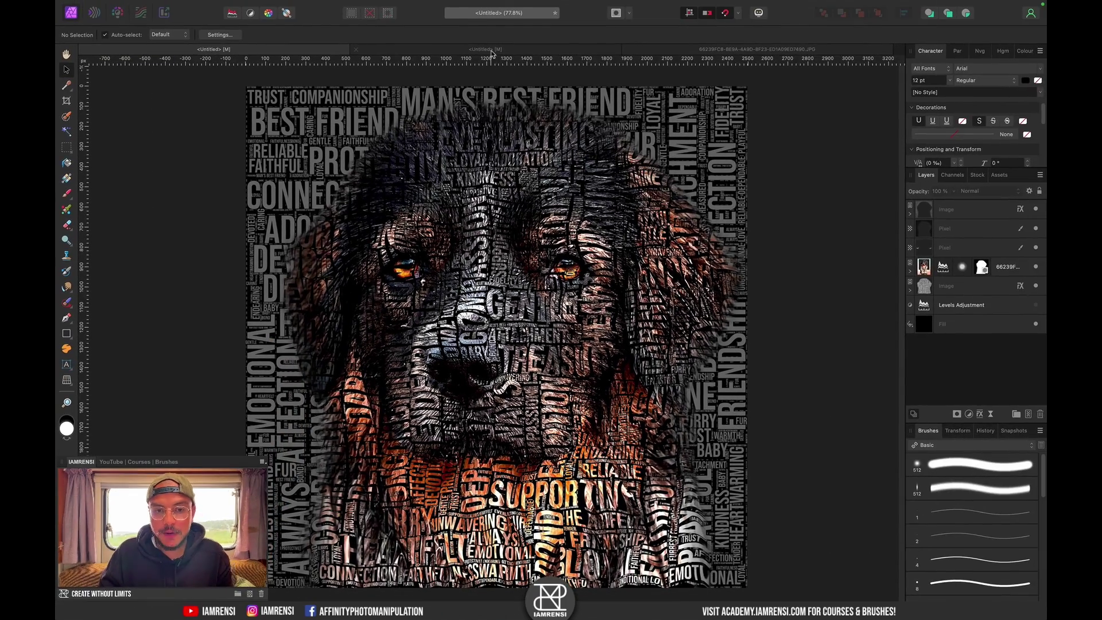
Step: Switch to the blank white Untitled document tab
left_click(492, 50)
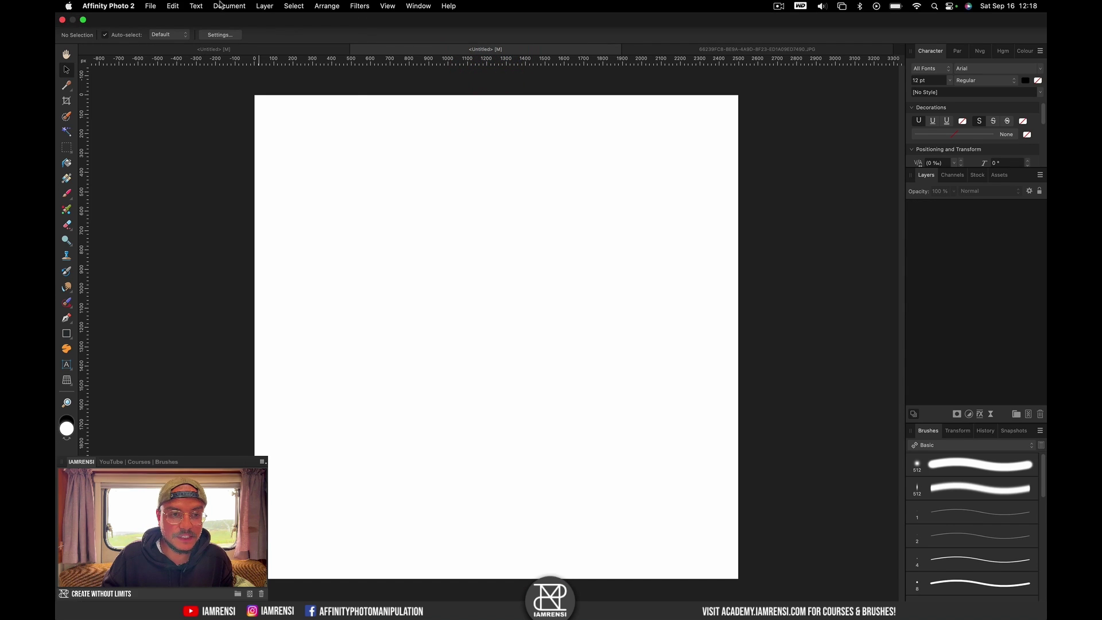
Step: Check the blank canvas size in Resize Document without changing it, then show the dog photo document
left_click(220, 6)
left_click(253, 78)
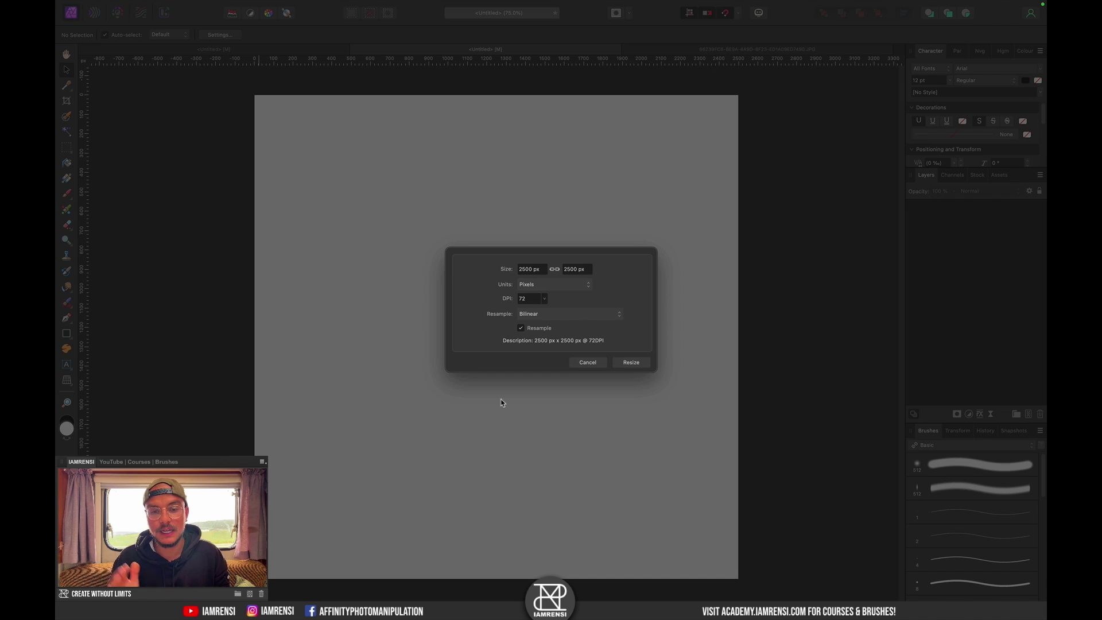
left_click(587, 364)
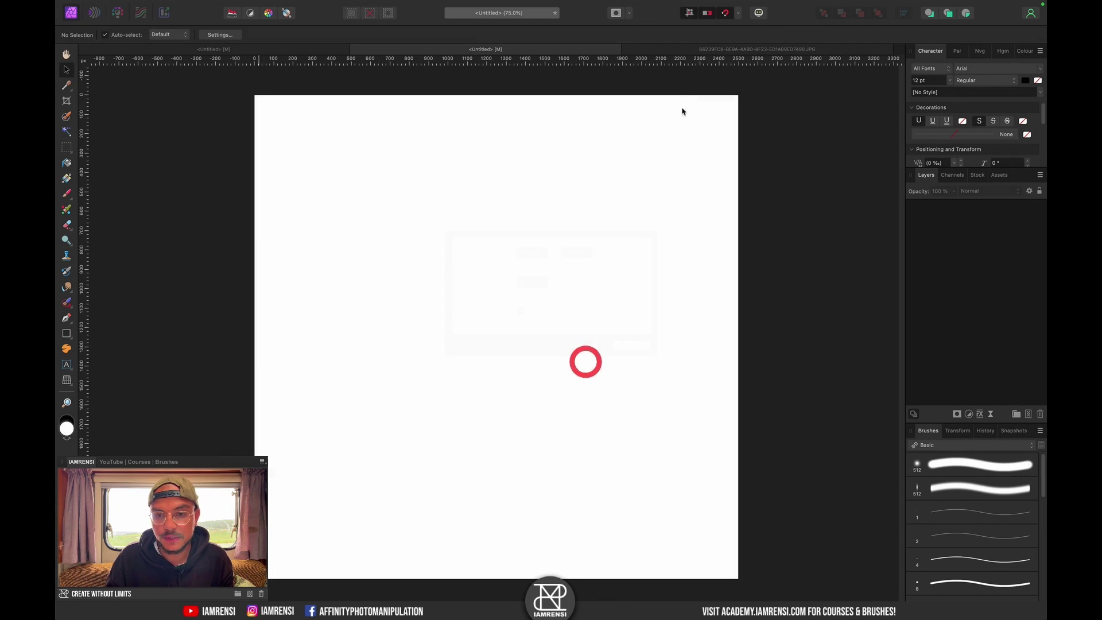
left_click(719, 49)
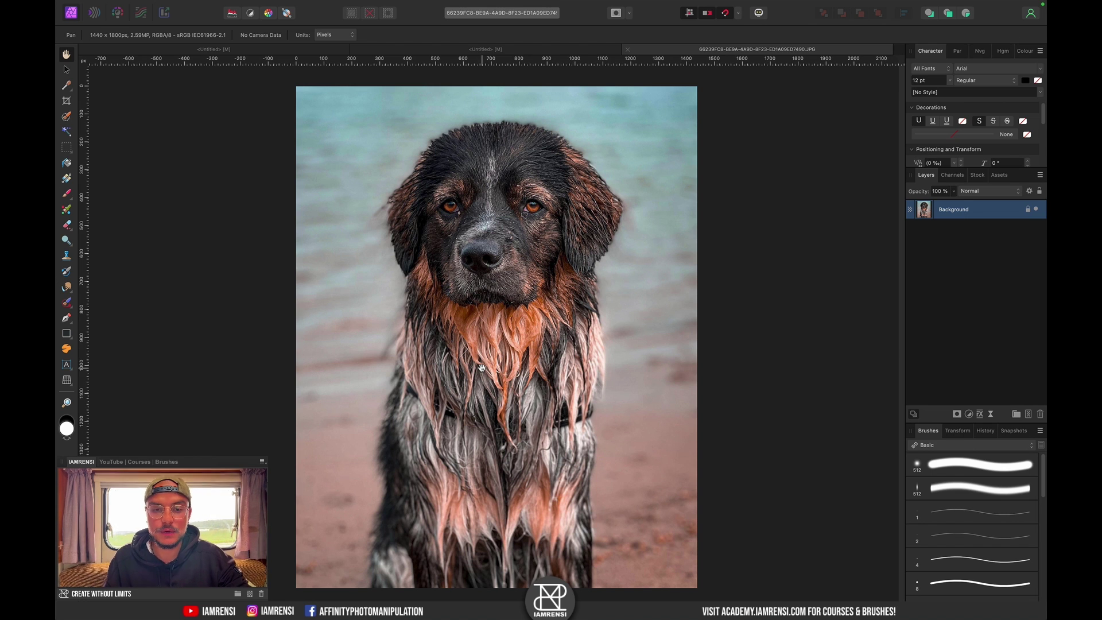
Step: Paint a Selection Brush selection over the dog's head and chest
key("w")
key("super+d")
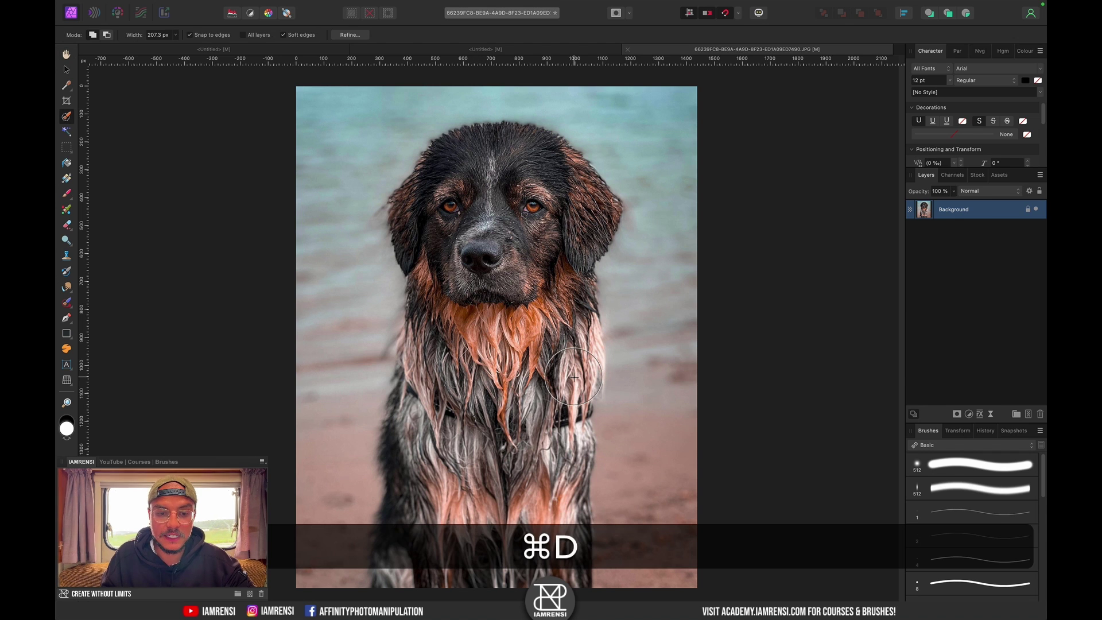
key("v")
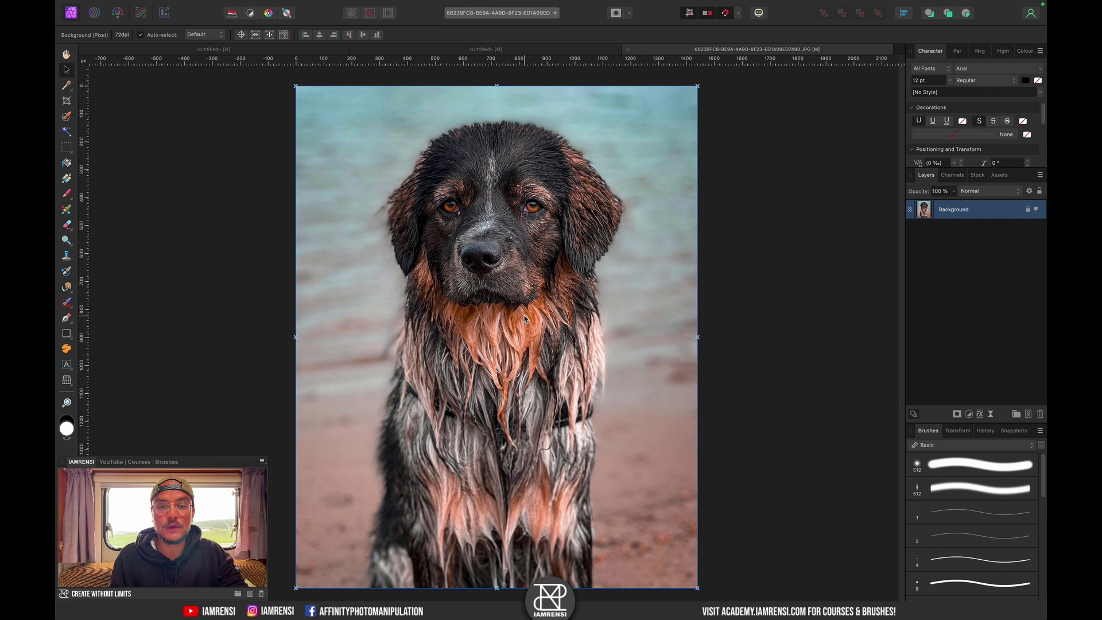
key("w")
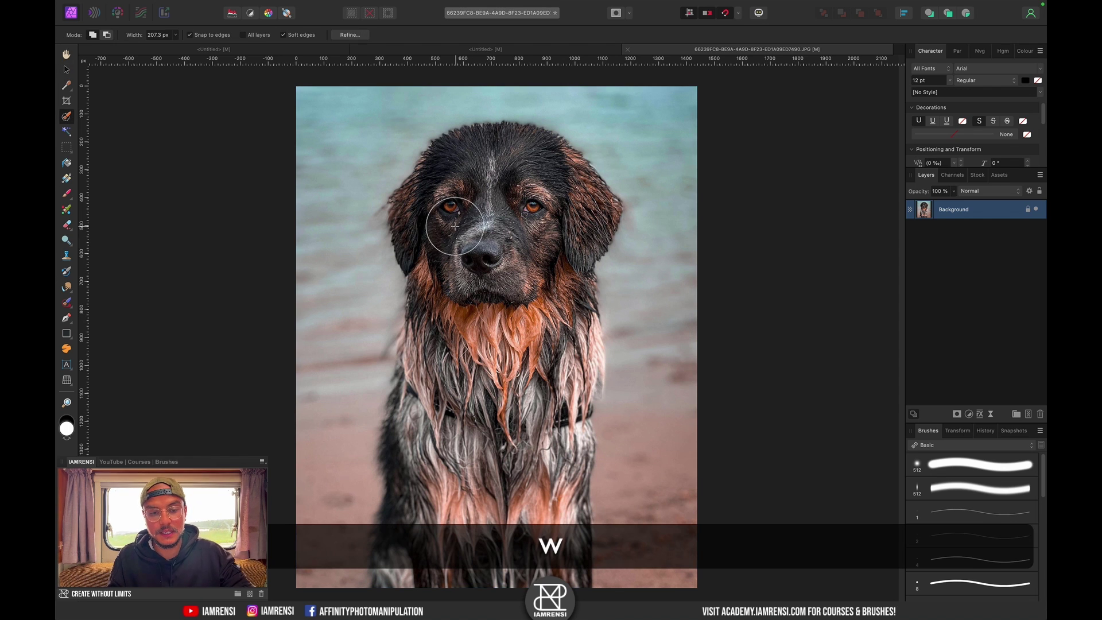
mouse_move(429, 223)
left_mouse_down()
mouse_move(481, 176)
mouse_move(531, 176)
mouse_move(568, 206)
mouse_move(569, 229)
mouse_move(538, 255)
mouse_move(554, 172)
mouse_move(474, 300)
mouse_move(430, 335)
mouse_move(436, 438)
mouse_move(506, 359)
mouse_move(542, 352)
mouse_move(556, 312)
mouse_move(564, 379)
left_mouse_up()
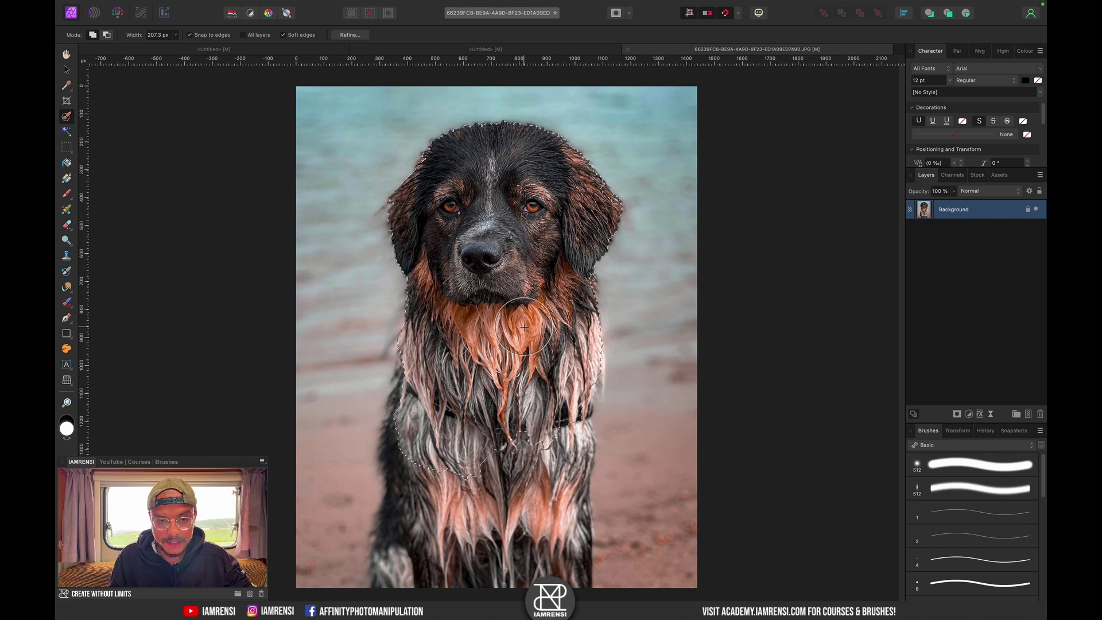
Step: In Refine Selection, size the matte brush and refine the dog's lower edge
left_click(350, 35)
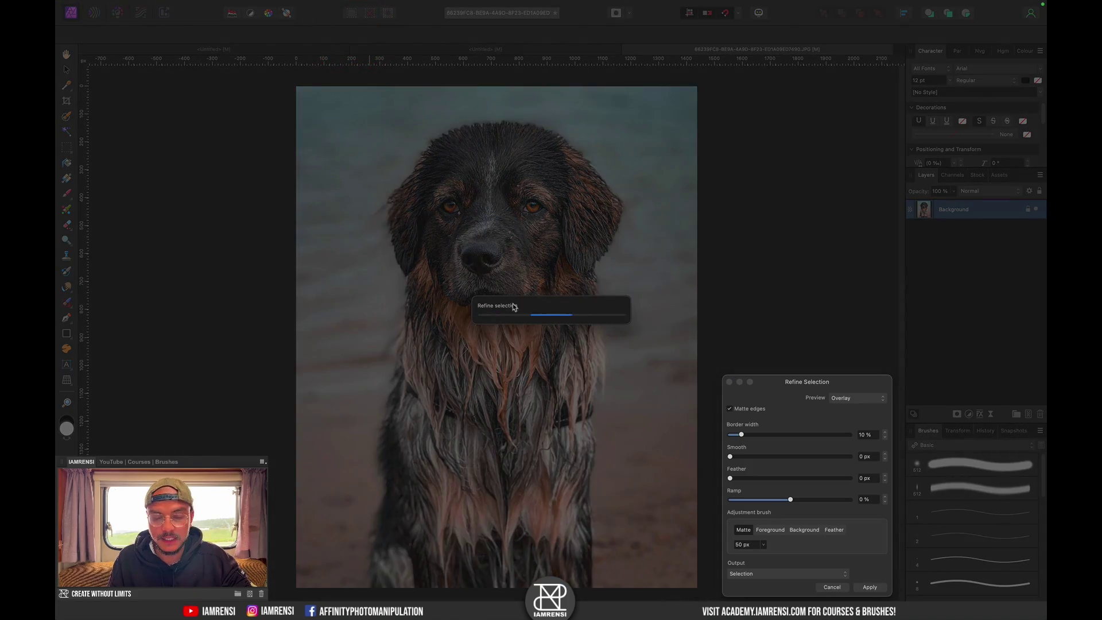
scroll(449, 240, "up", 3)
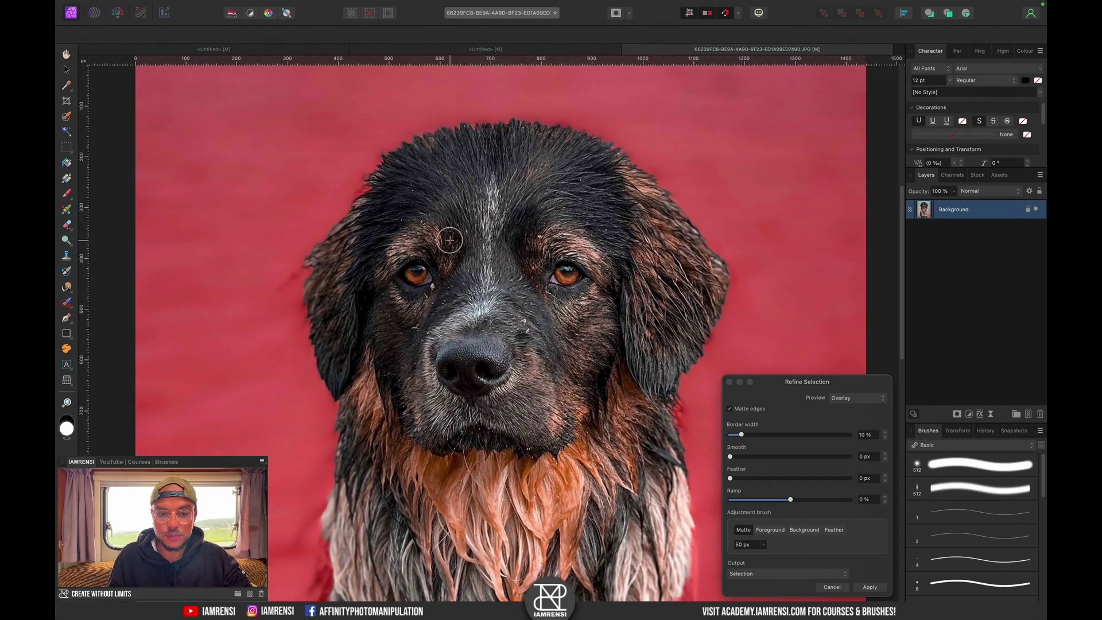
key("bracketright")
key("bracketright")
key("bracketright")
key("bracketright")
key("bracketright")
key("bracketright")
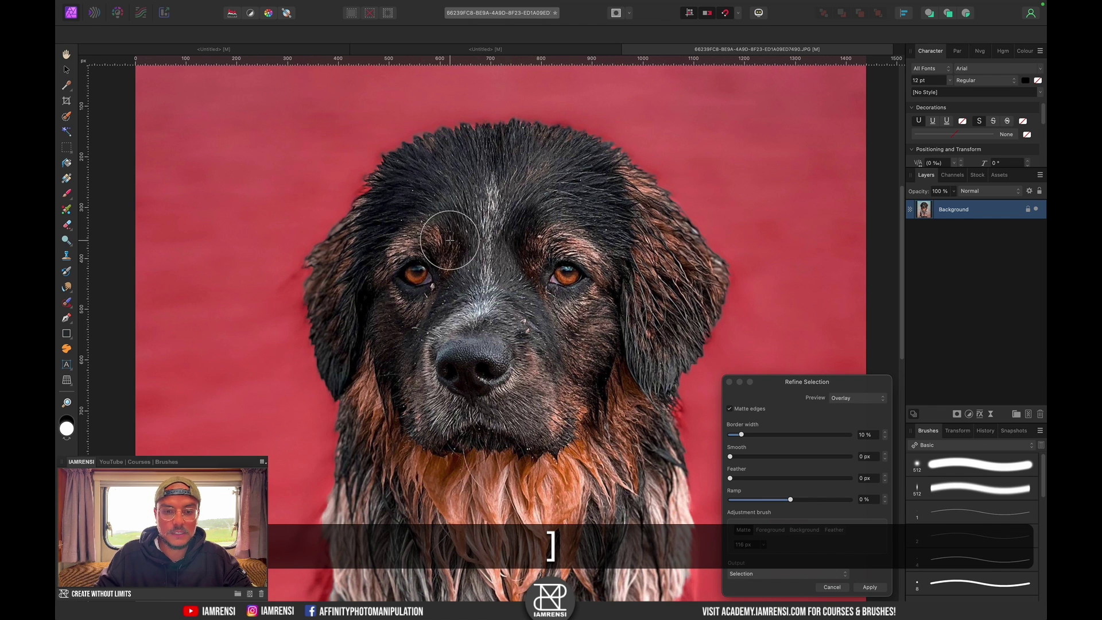
key("bracketleft")
key("bracketleft")
key("bracketleft")
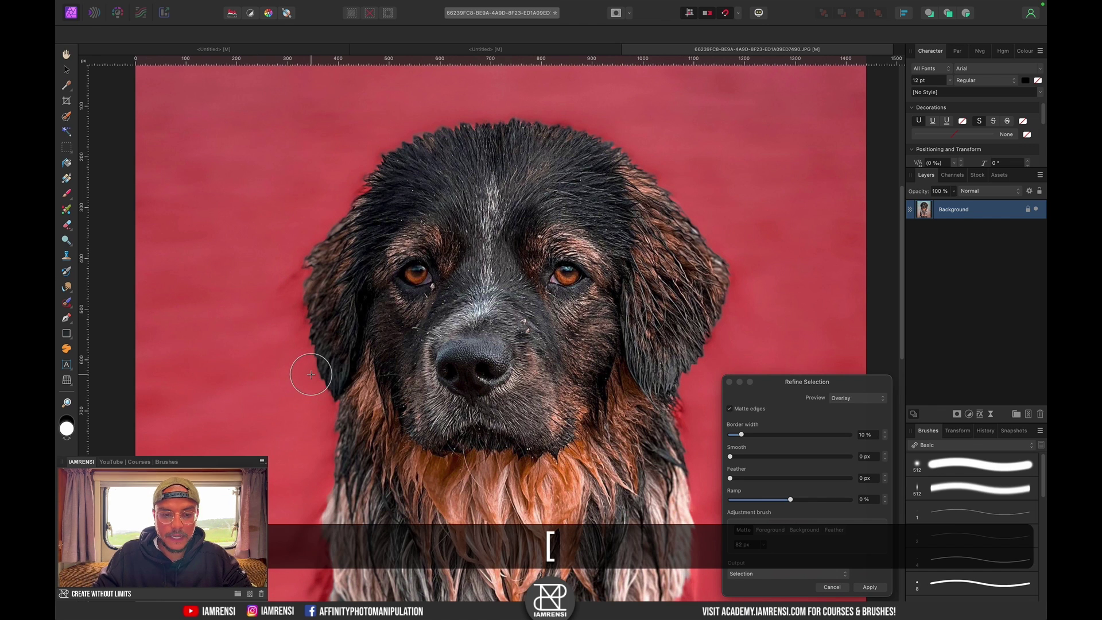
mouse_move(330, 399)
left_mouse_down()
mouse_move(307, 330)
mouse_move(305, 281)
mouse_move(383, 156)
mouse_move(422, 128)
mouse_move(527, 122)
mouse_move(628, 154)
mouse_move(718, 258)
mouse_move(724, 312)
mouse_move(679, 392)
mouse_move(687, 462)
left_mouse_up()
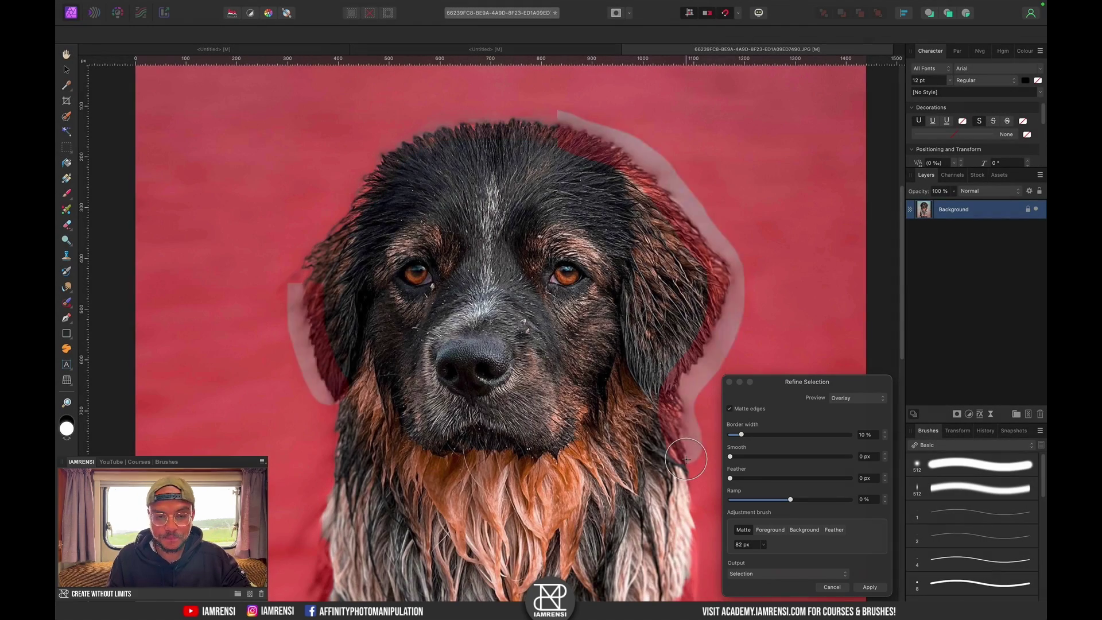
Step: Refine the left fur edge, undo the right-side stroke, and apply the refined selection
scroll(427, 224, "down", 5)
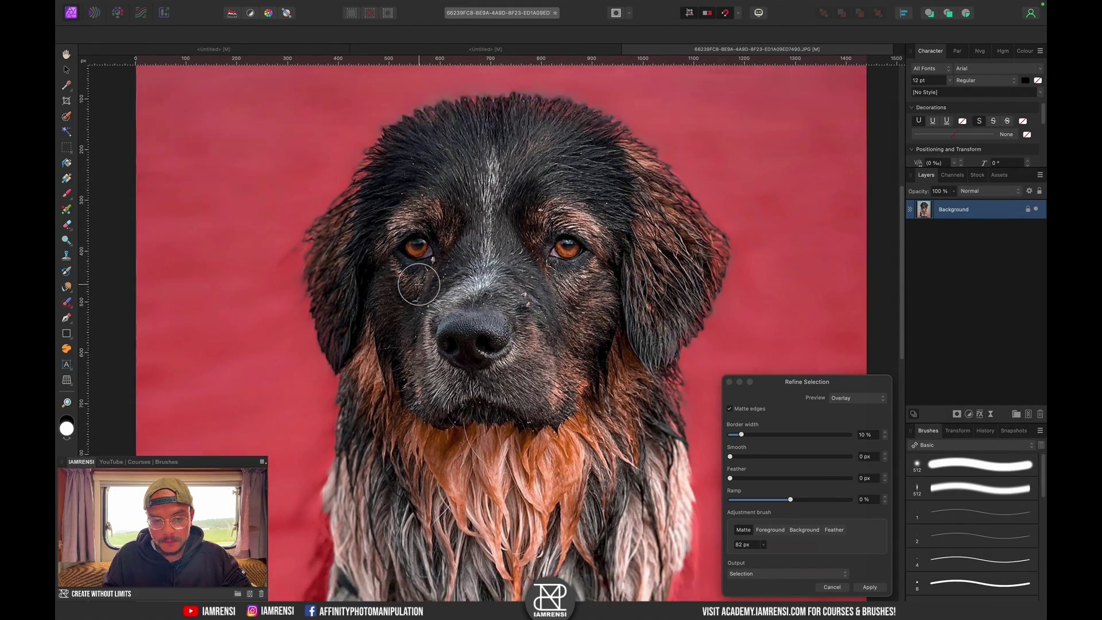
left_click_drag(336, 248, 324, 356)
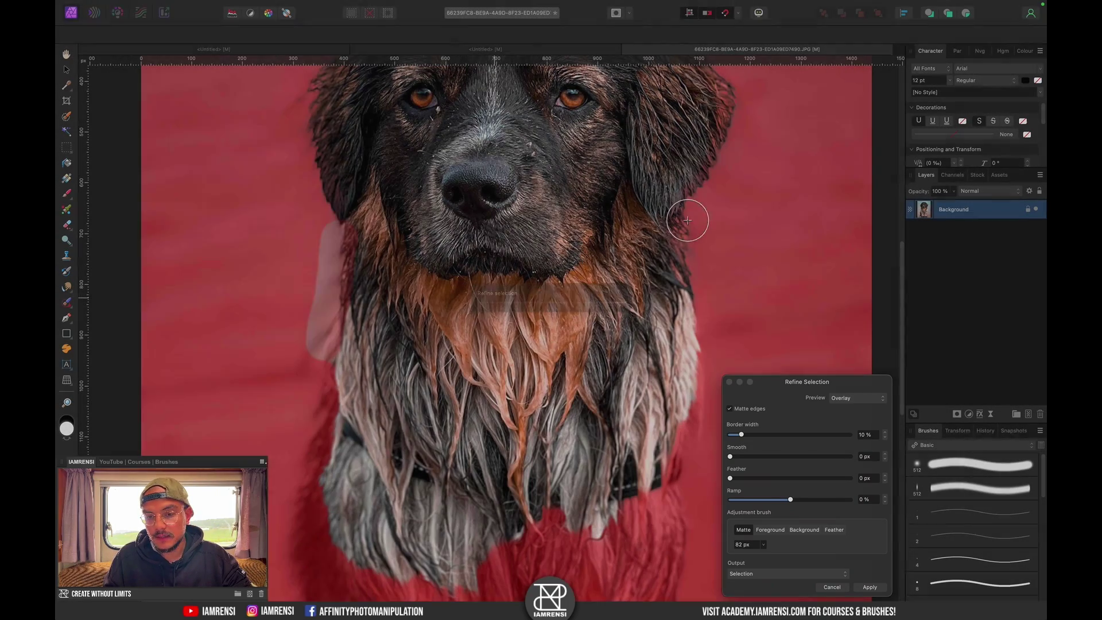
left_click_drag(686, 220, 702, 368)
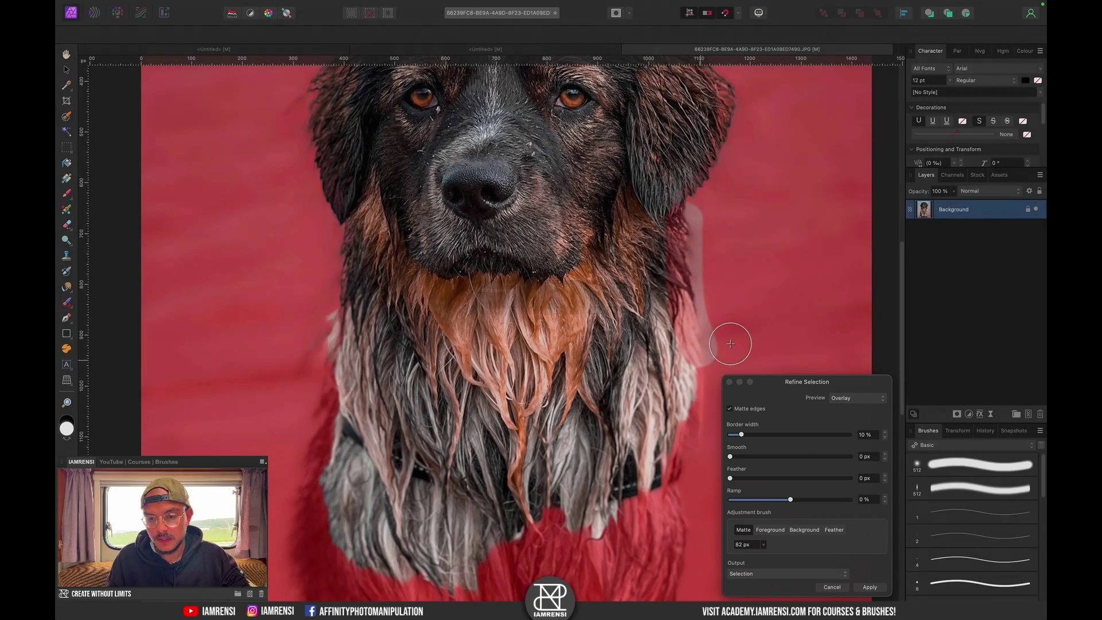
key("super+z")
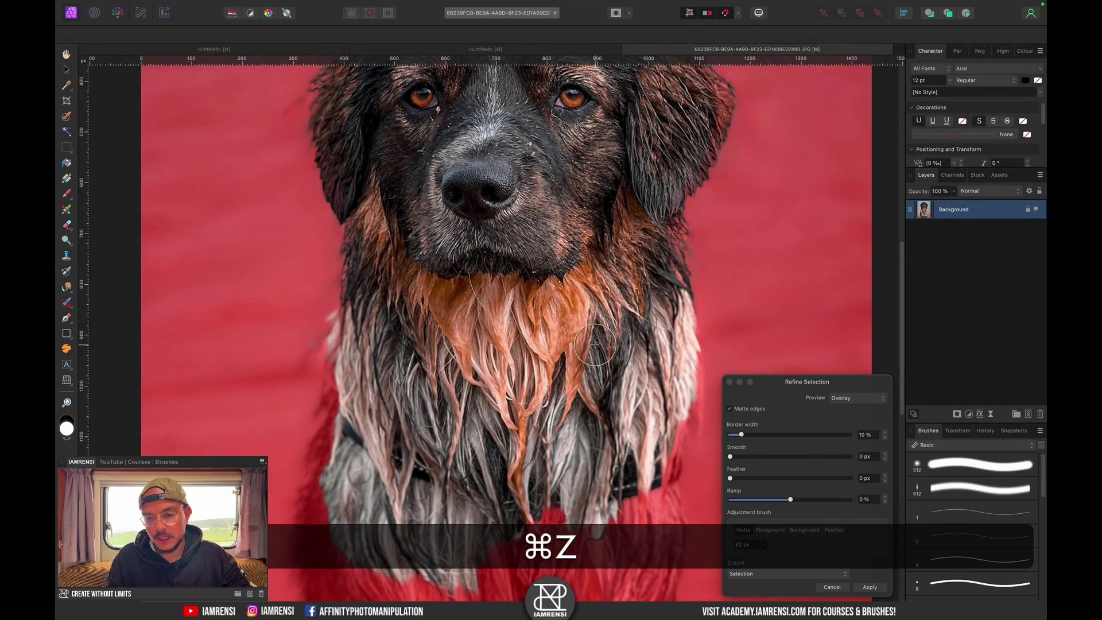
key("super+minus")
key("super+minus")
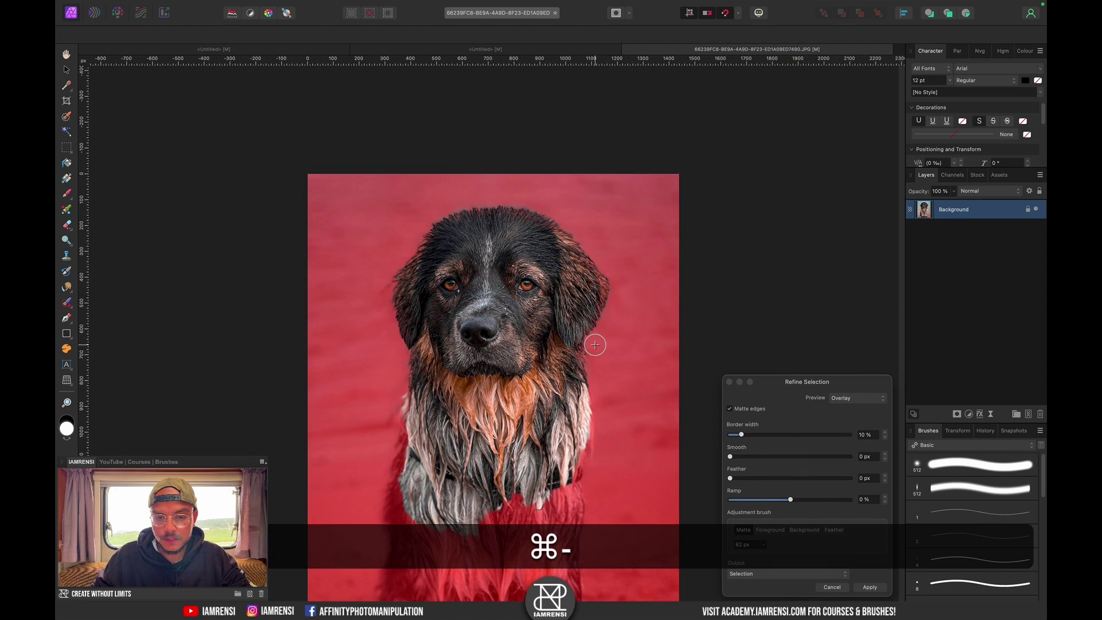
scroll(595, 344, "down", 2)
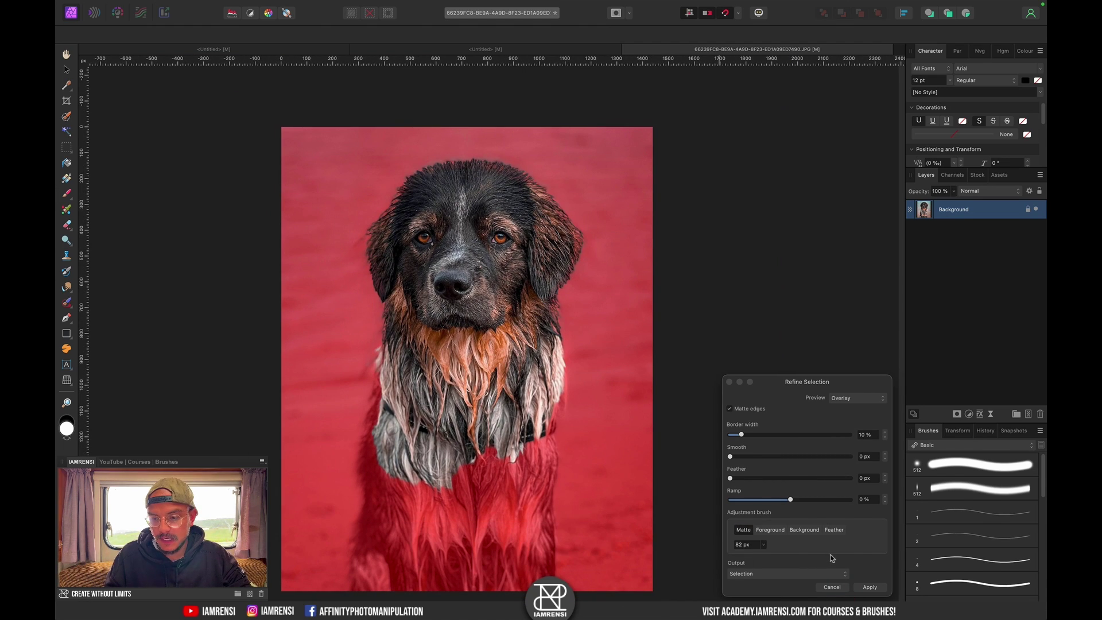
left_click(870, 588)
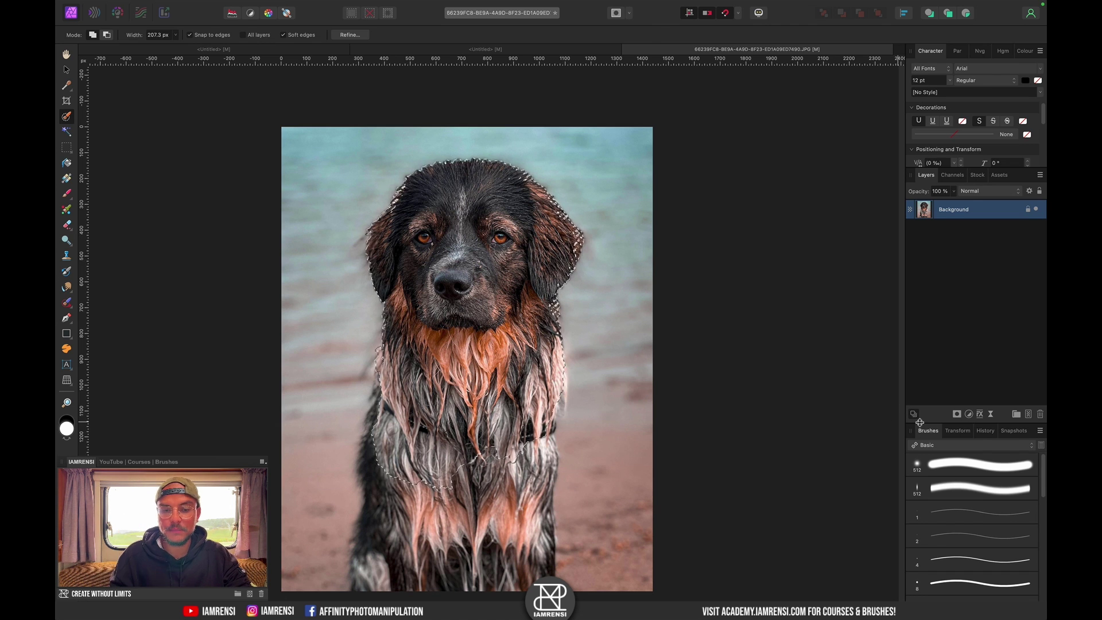
Step: Mask the dog off its background, deselect, and copy the masked Background layer
left_click(957, 415)
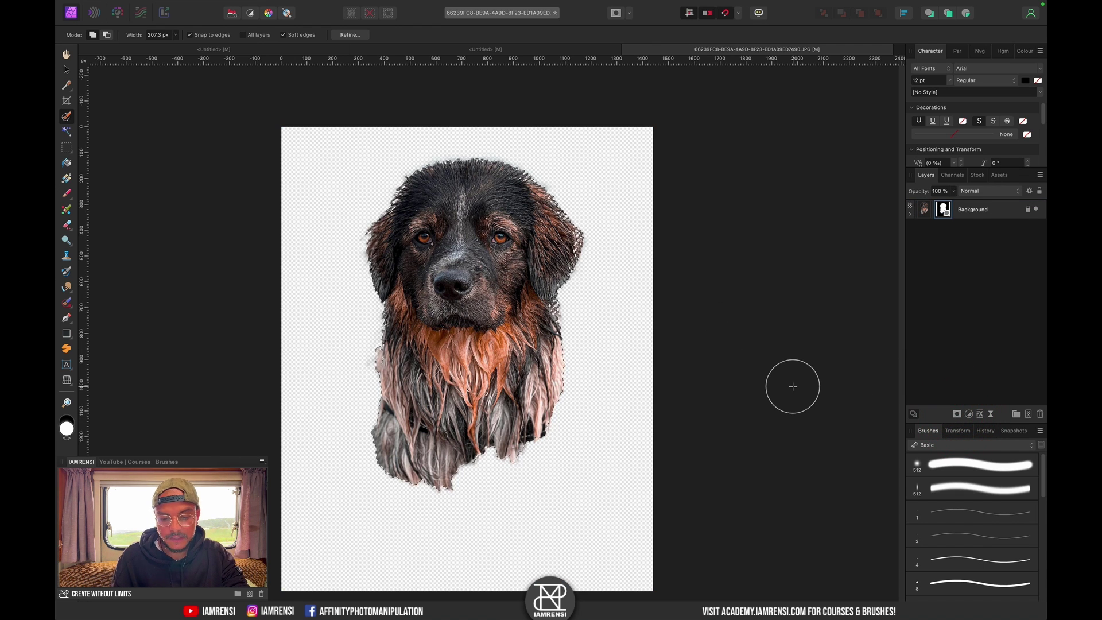
key("super+d")
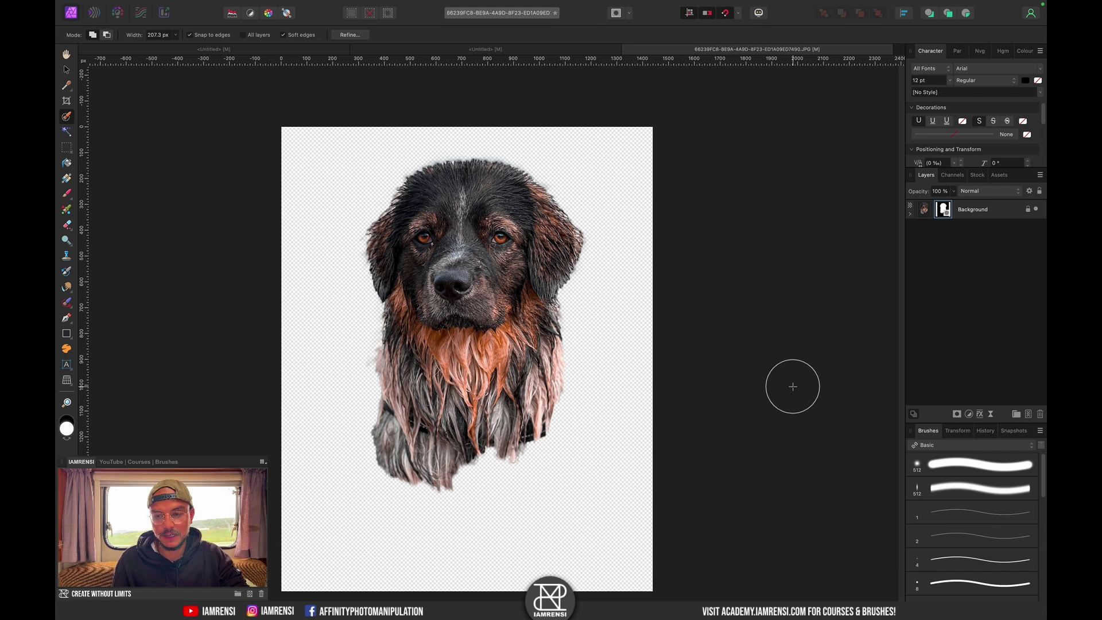
left_click(925, 212)
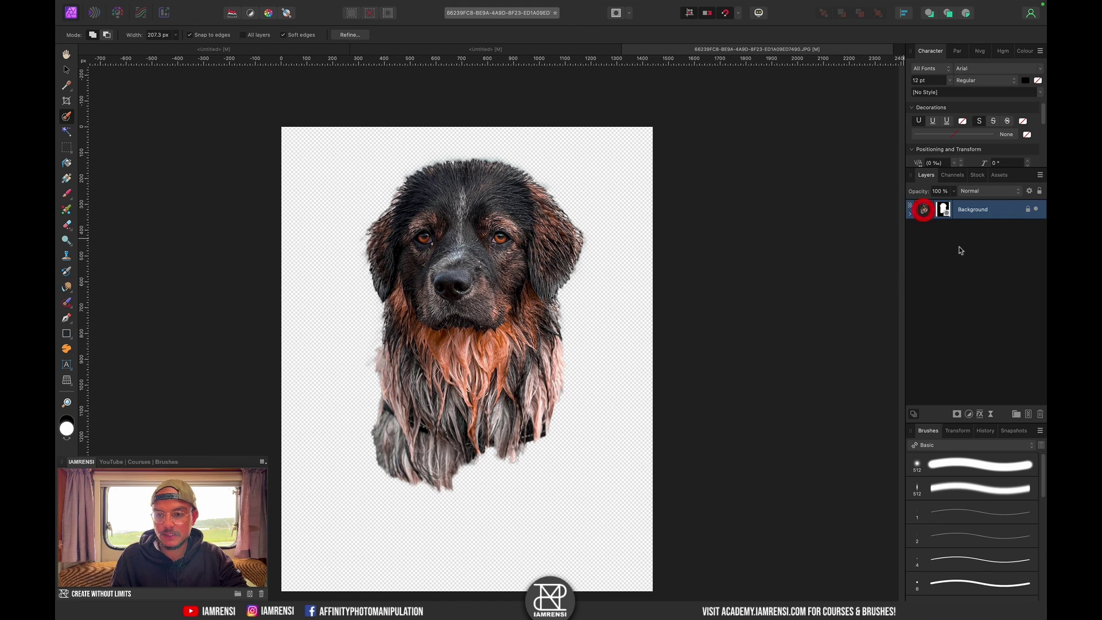
key("super+c")
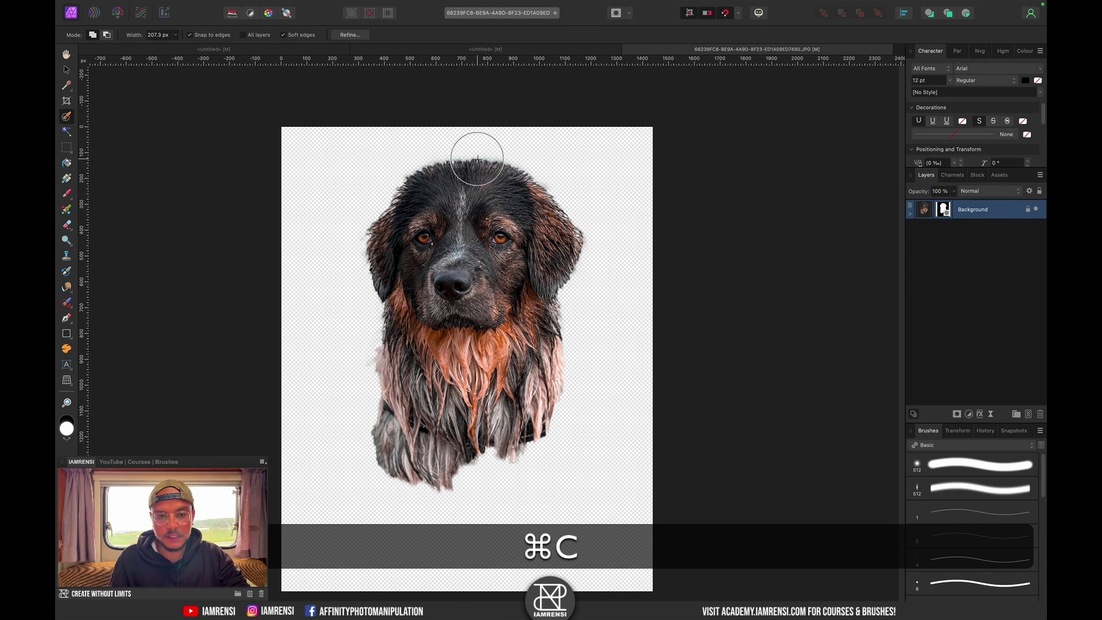
Step: Paste the cut-out dog into the Untitled document and check the photo's size without resizing it
left_click(486, 50)
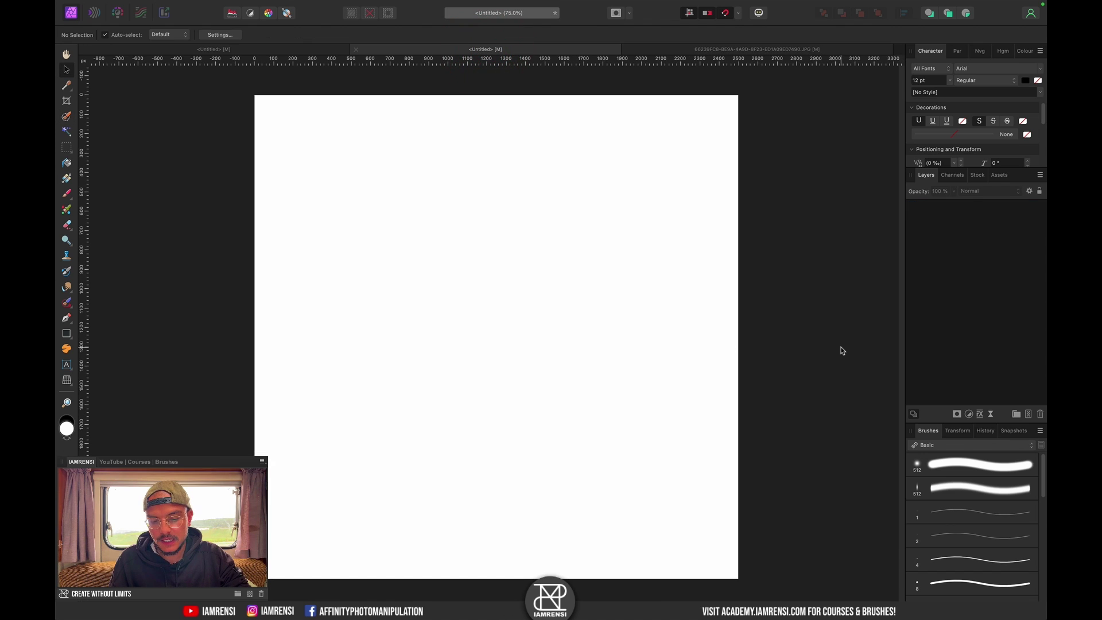
key("super+v")
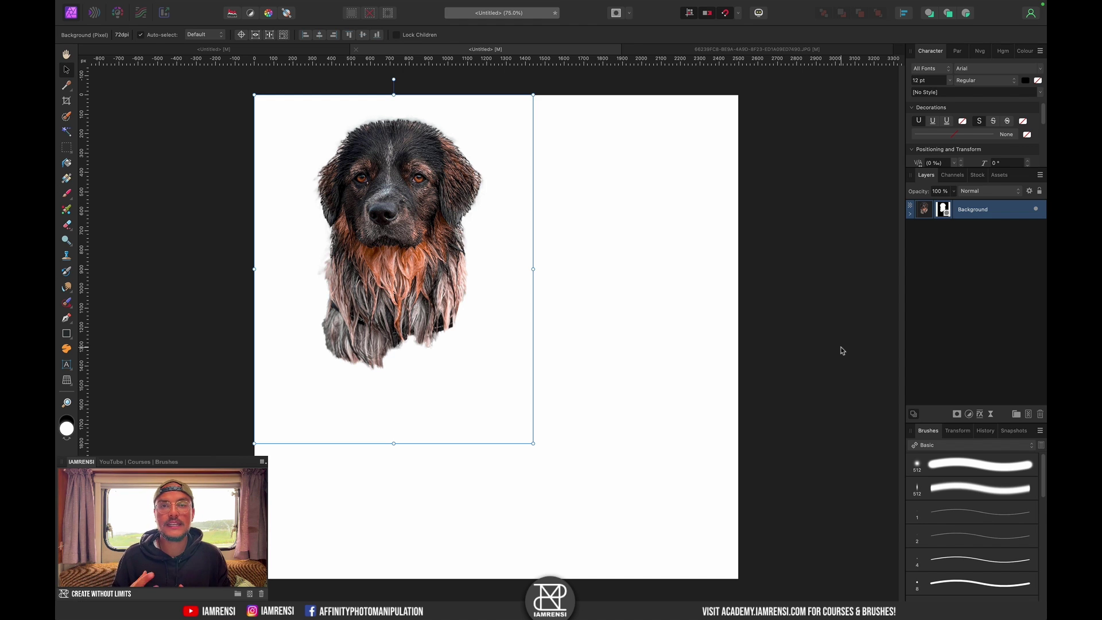
left_click(765, 53)
left_click(229, 5)
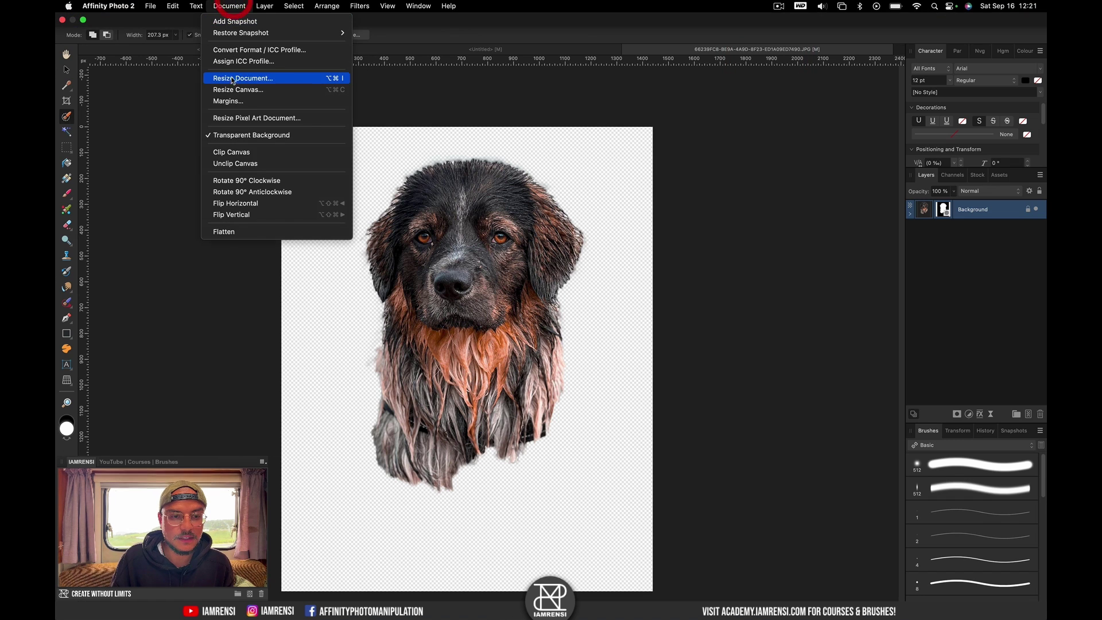
left_click(232, 79)
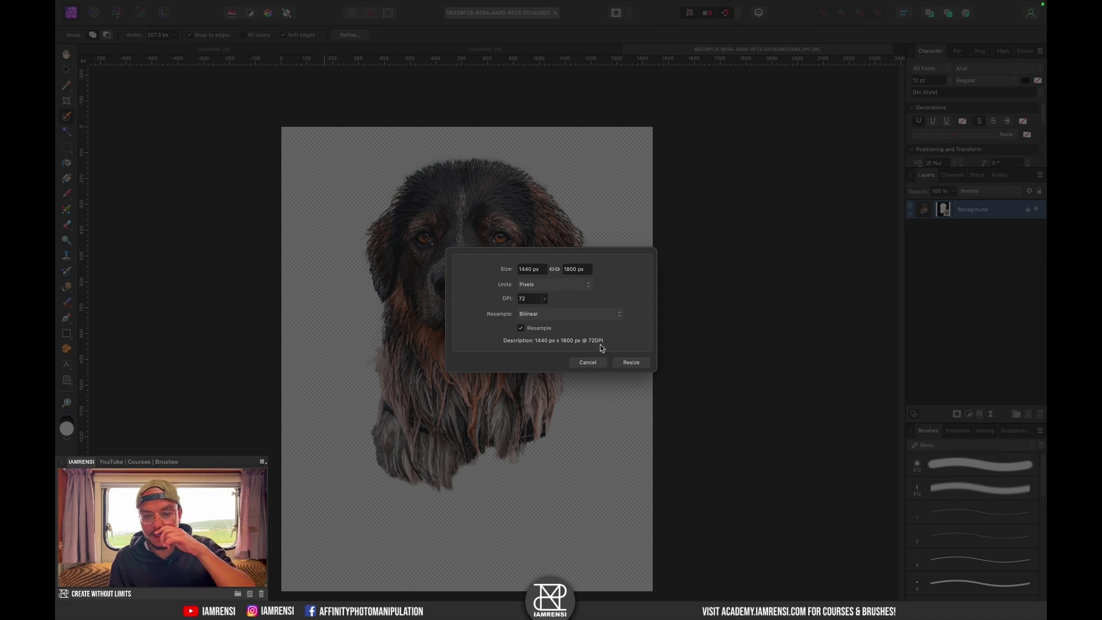
left_click(588, 363)
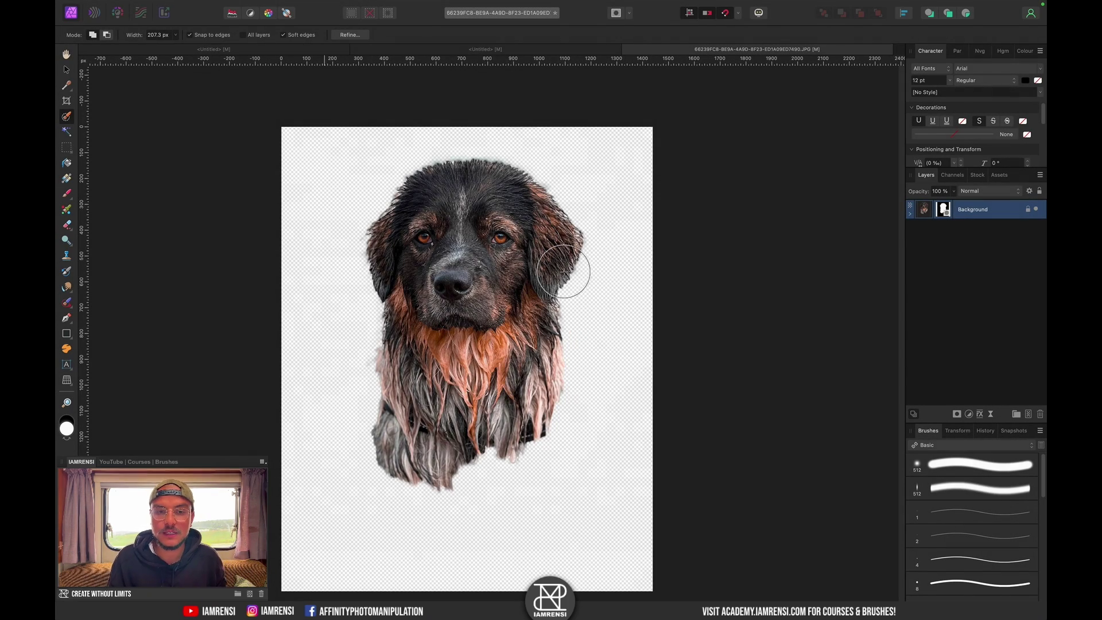
Step: Scale the pasted dog up so its head fills the canvas, centred, then fit the view
left_click(493, 48)
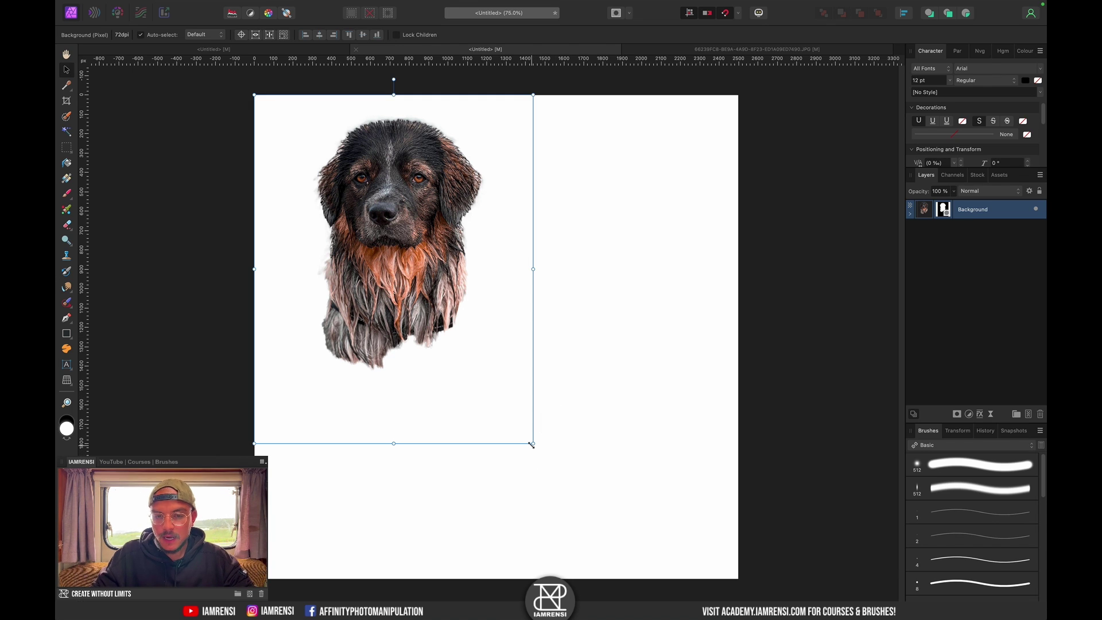
key("super+minus")
key("super+minus")
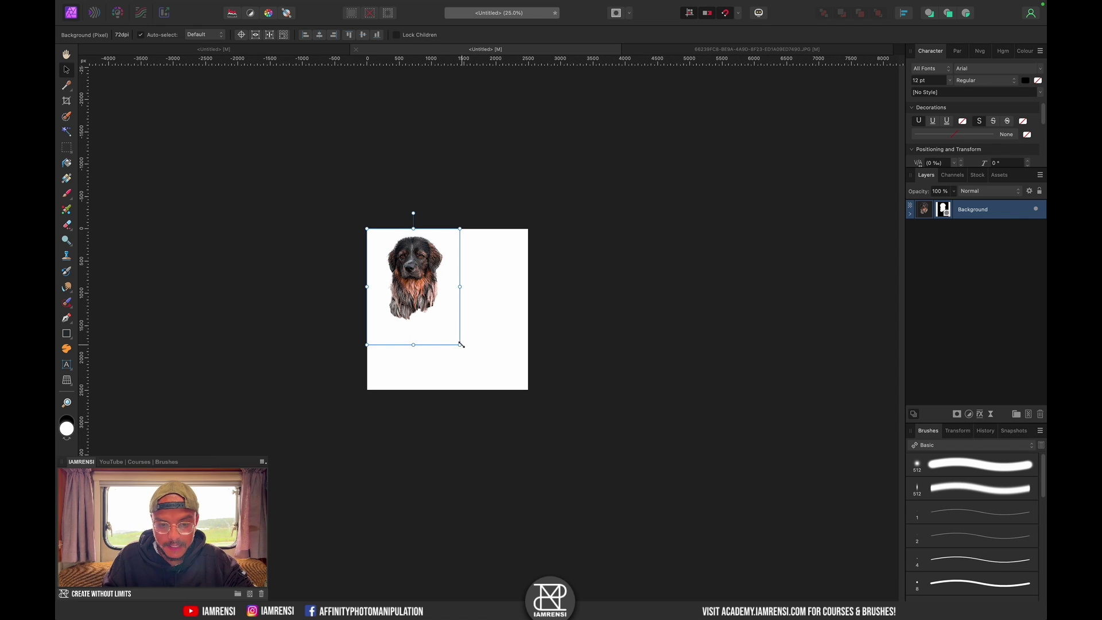
left_click_drag(461, 345, 617, 523)
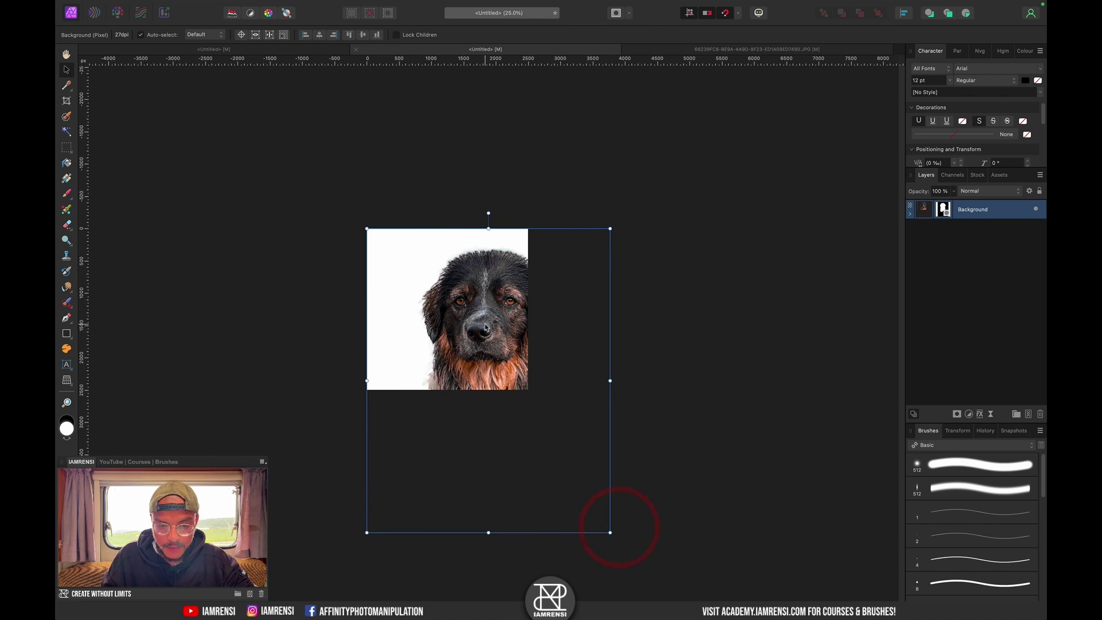
left_click_drag(487, 326, 442, 313)
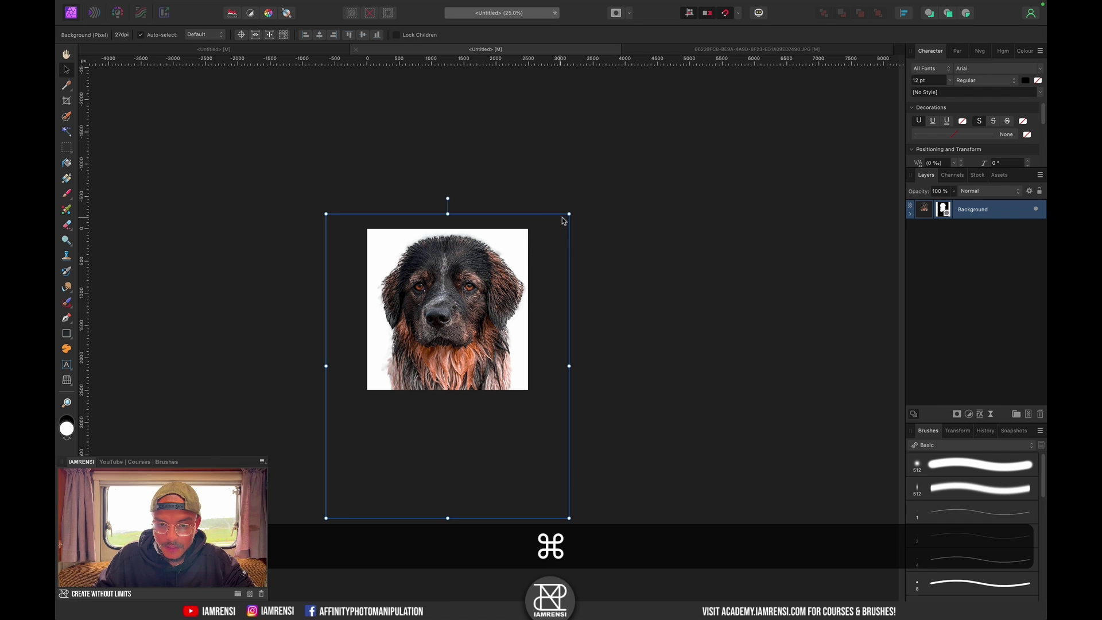
left_click_drag(568, 214, 556, 226)
left_click_drag(492, 310, 492, 302)
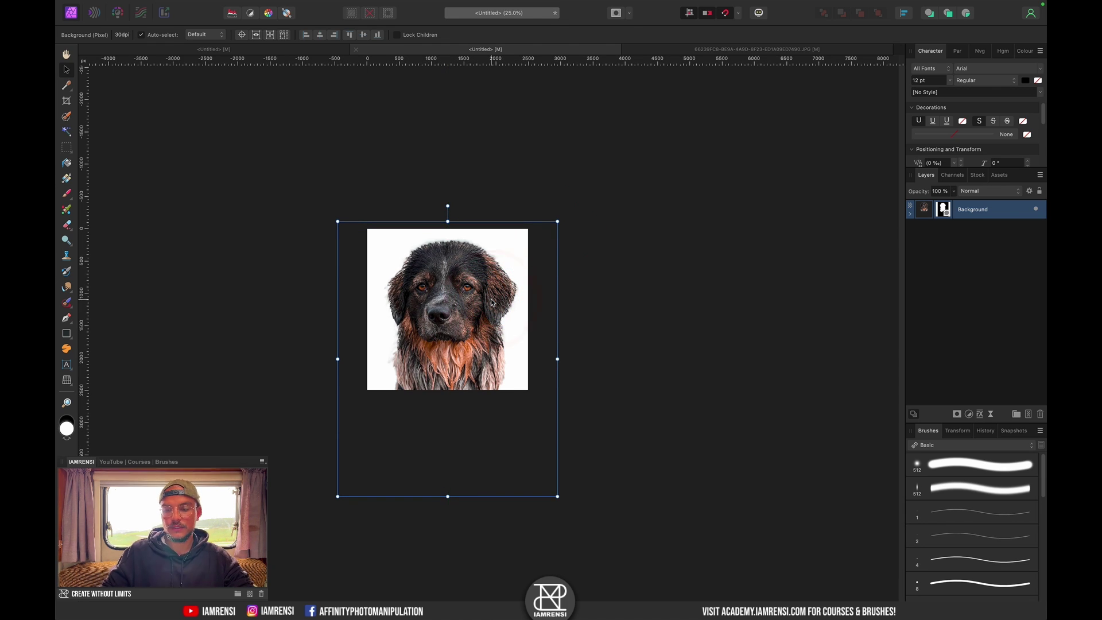
key("super+0")
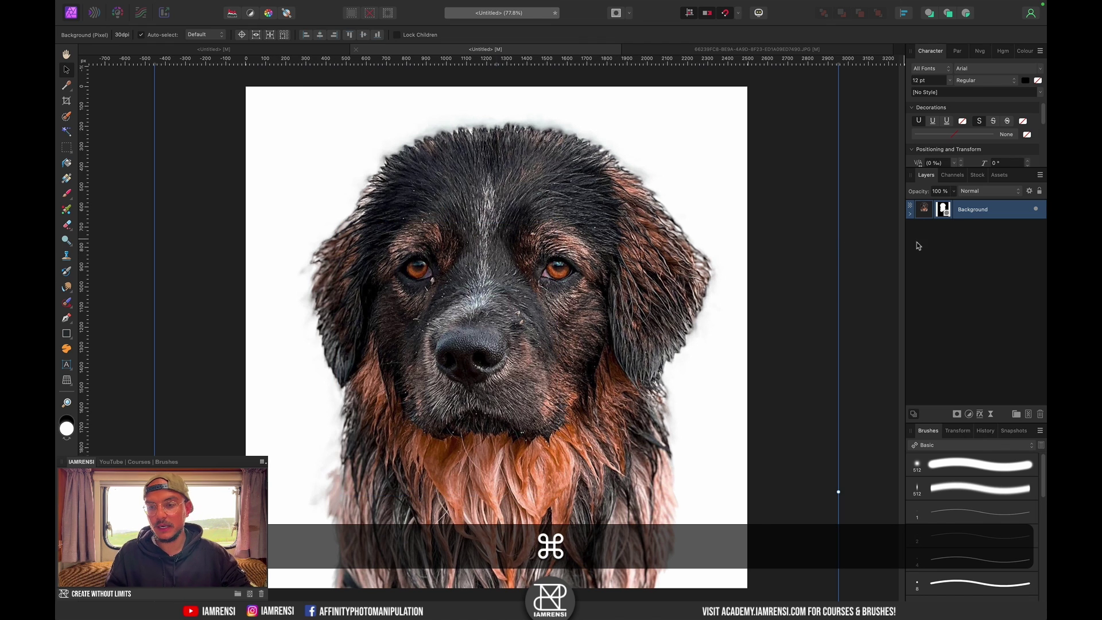
left_click(917, 245)
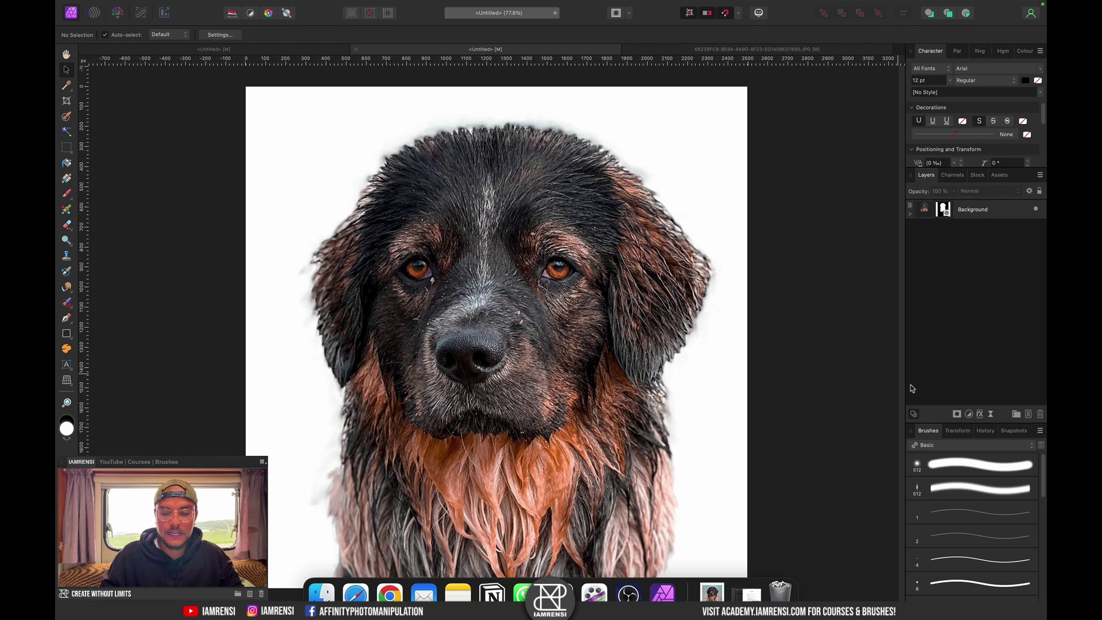
Step: Load wordclouds.com in Safari, stop the render, and open the Word list editor
key("ctrl+Right")
key("super+v")
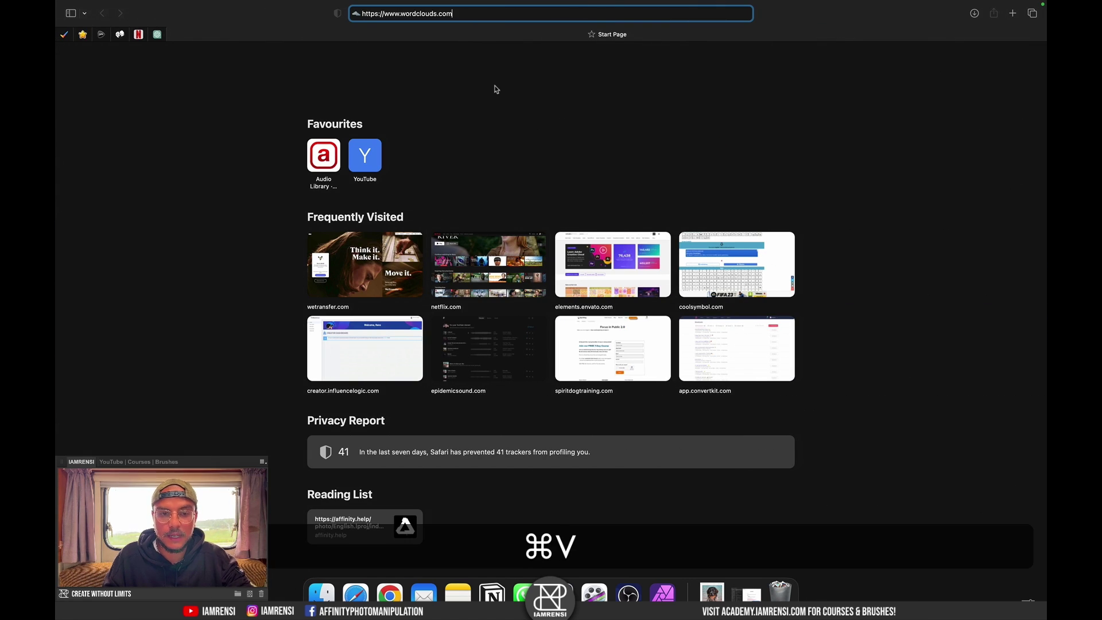
key("Return")
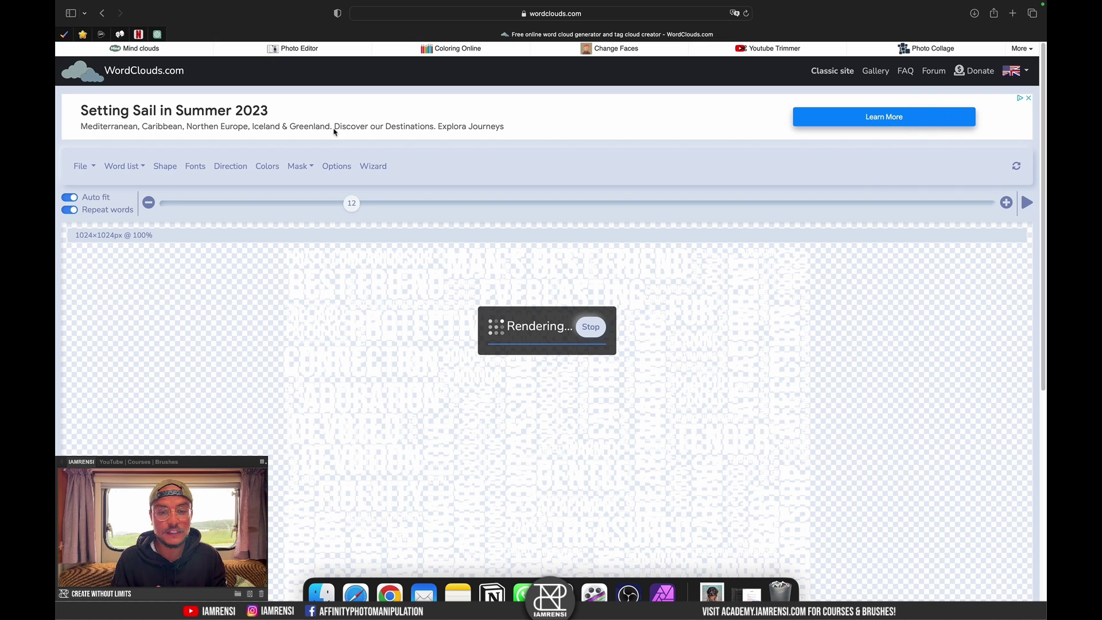
left_click(591, 328)
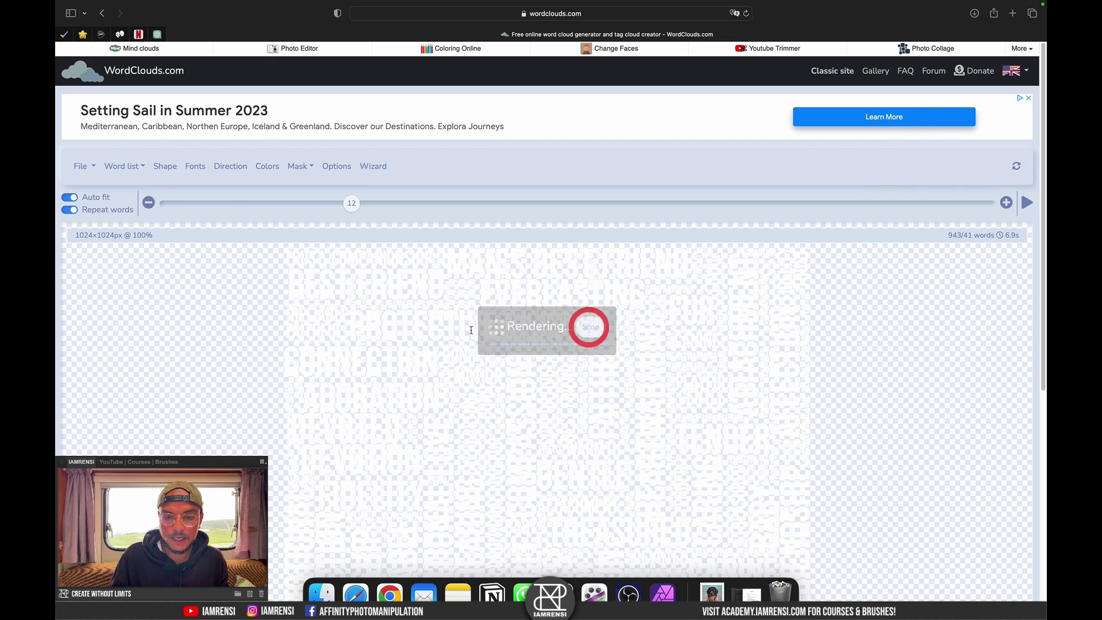
left_click(143, 168)
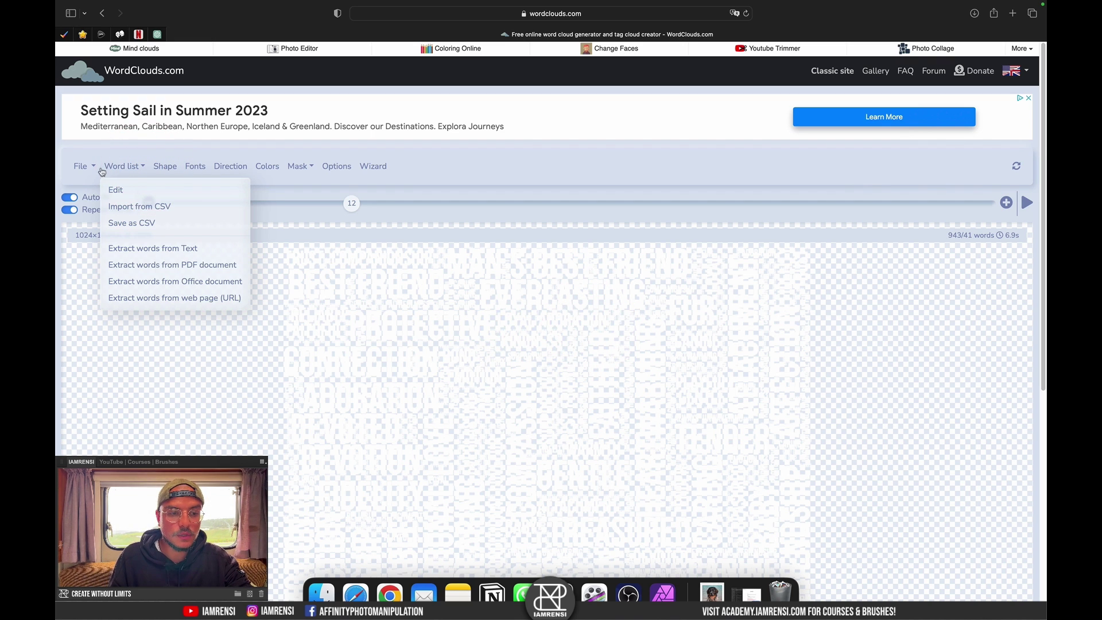
left_click(117, 190)
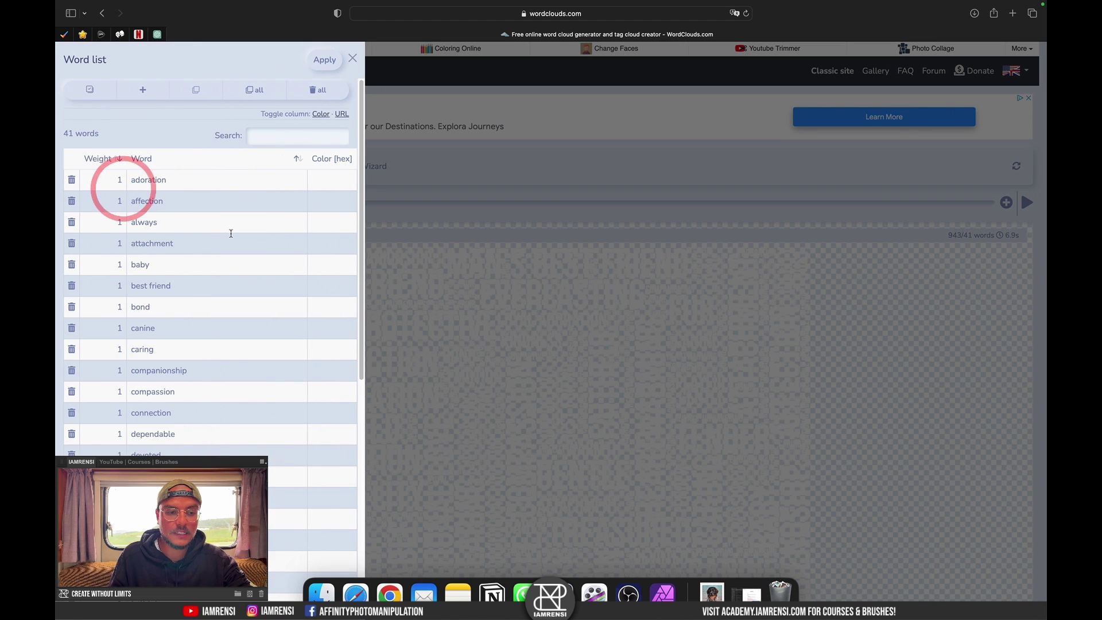
Step: Scroll through the 41 dog-related words and close the list unchanged
scroll(231, 234, "down", 3)
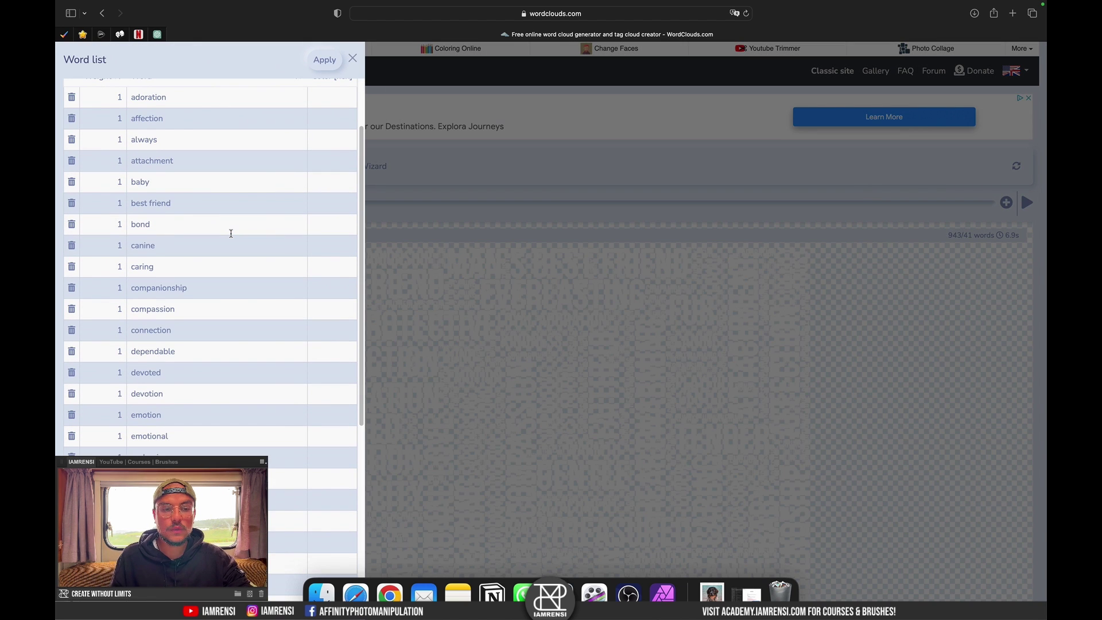
scroll(231, 234, "down", 5)
scroll(231, 234, "down", 5)
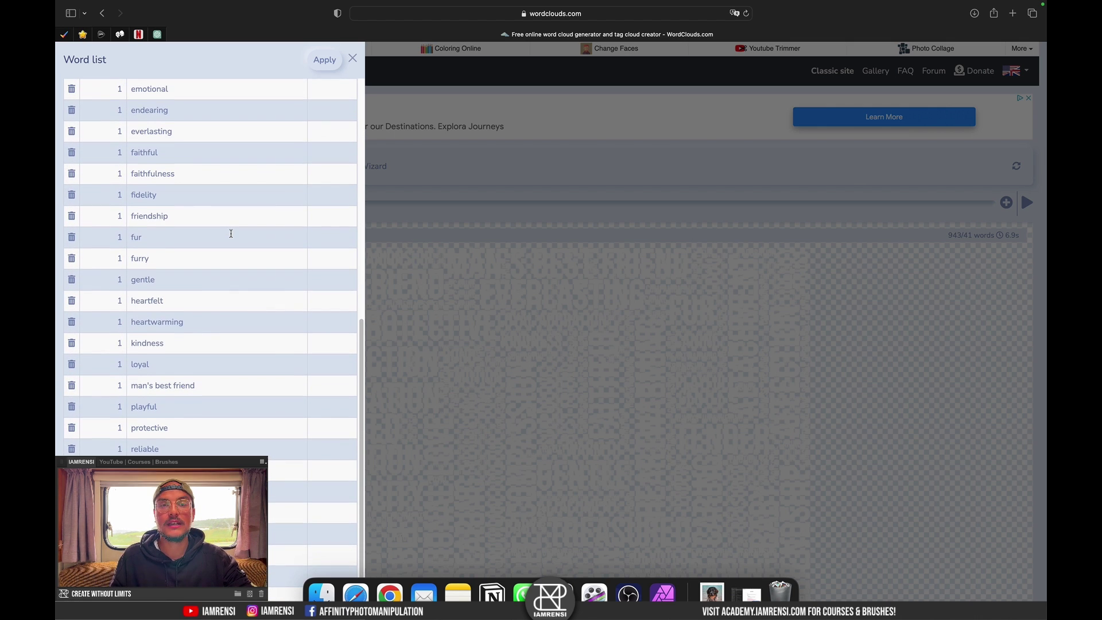
scroll(231, 233, "up", 10)
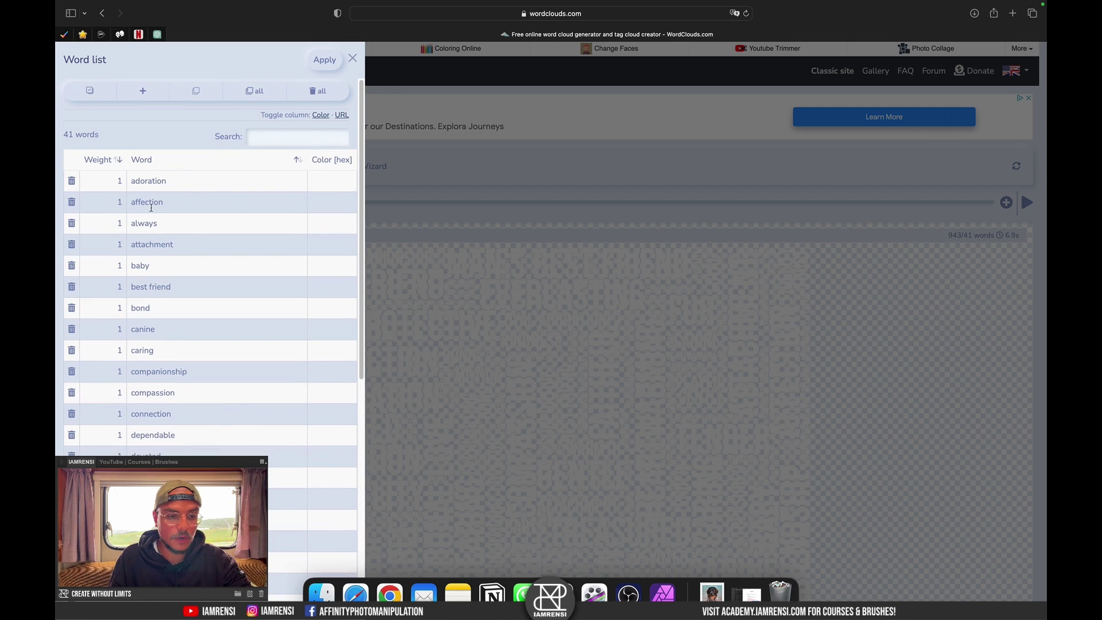
scroll(172, 201, "down", 1)
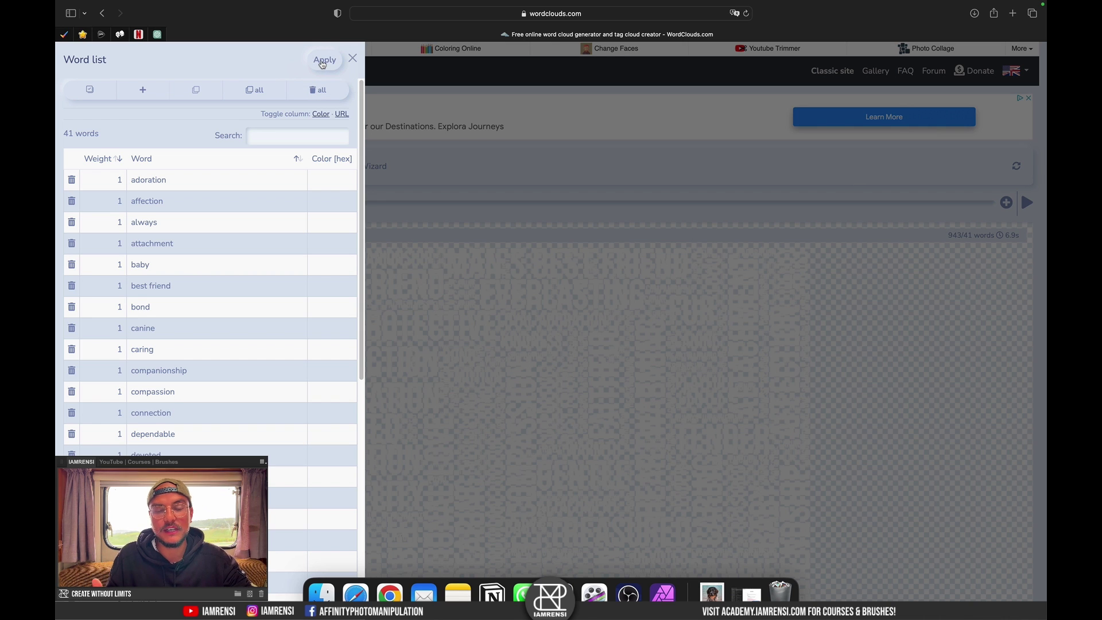
left_click(352, 58)
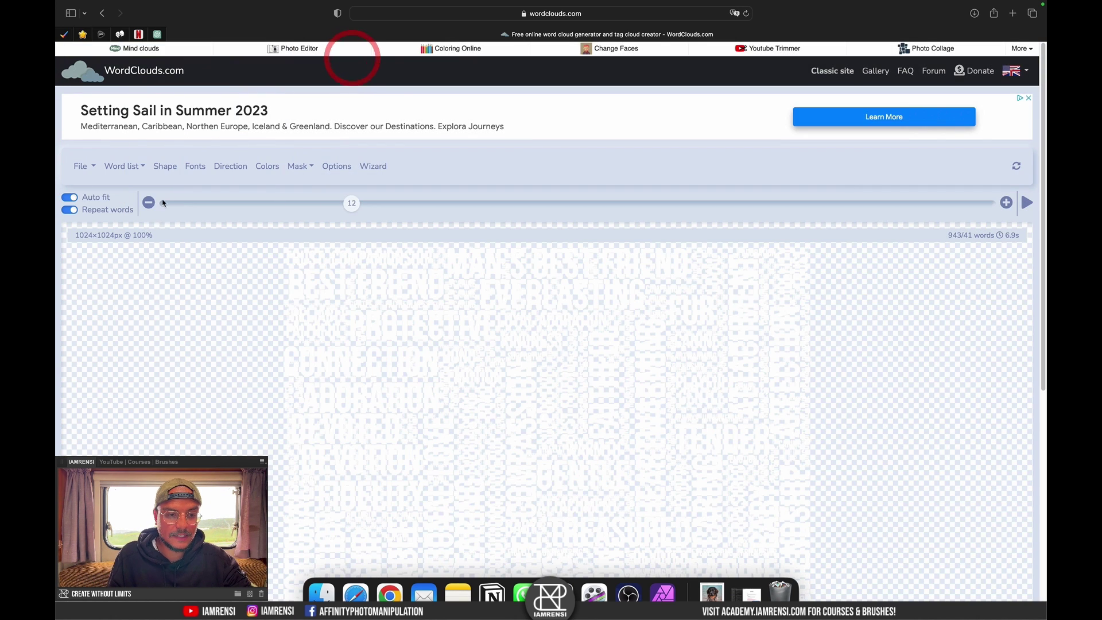
Step: Look over the Font and Orientation settings without changing them
left_click(198, 171)
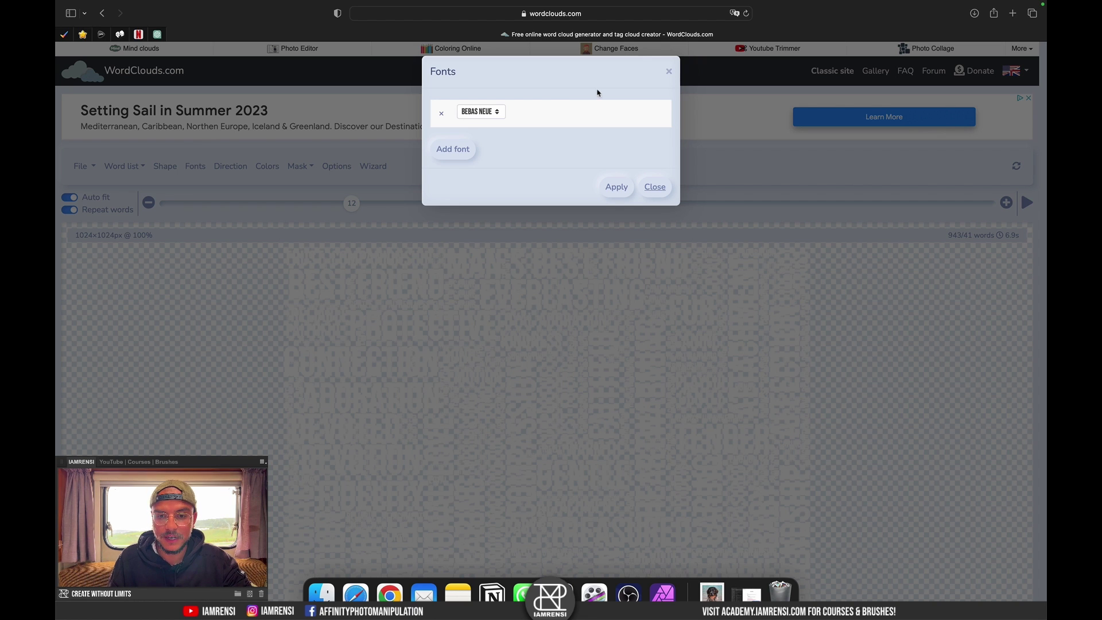
left_click(669, 72)
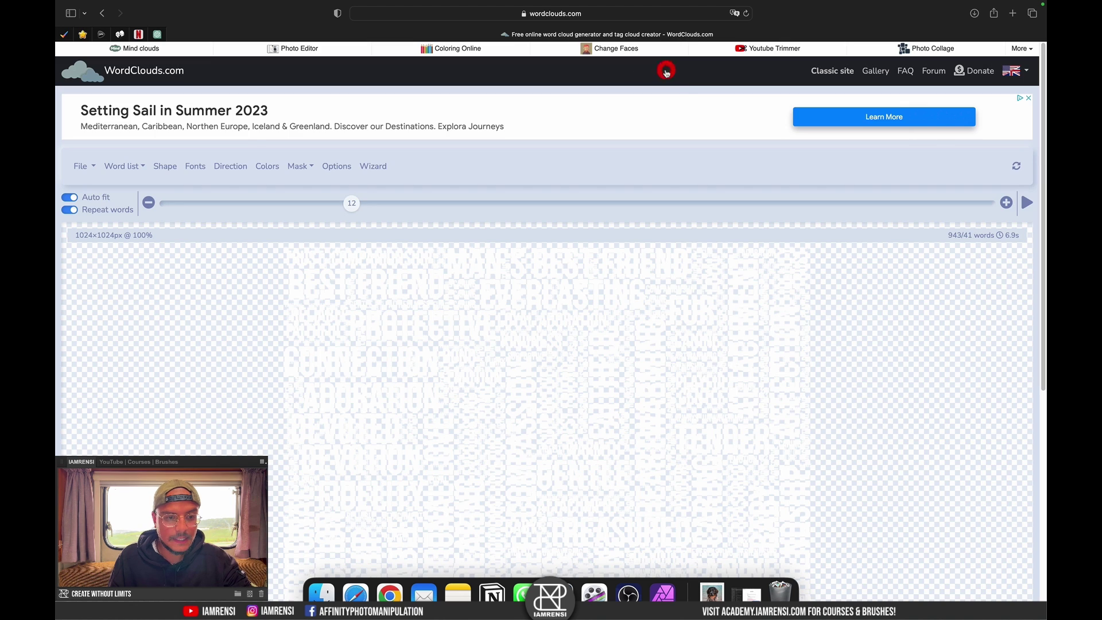
left_click(223, 163)
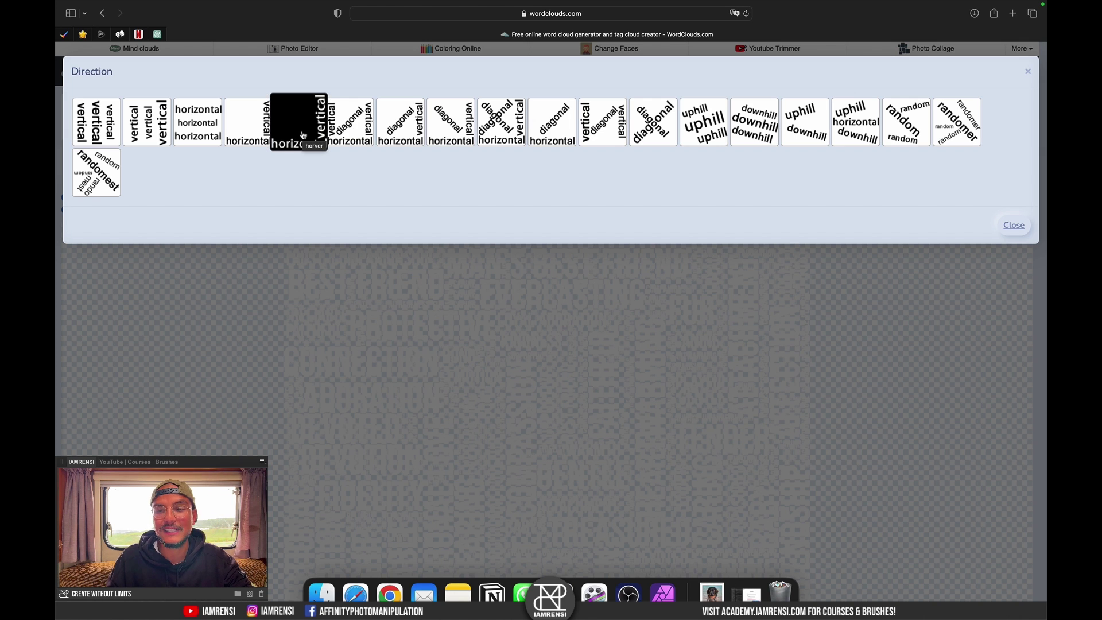
left_click(1027, 72)
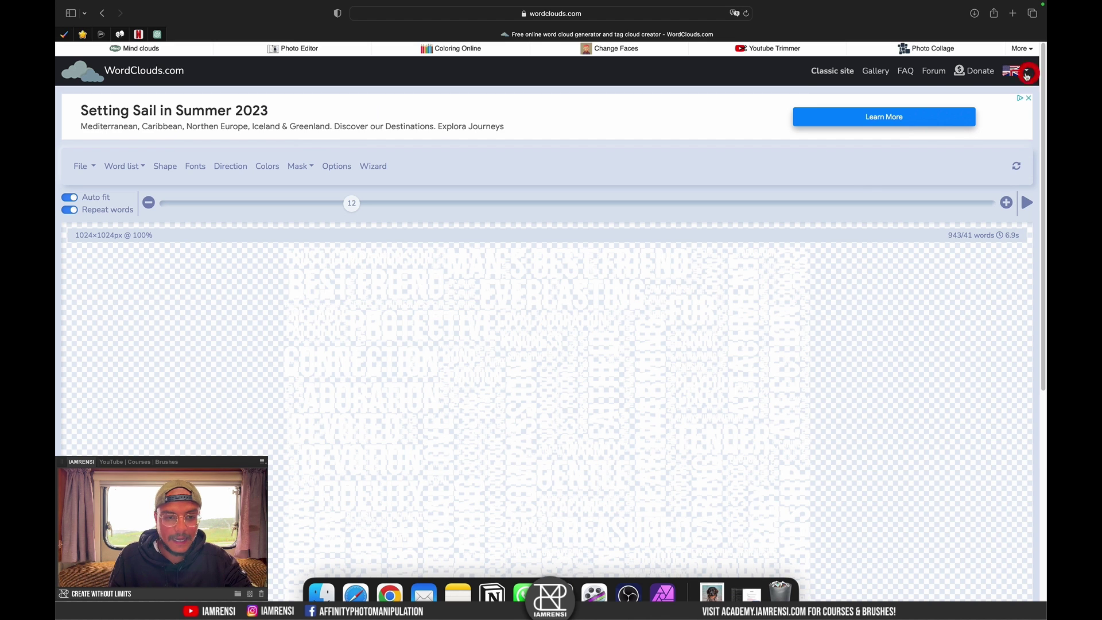
Step: Clear the second word colour, set the first to black, and apply it to the cloud
left_click(275, 169)
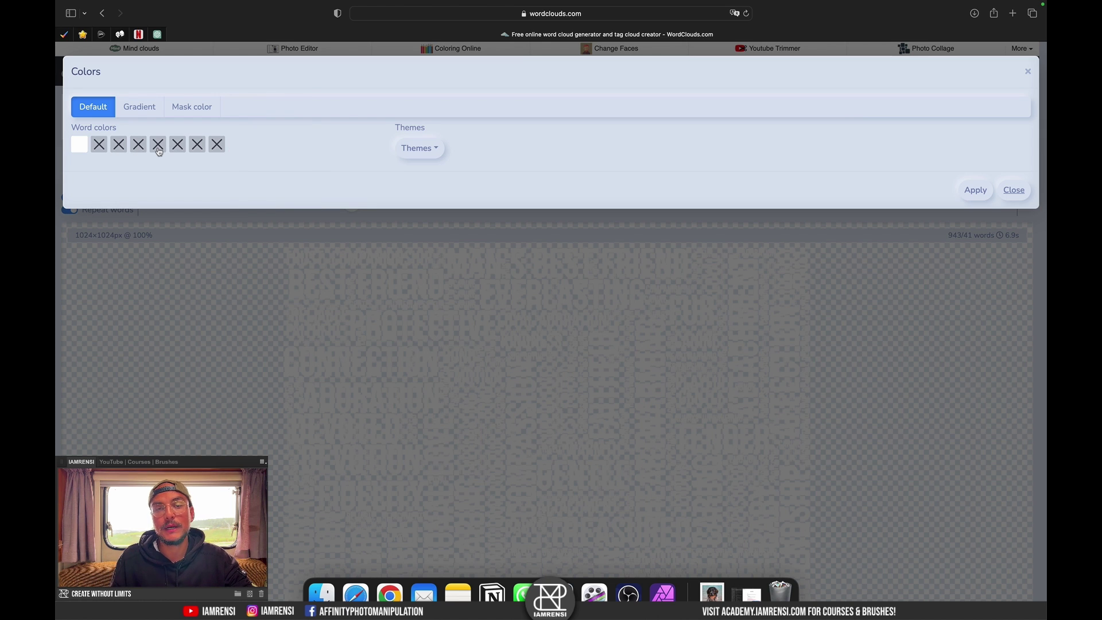
left_click(104, 143)
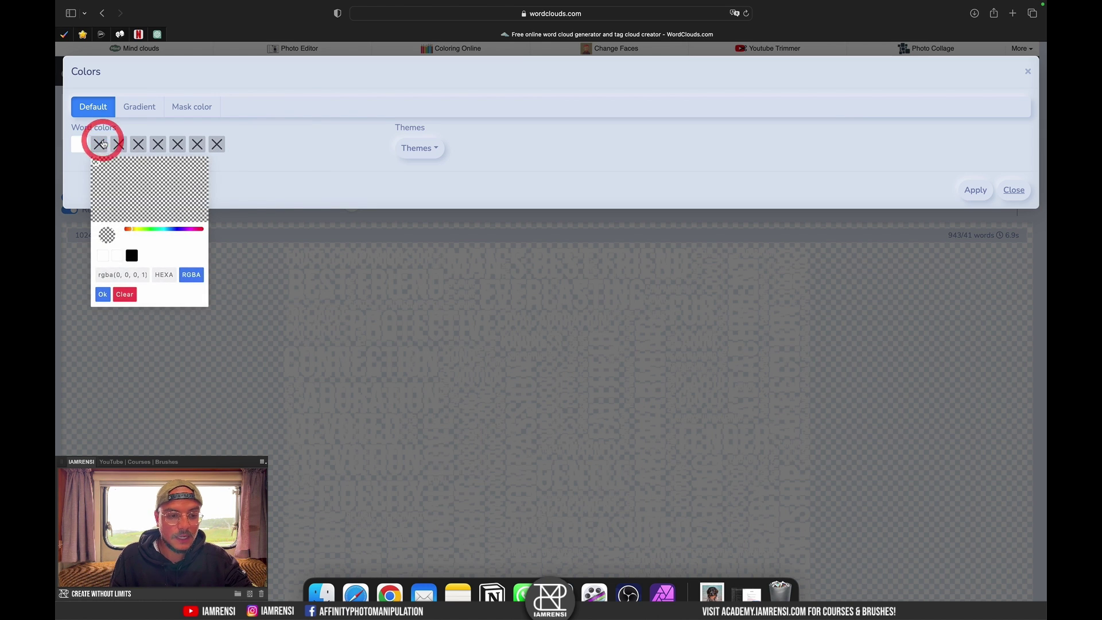
left_click(123, 292)
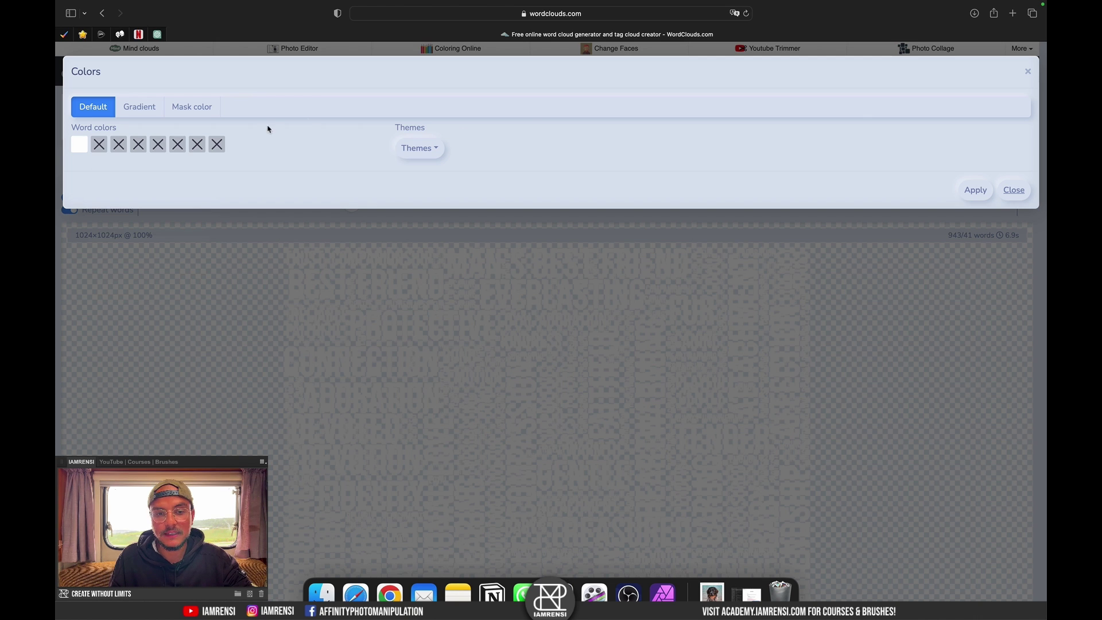
left_click(86, 140)
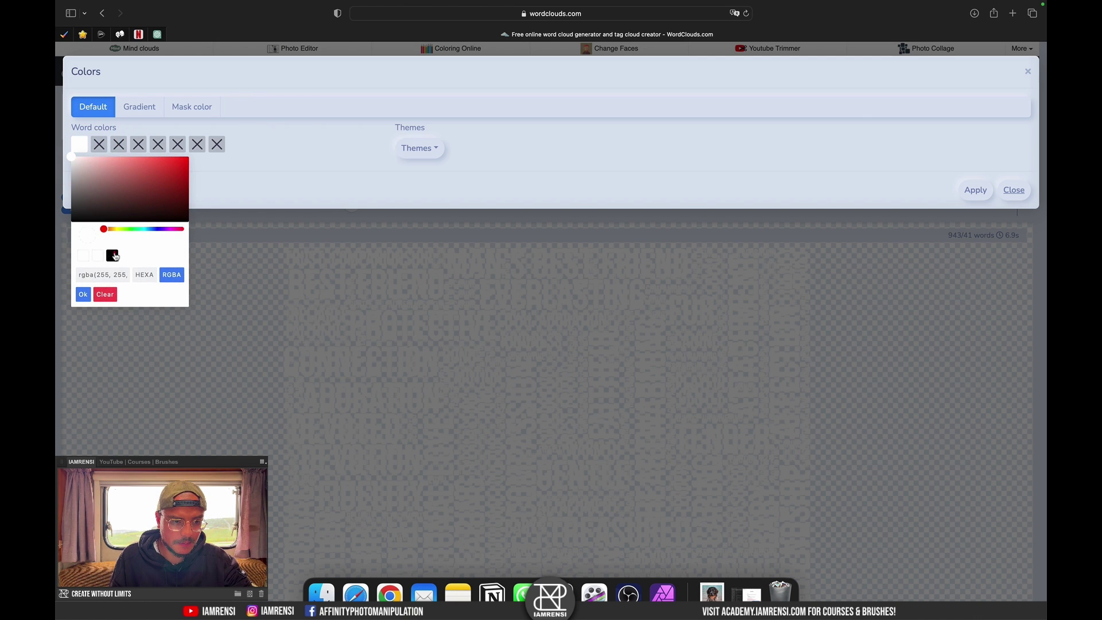
left_click(113, 255)
left_click(80, 295)
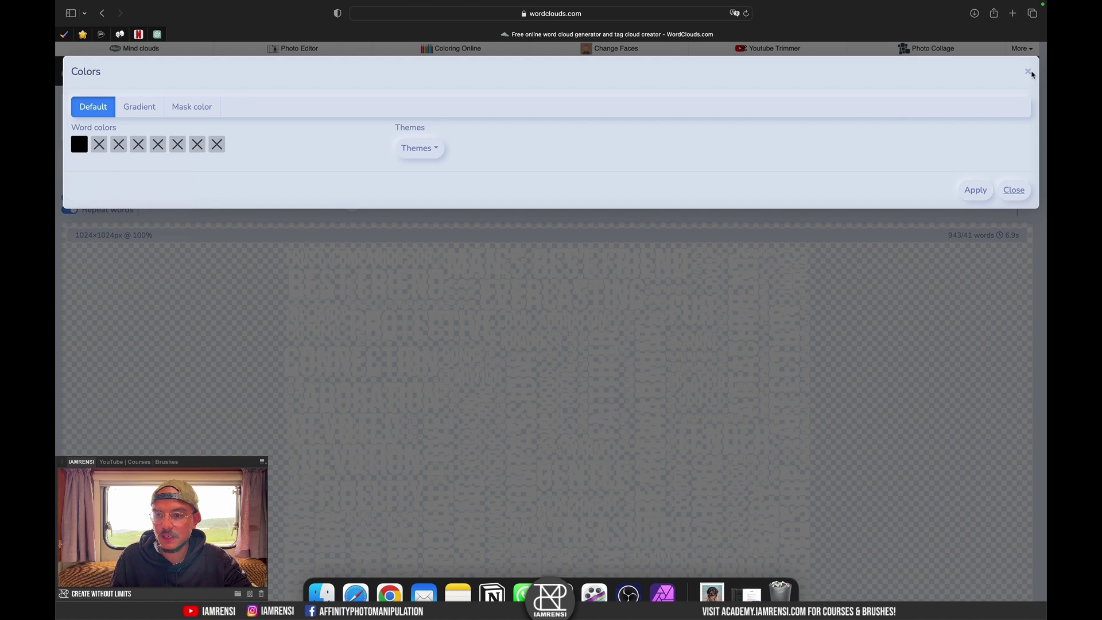
left_click(989, 188)
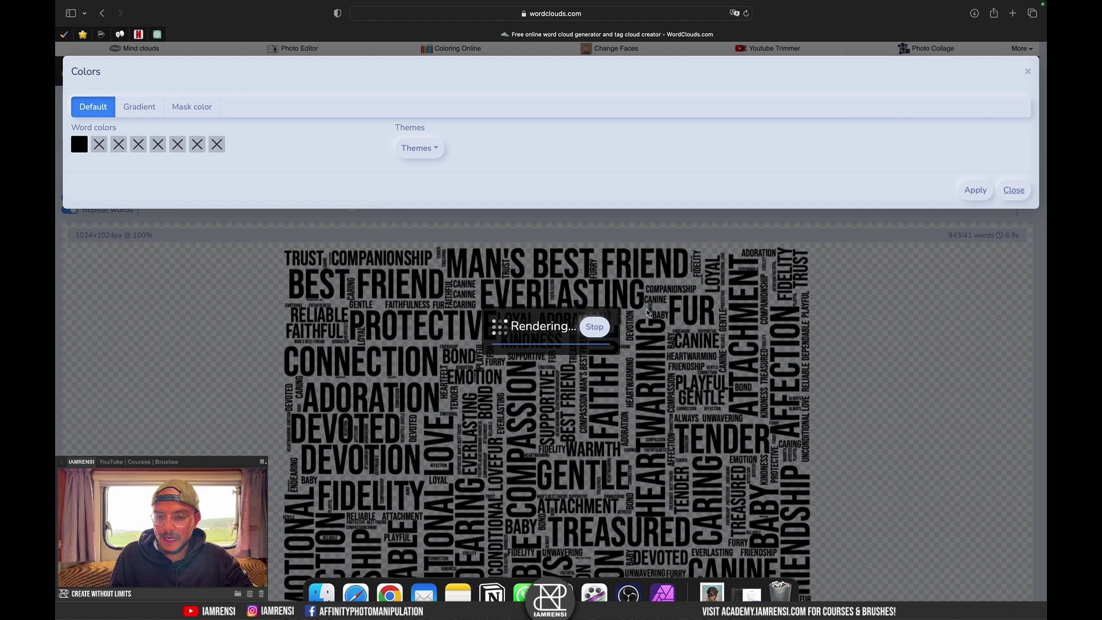
left_click(603, 328)
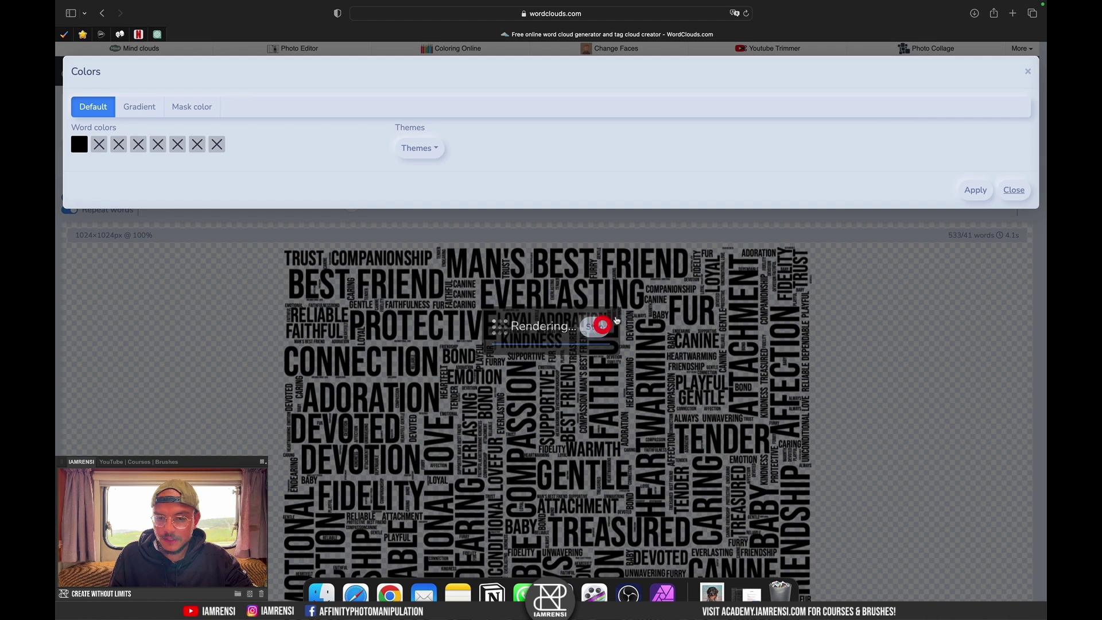
left_click(1028, 71)
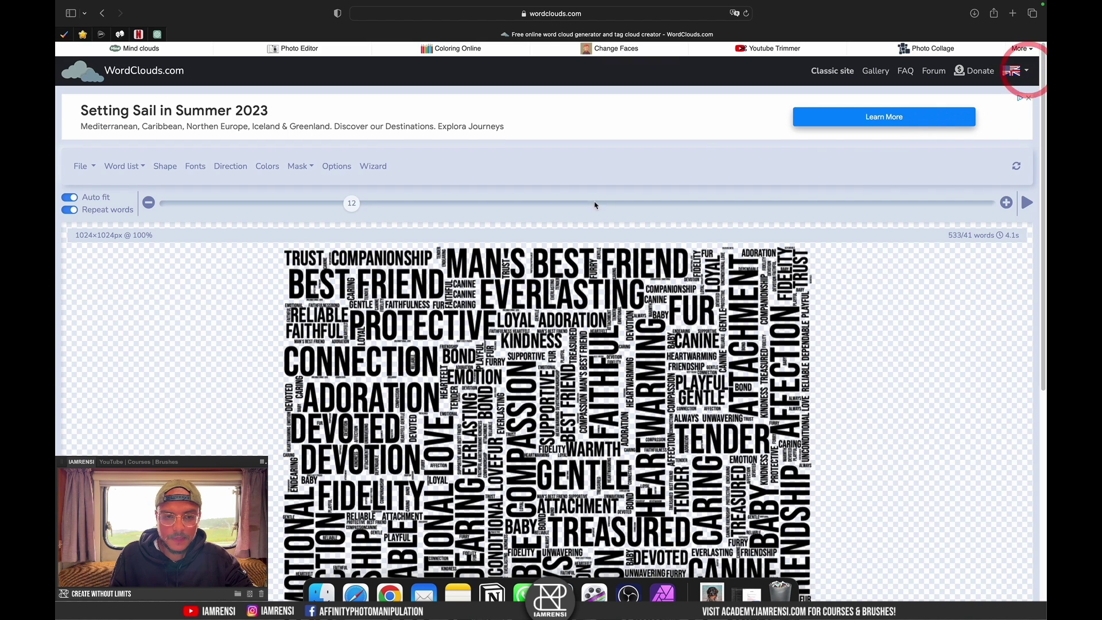
Step: Toggle Repeat words off and on so the cloud re-renders densely at 4685/41 words
left_click(336, 166)
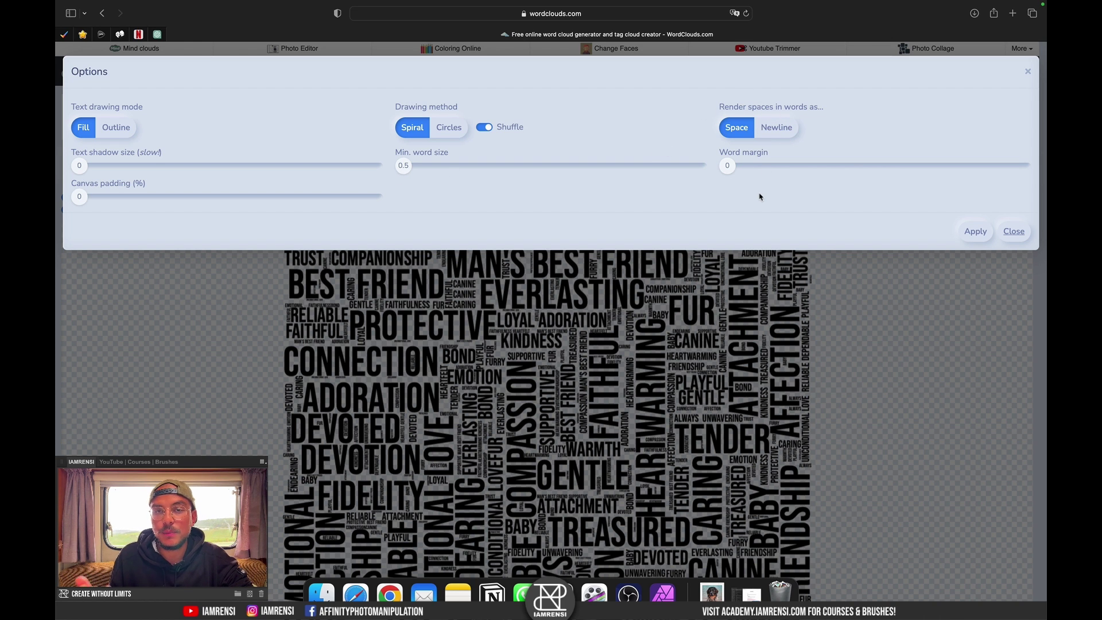
left_click(1027, 74)
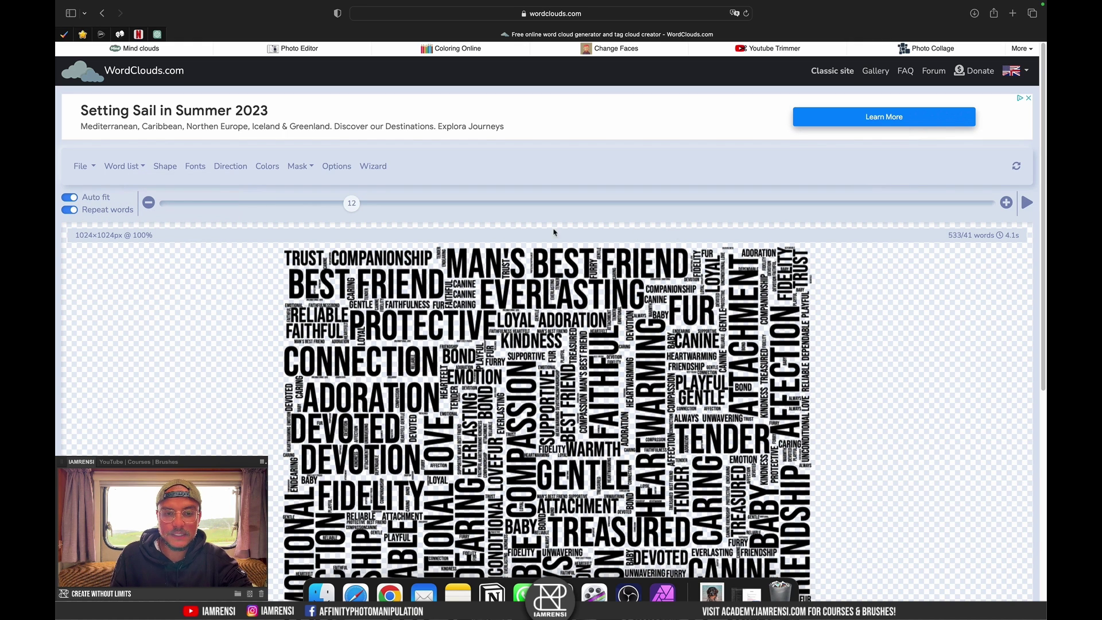
scroll(405, 337, "down", 3)
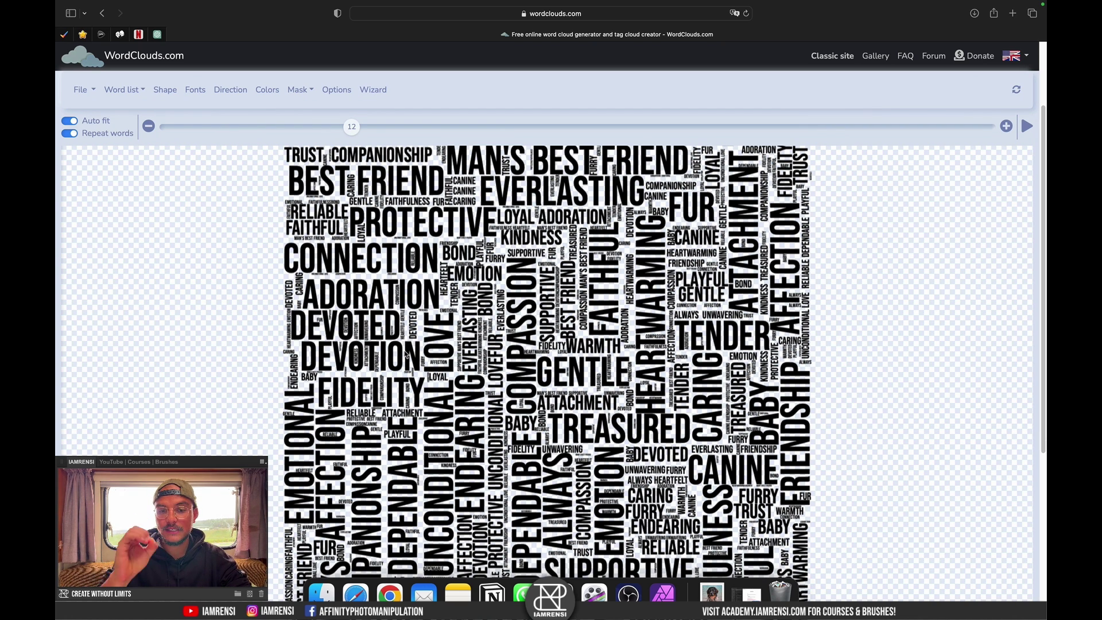
scroll(406, 354, "up", 2)
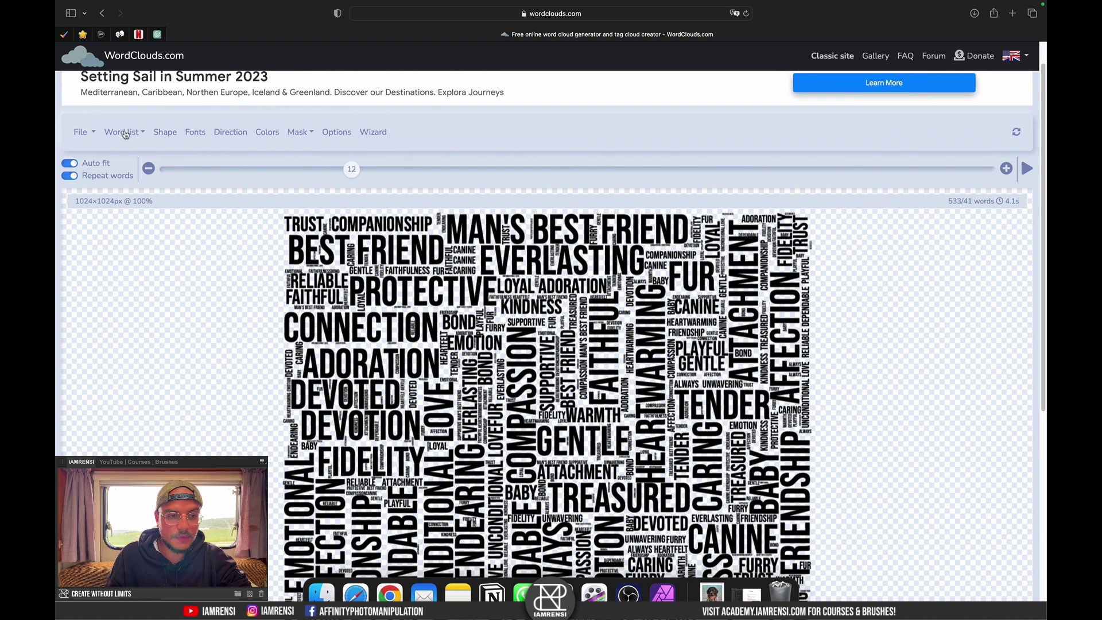
left_click(70, 175)
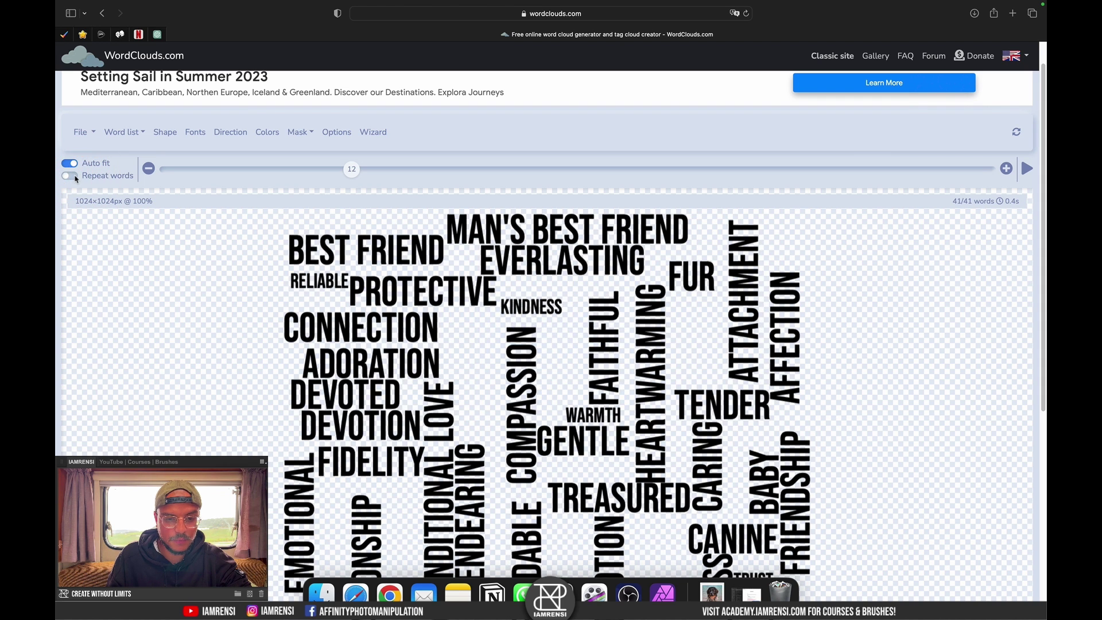
left_click(71, 175)
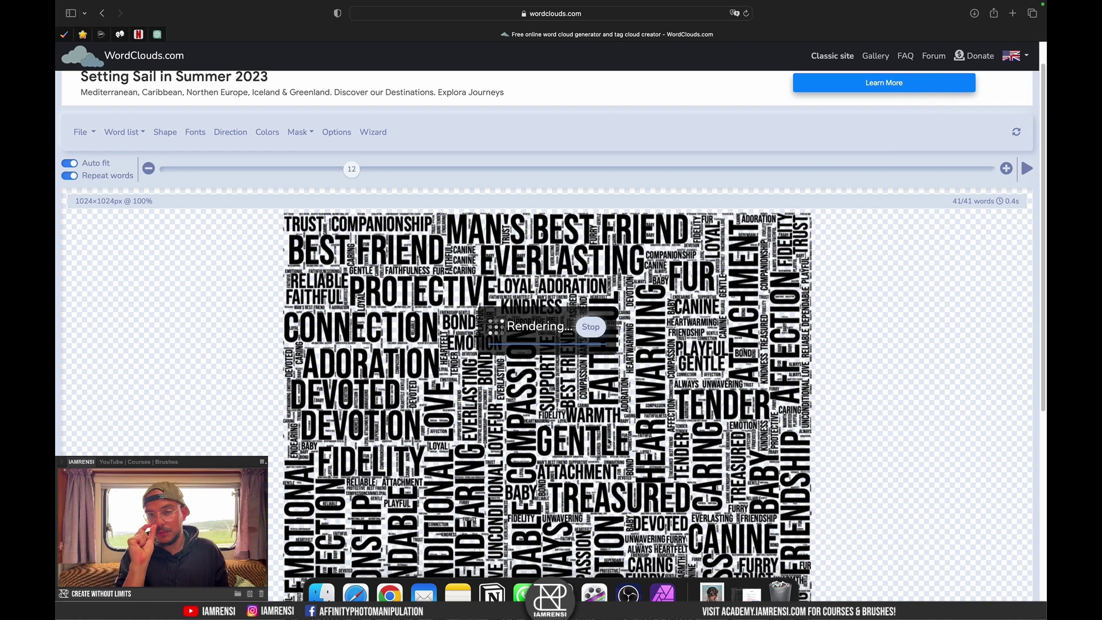
scroll(538, 467, "down", 3)
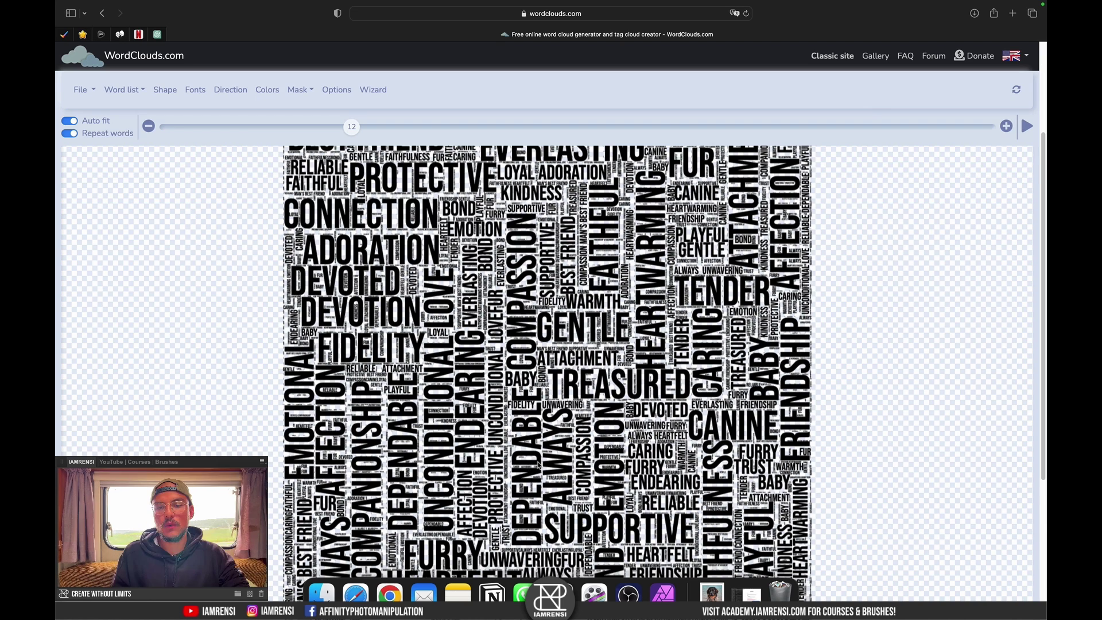
scroll(538, 466, "down", 2)
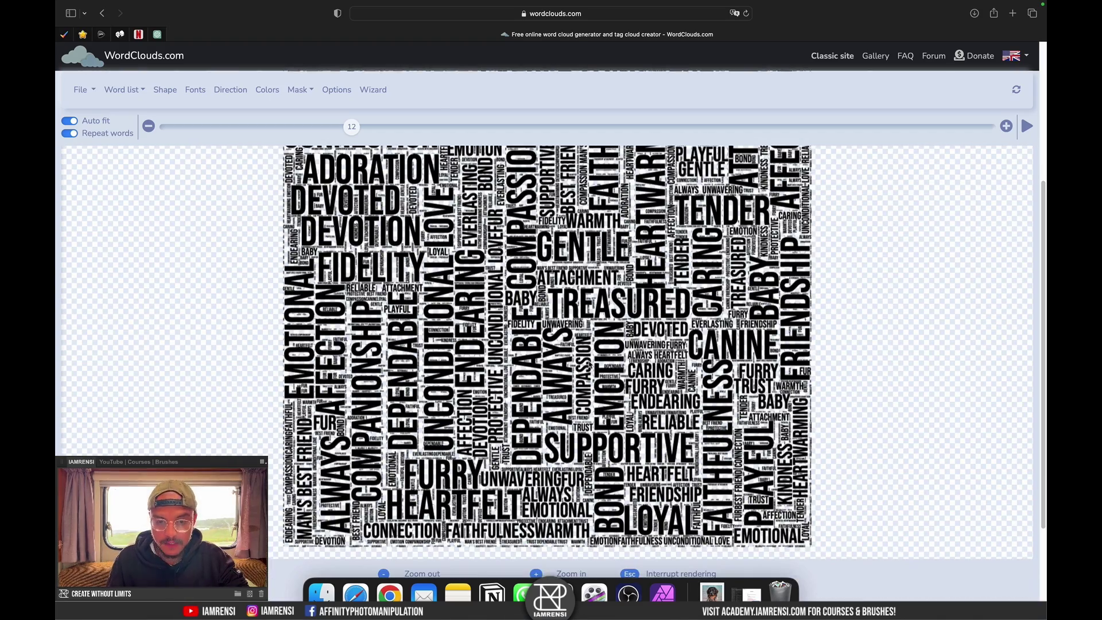
scroll(589, 364, "up", 5)
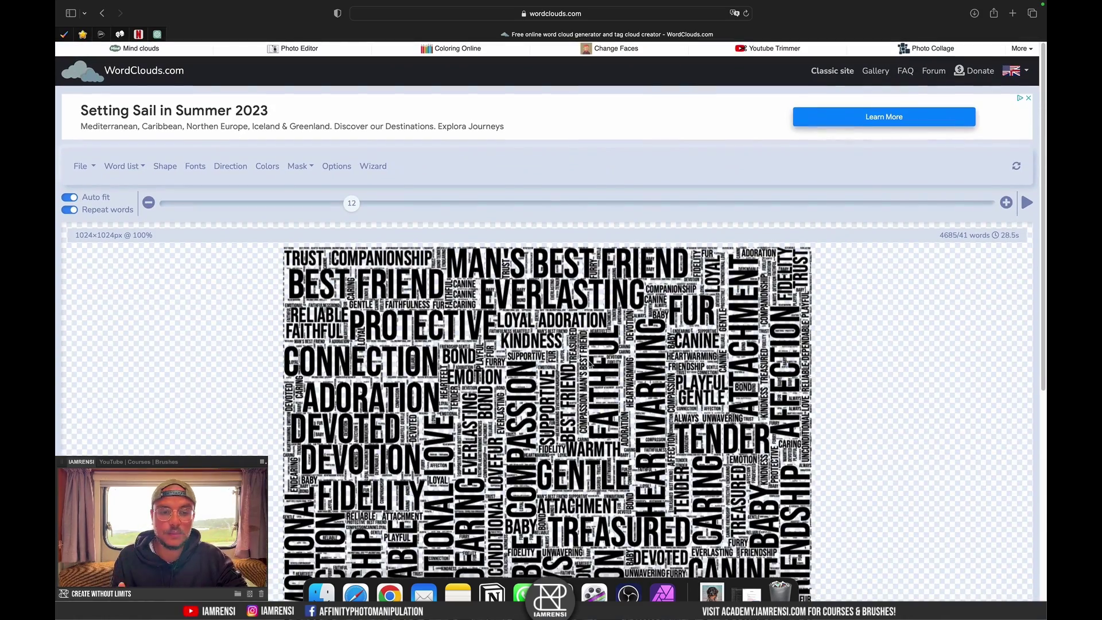
Step: Swap the cloud's black word colour for white, then save the cloud as an HD image
left_click(271, 165)
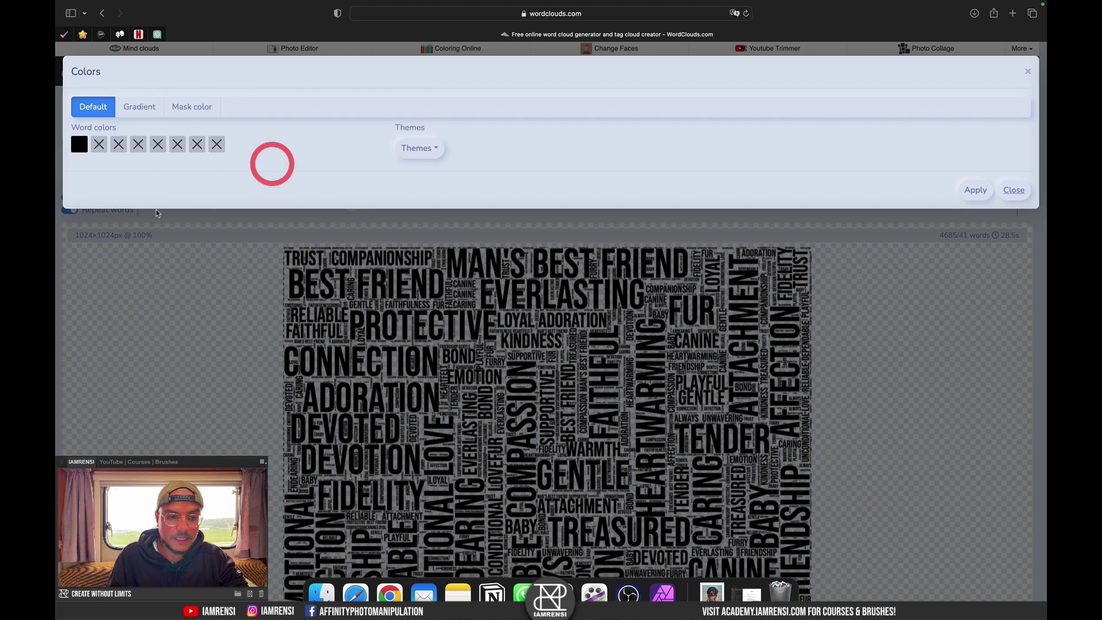
left_click(81, 146)
left_click(92, 254)
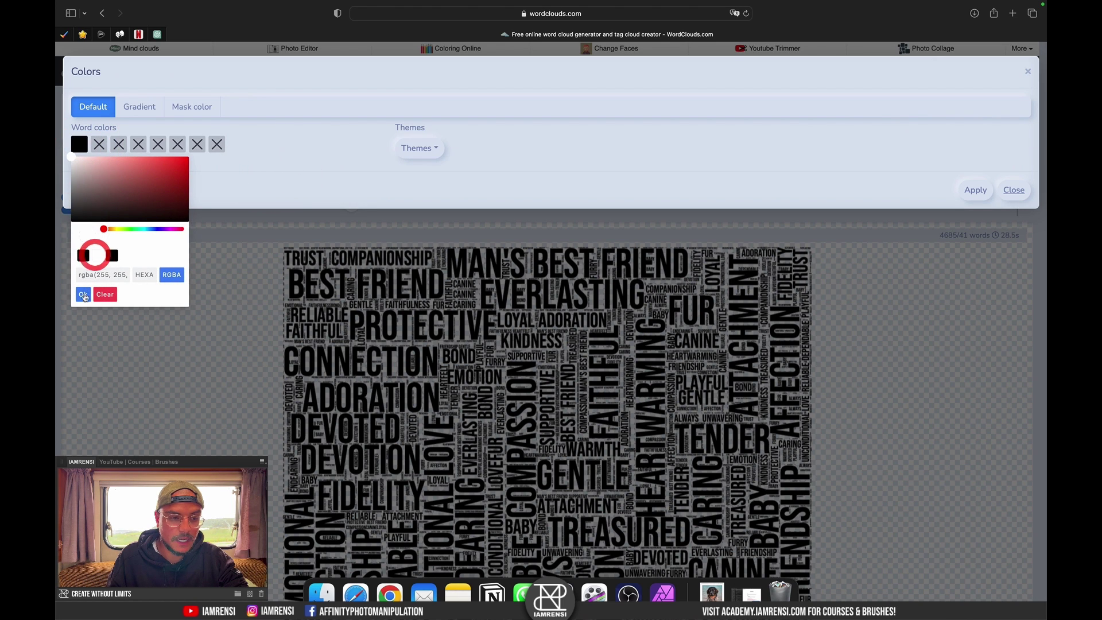
left_click(84, 295)
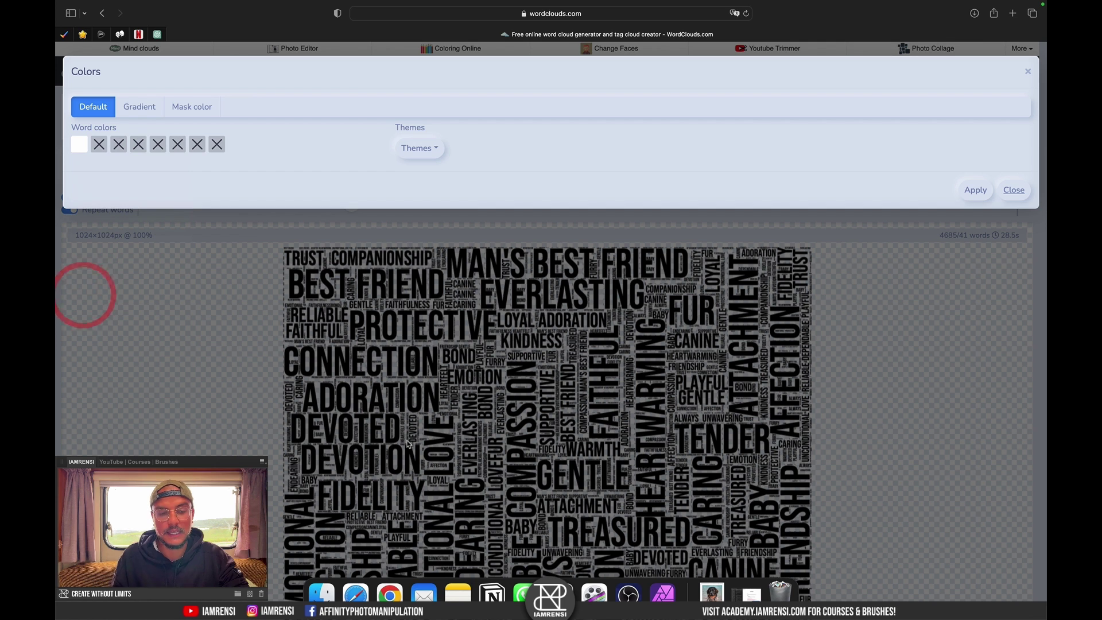
left_click(975, 189)
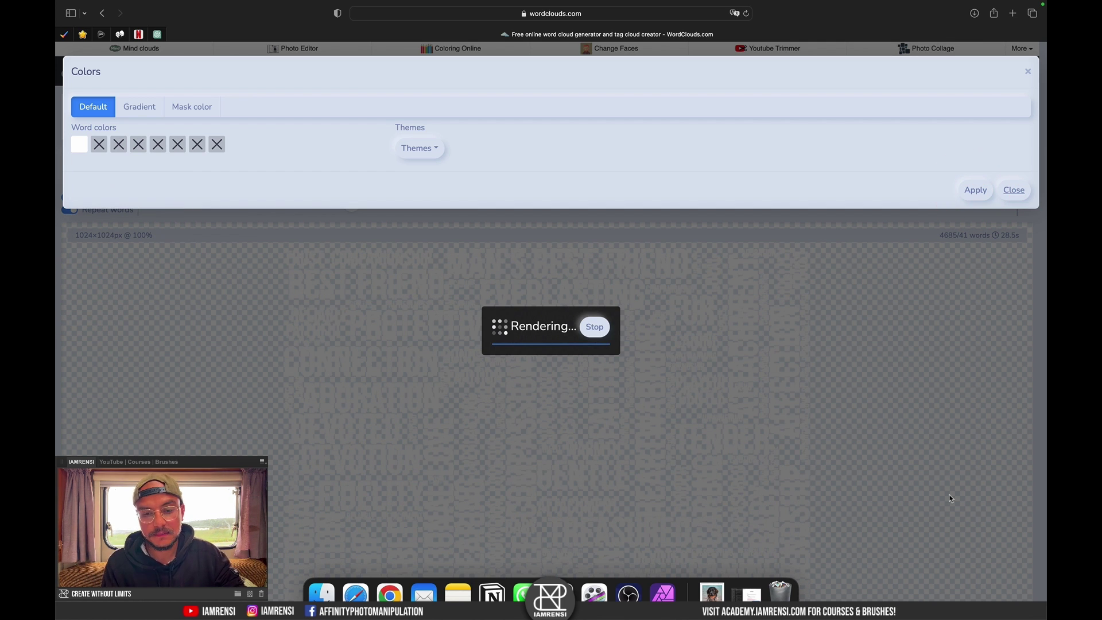
left_click(1029, 73)
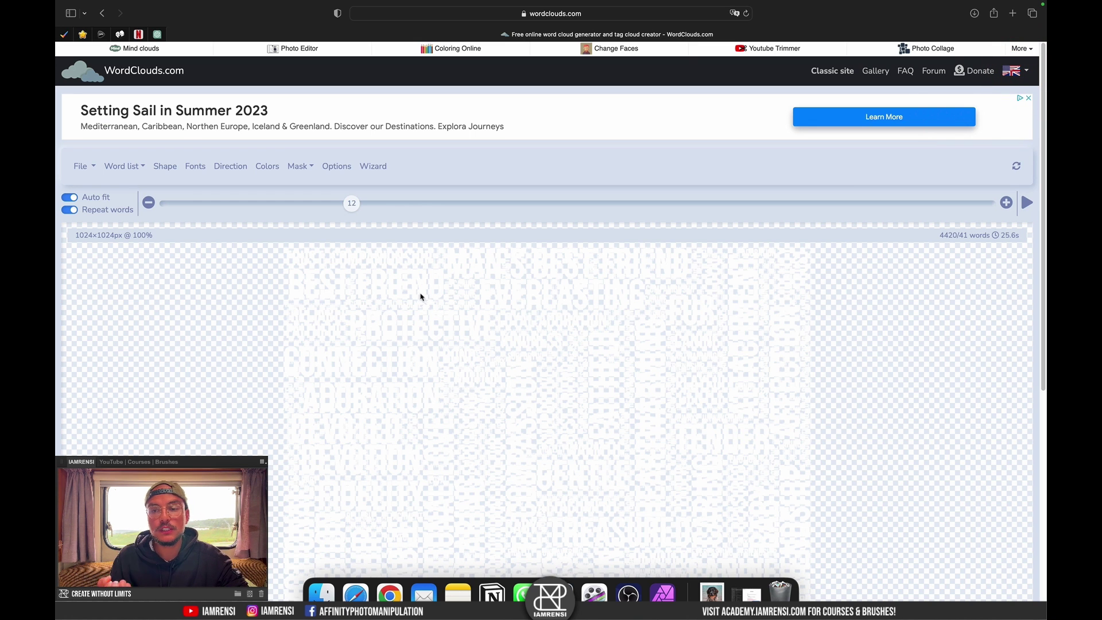
left_click(92, 168)
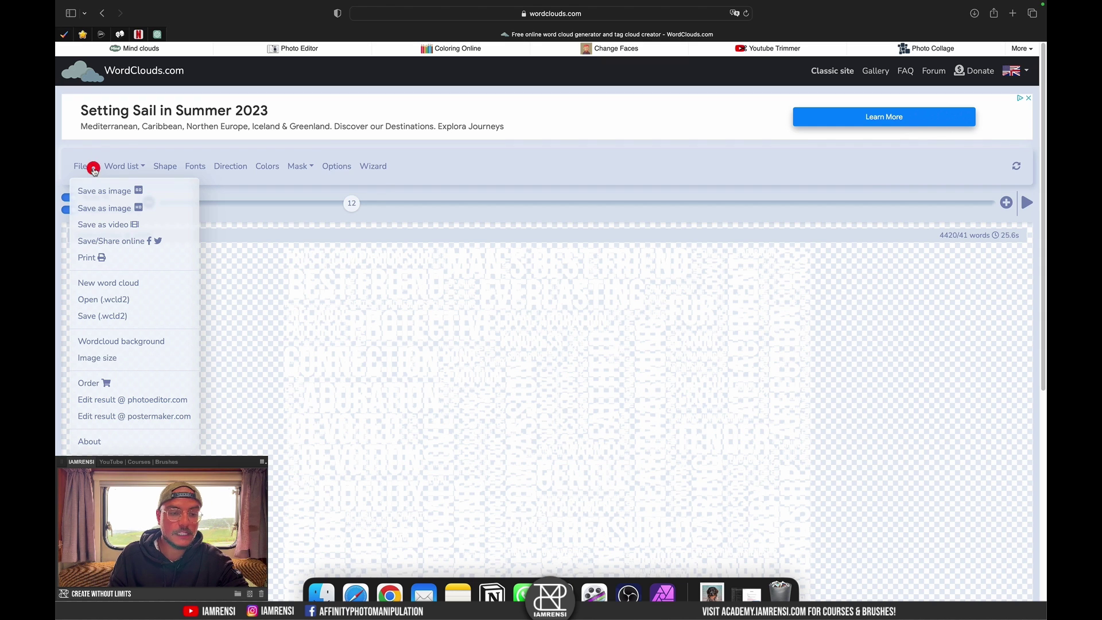
left_click(140, 211)
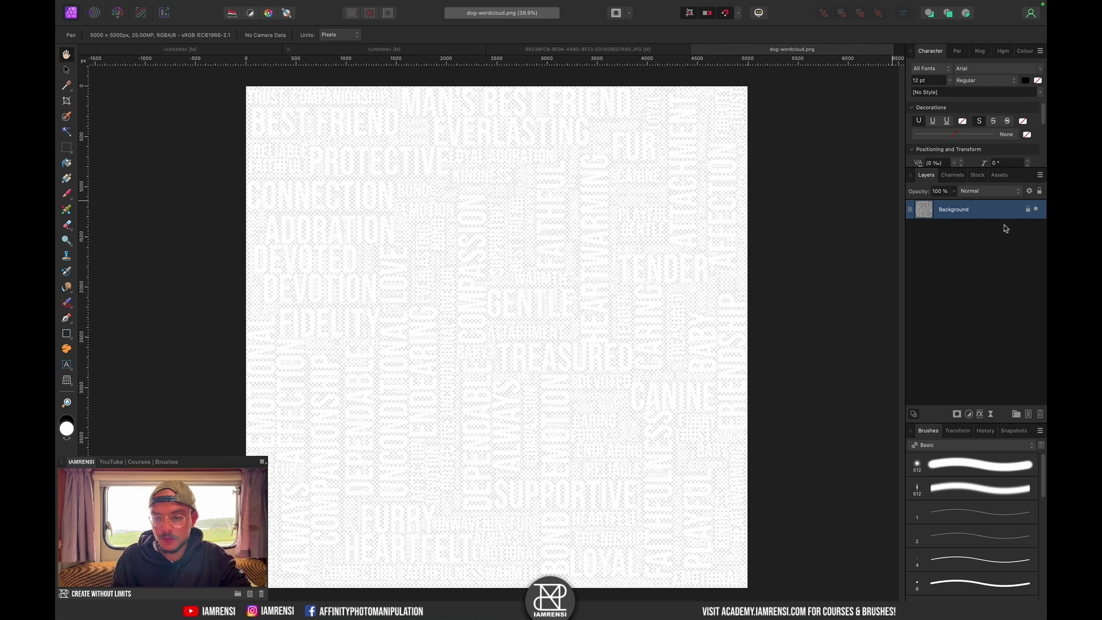
Step: Paste the word cloud into the dog portrait document and shrink it to about half size
key("super+c")
left_click(372, 50)
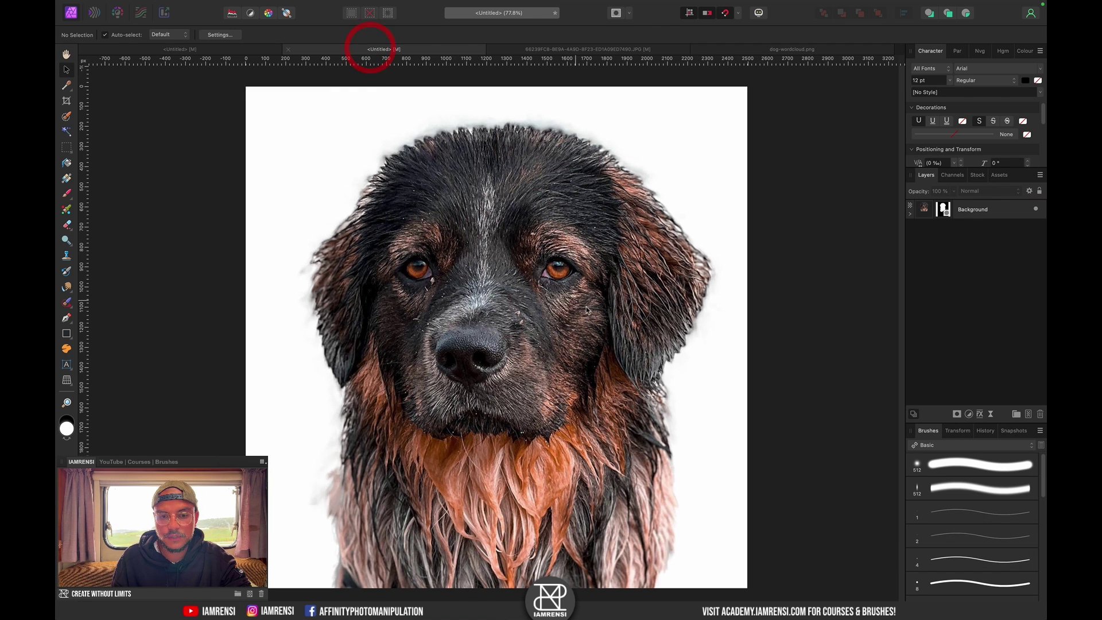
key("super+v")
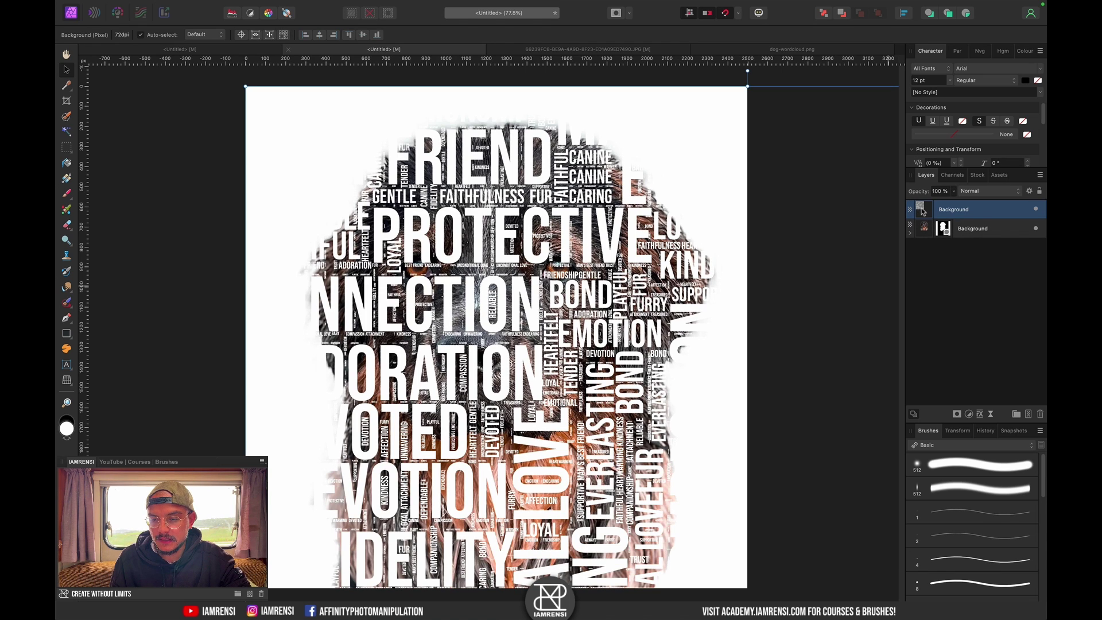
left_click(920, 210)
key("super+minus")
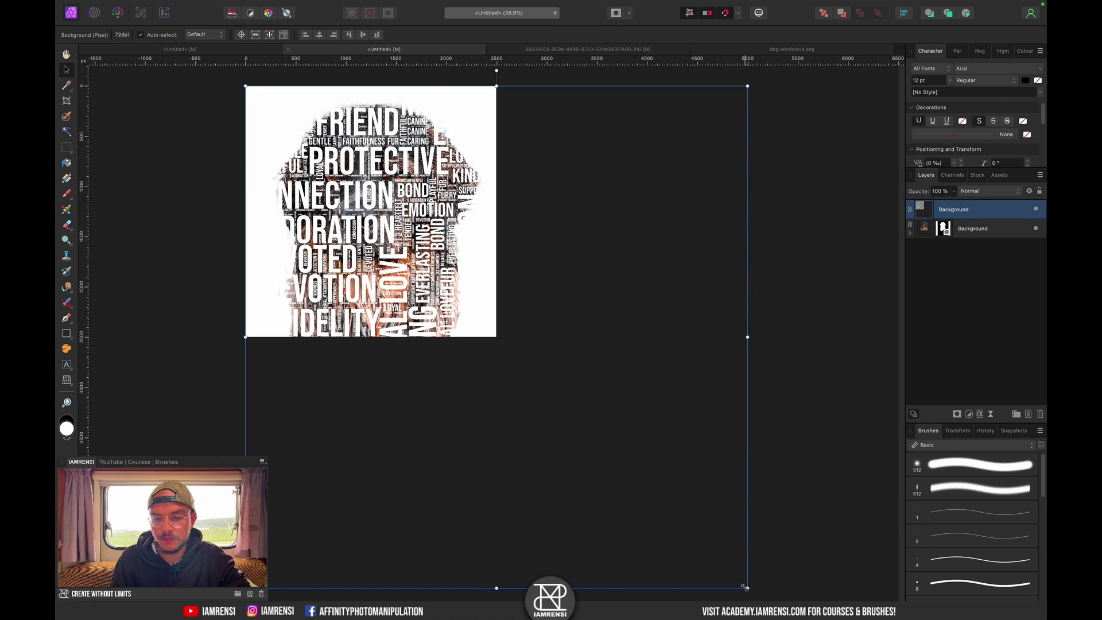
left_click_drag(743, 586, 445, 384)
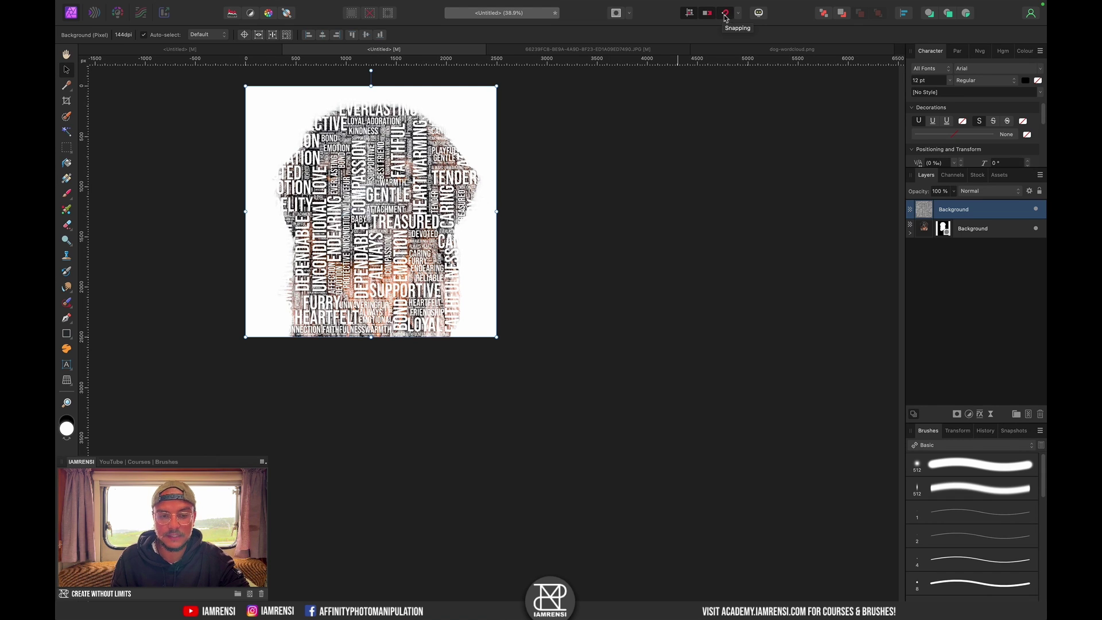
key("super+0")
left_click(966, 283)
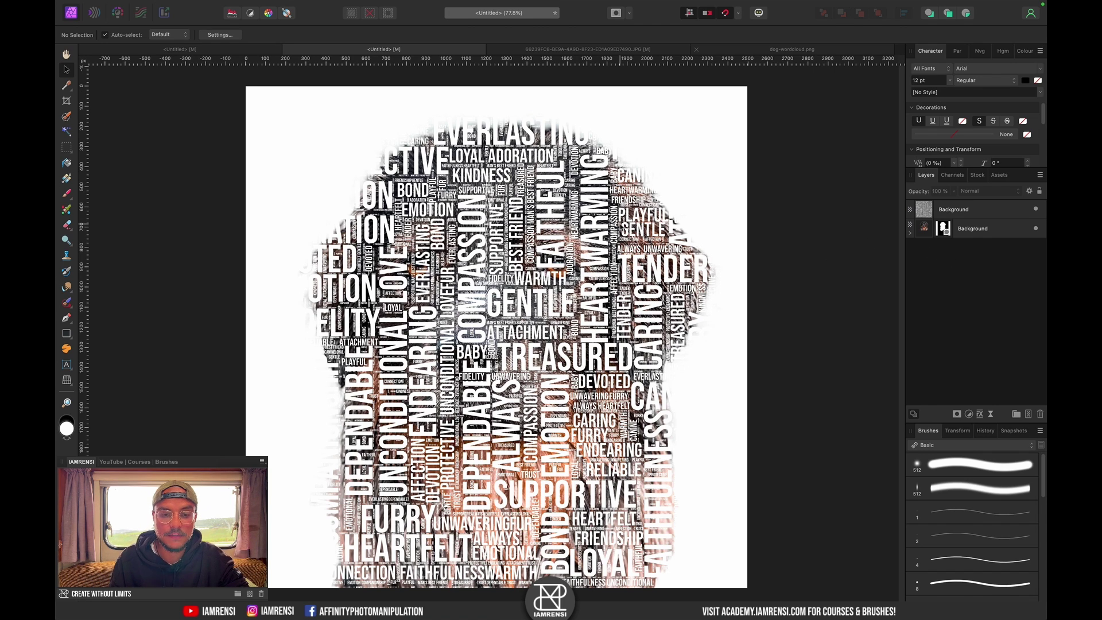
mouse_move(268, 3)
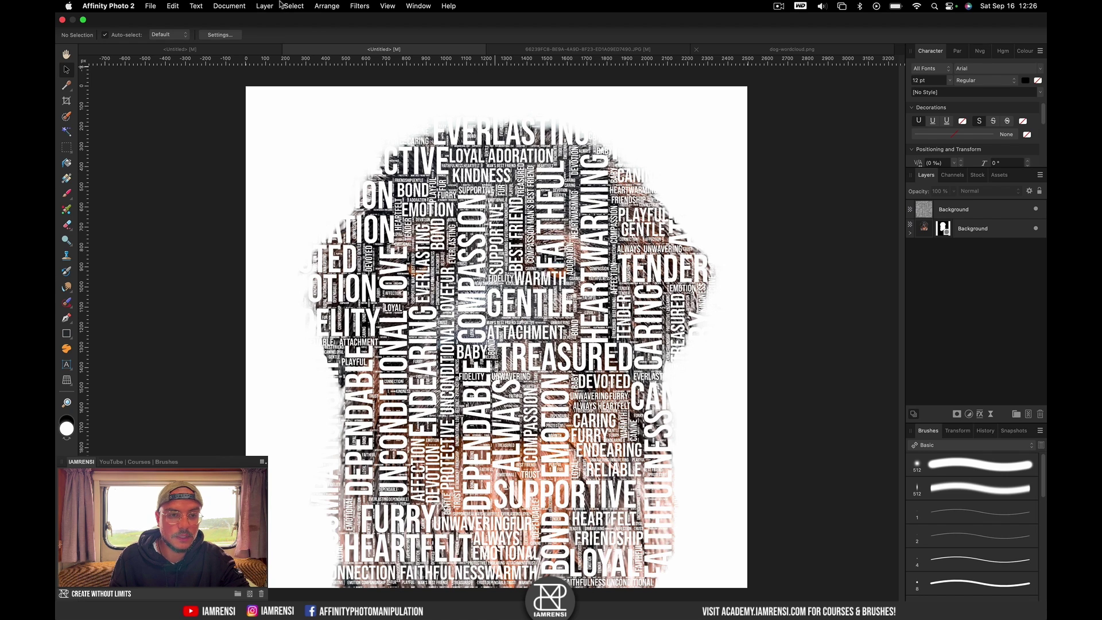
Step: Add a new fill layer coloured solid black
left_click(264, 6)
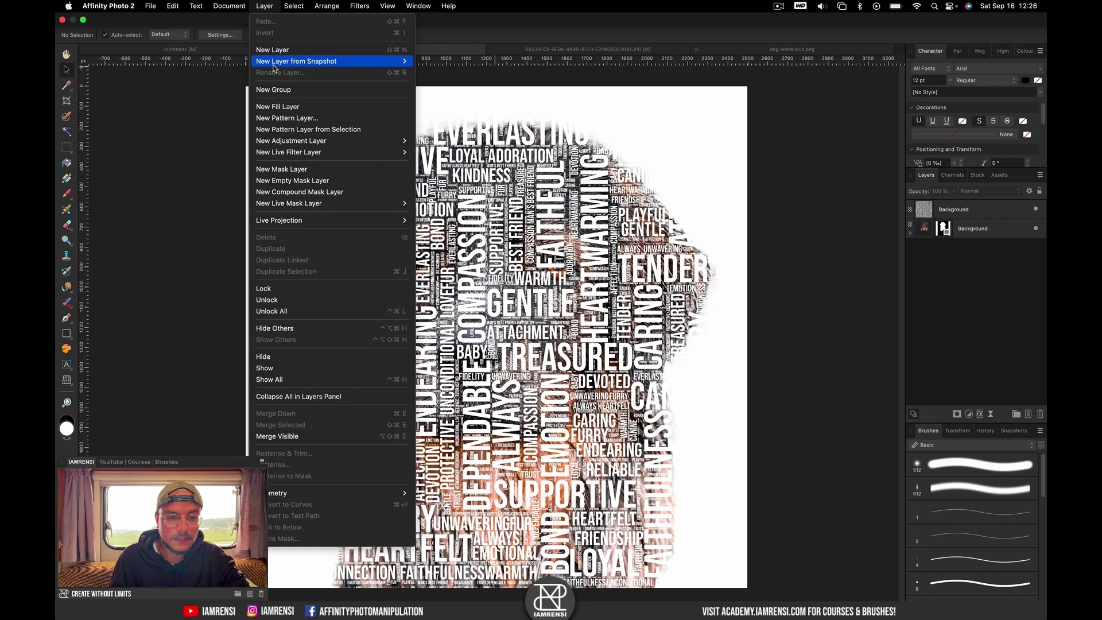
left_click(276, 106)
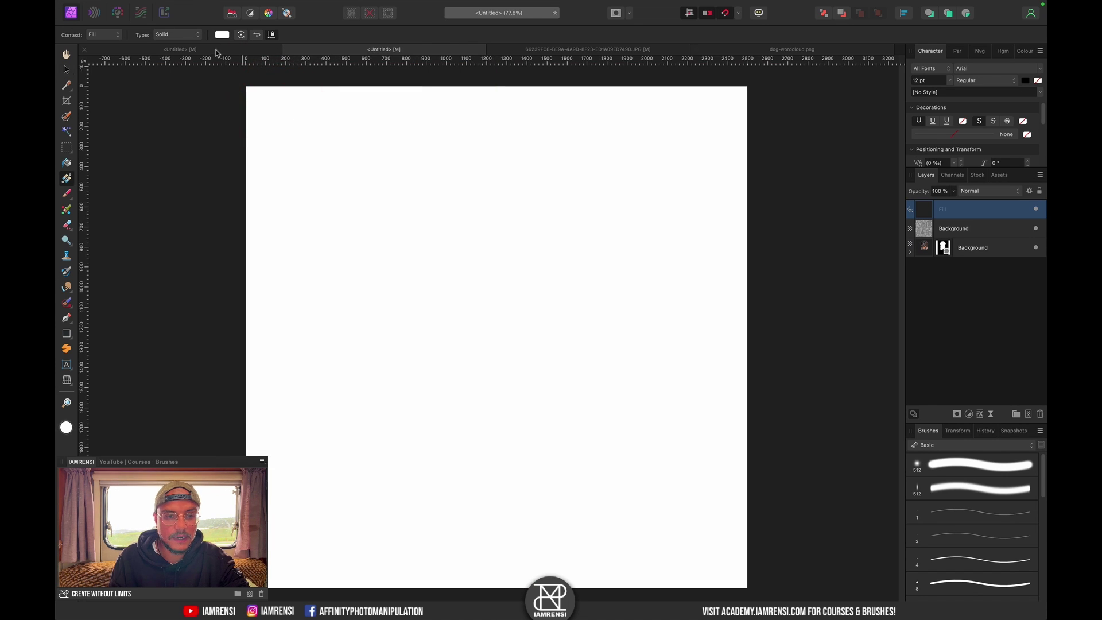
left_click(221, 34)
left_click(278, 104)
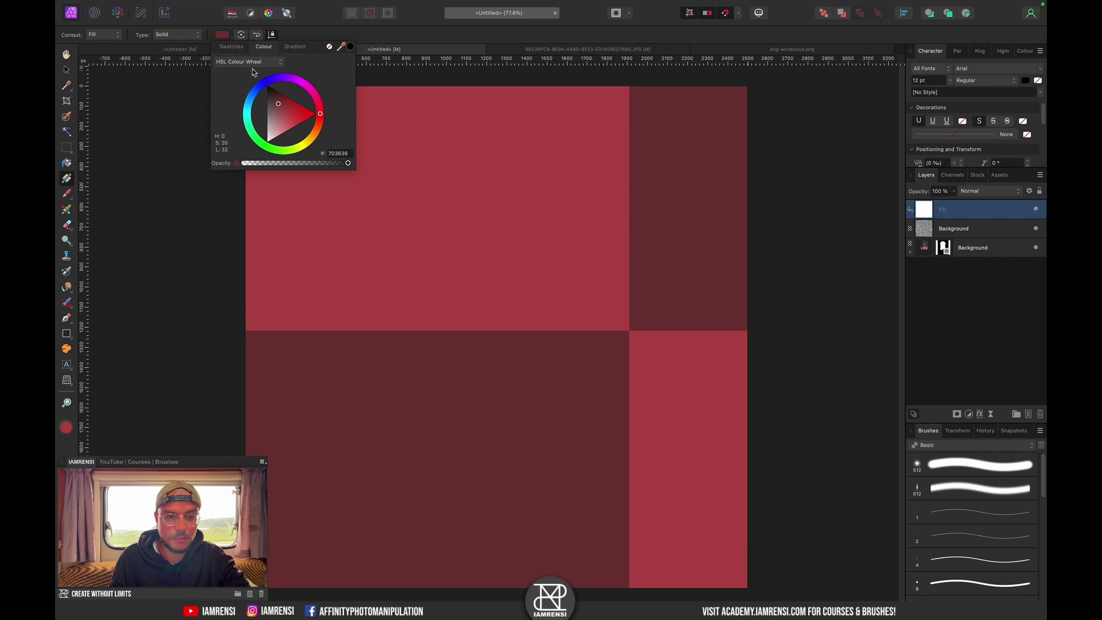
left_click(239, 35)
left_click(997, 296)
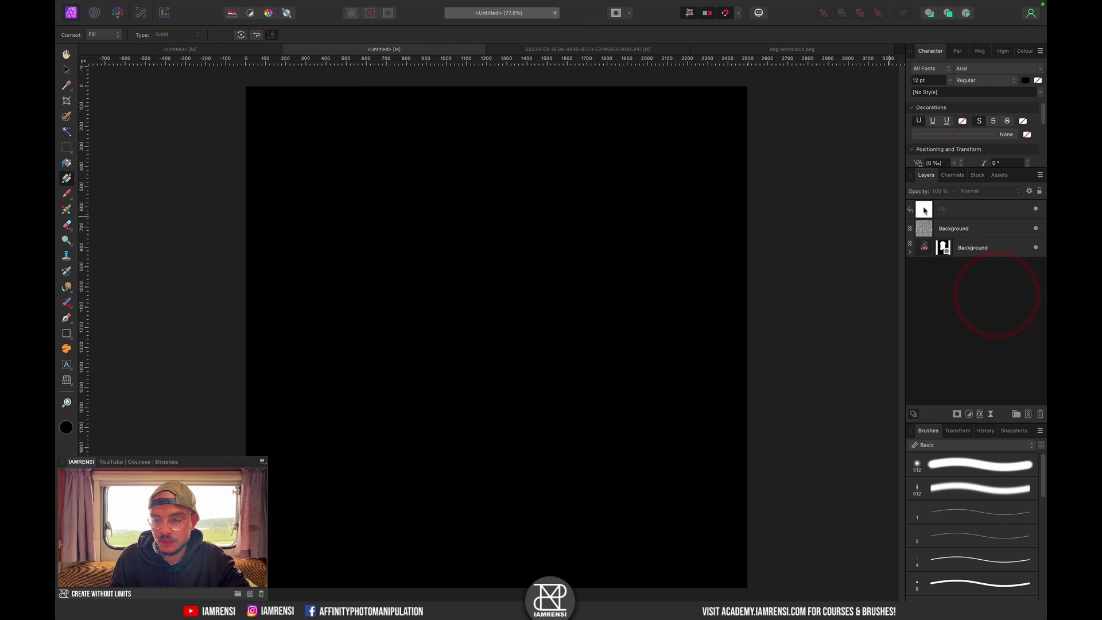
Step: Move the black fill to the bottom of the layer stack, beneath the dog photo
left_click_drag(925, 211, 926, 262)
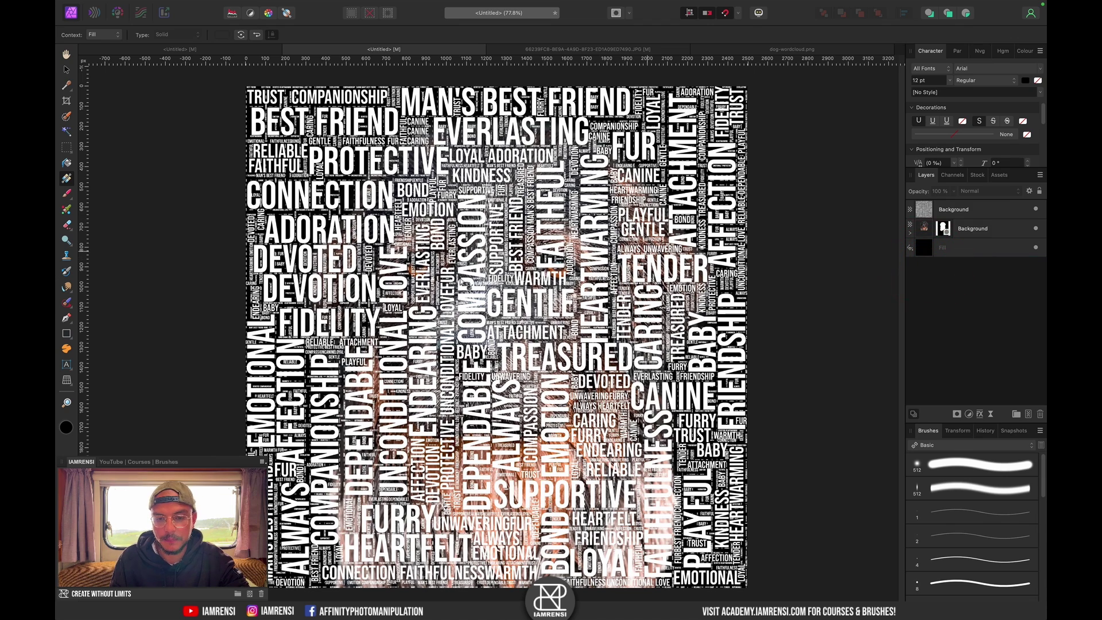
left_click(1038, 211)
left_click(1037, 211)
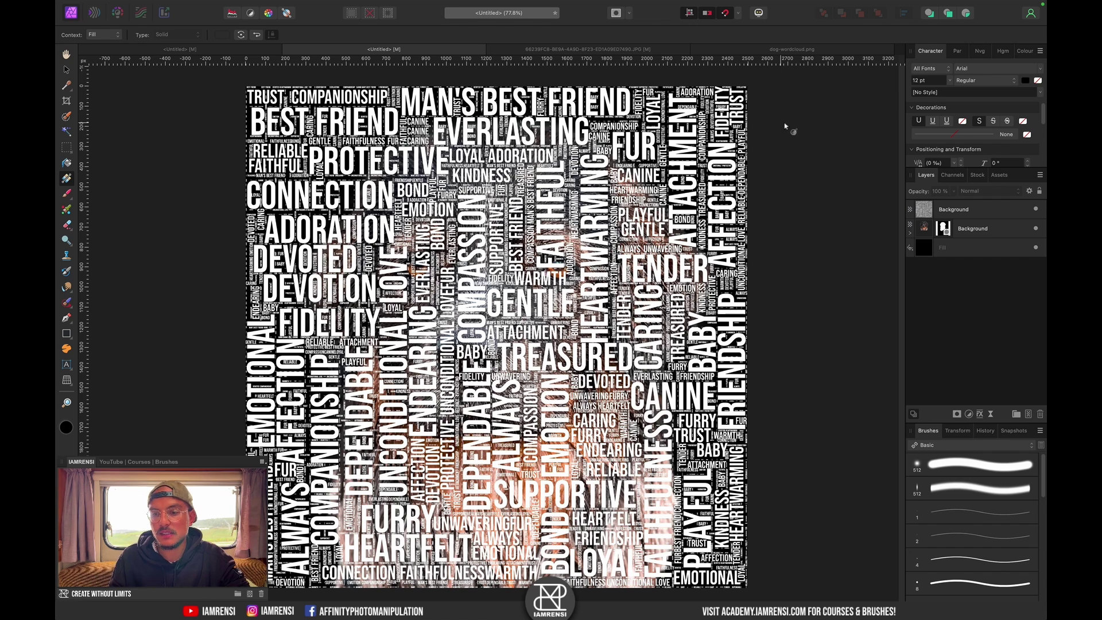
Step: Rename the word cloud layer to 'wordcloud'
left_click(979, 213)
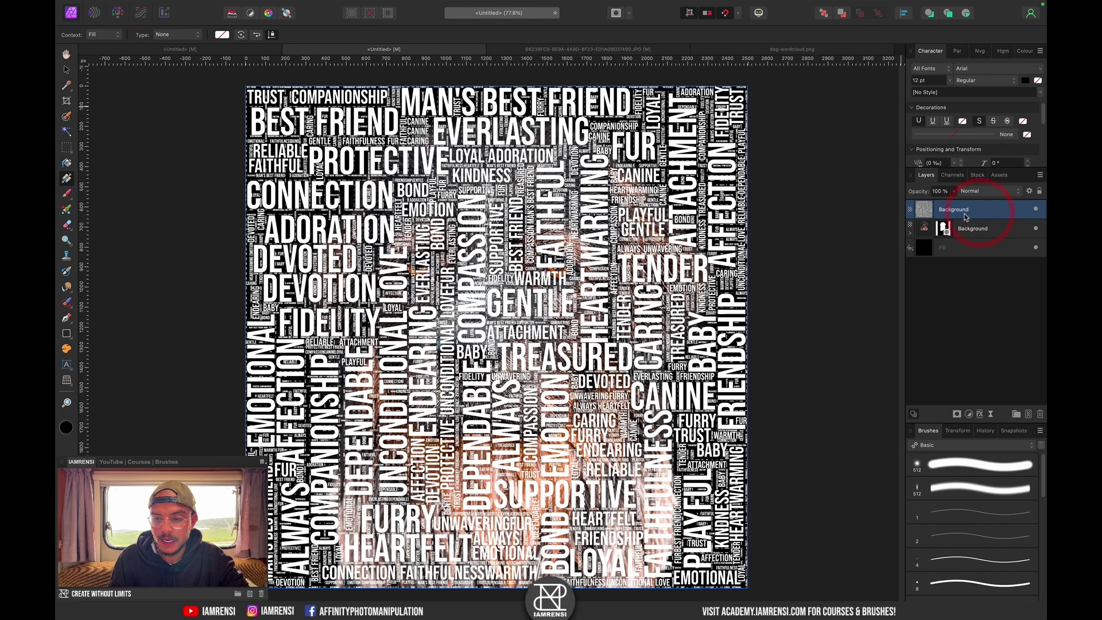
double_click(961, 210)
type("wordcloud")
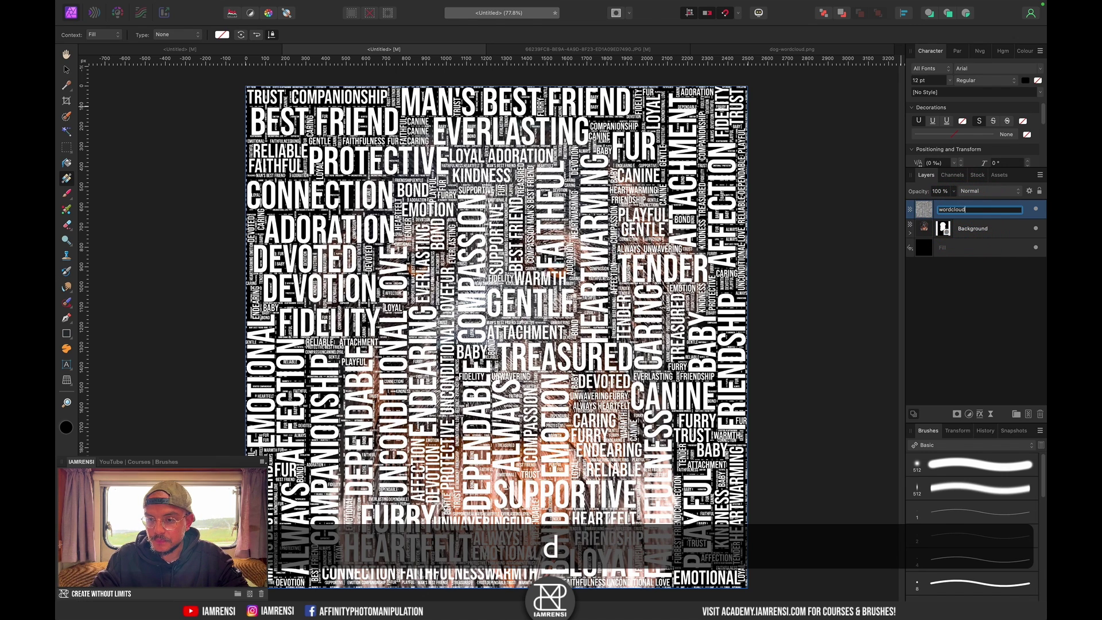
key("Return")
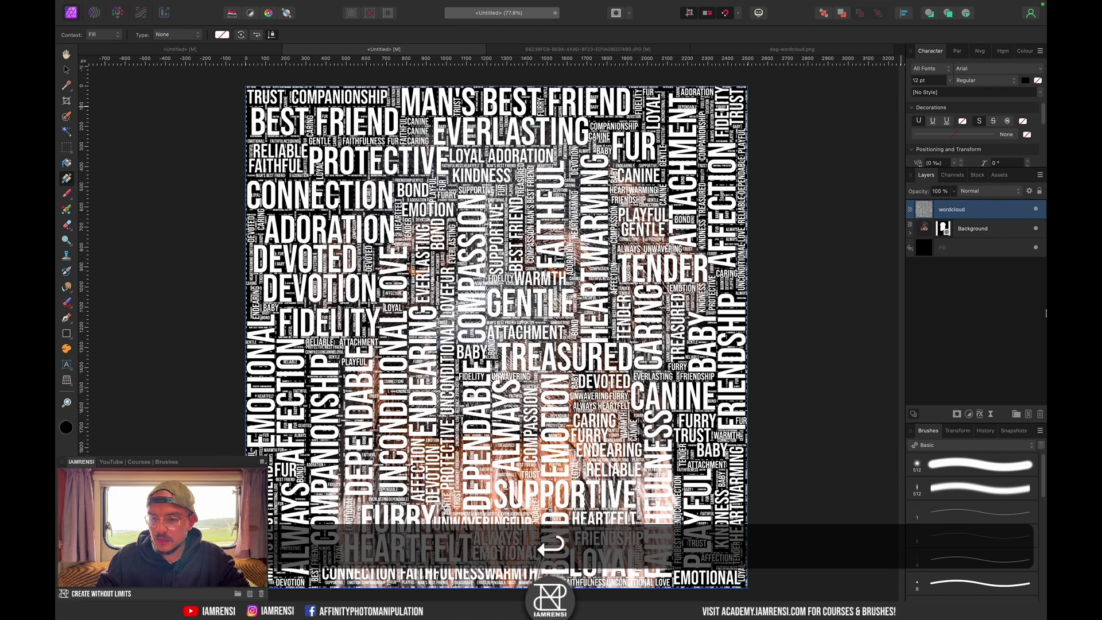
Step: Give the wordcloud an outer shadow with about 6.6 px offset, 30° angle and 1 px radius
left_click(980, 413)
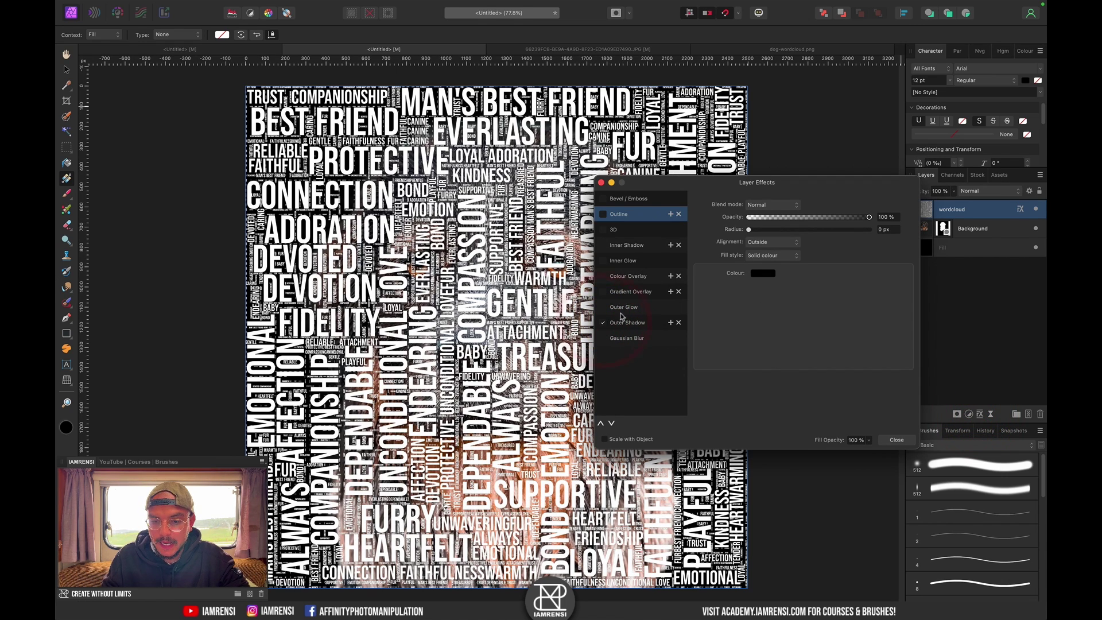
left_click(603, 322)
scroll(417, 260, "up", 10)
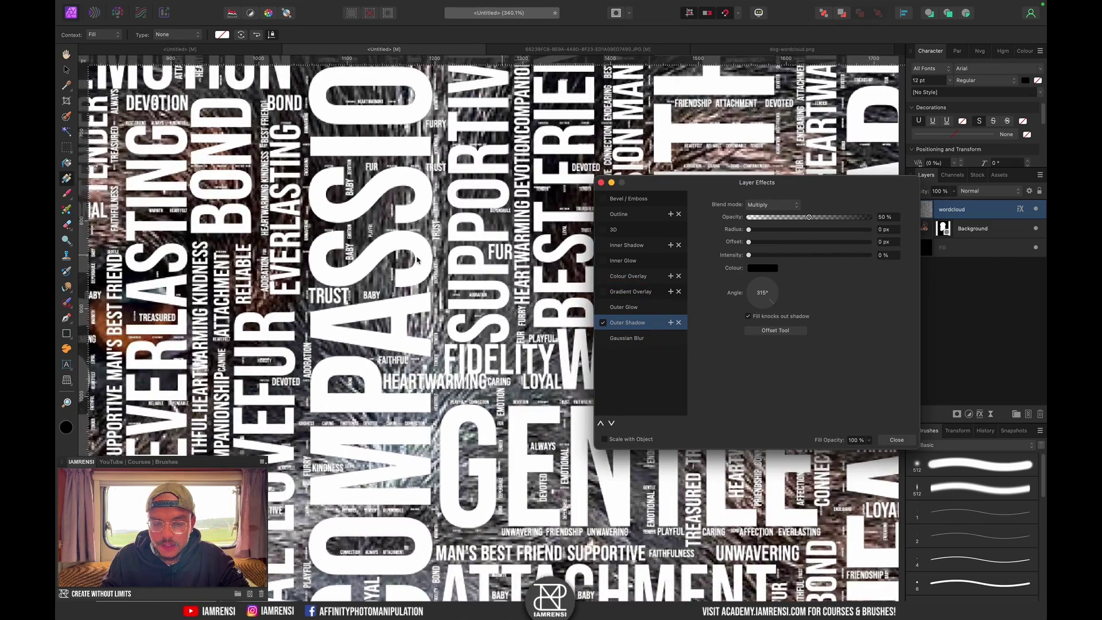
scroll(417, 260, "up", 2)
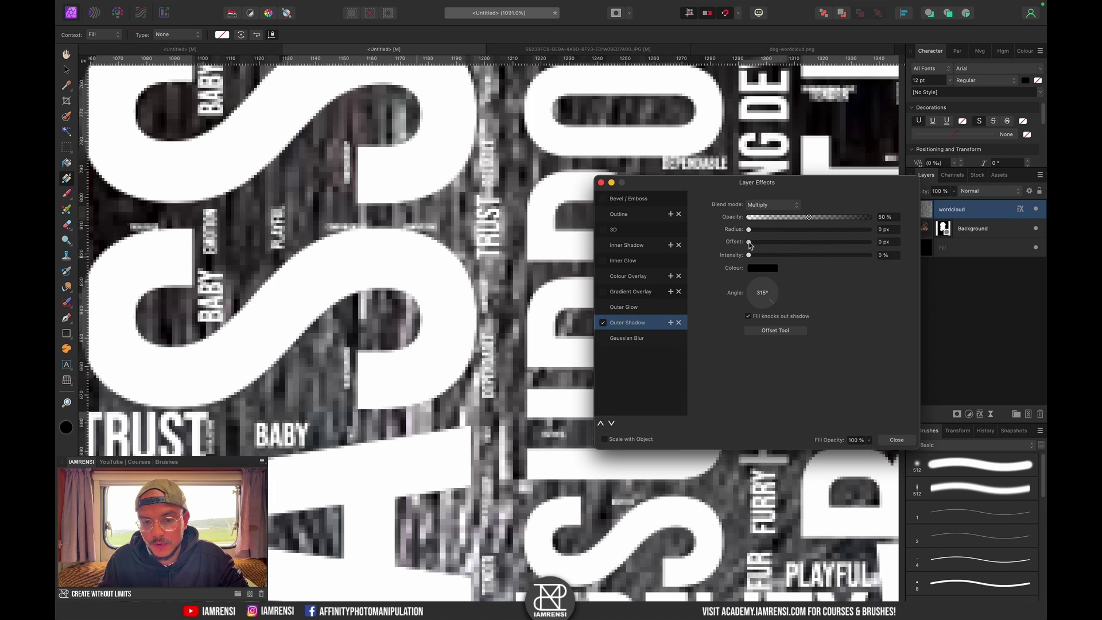
left_click_drag(749, 241, 793, 247)
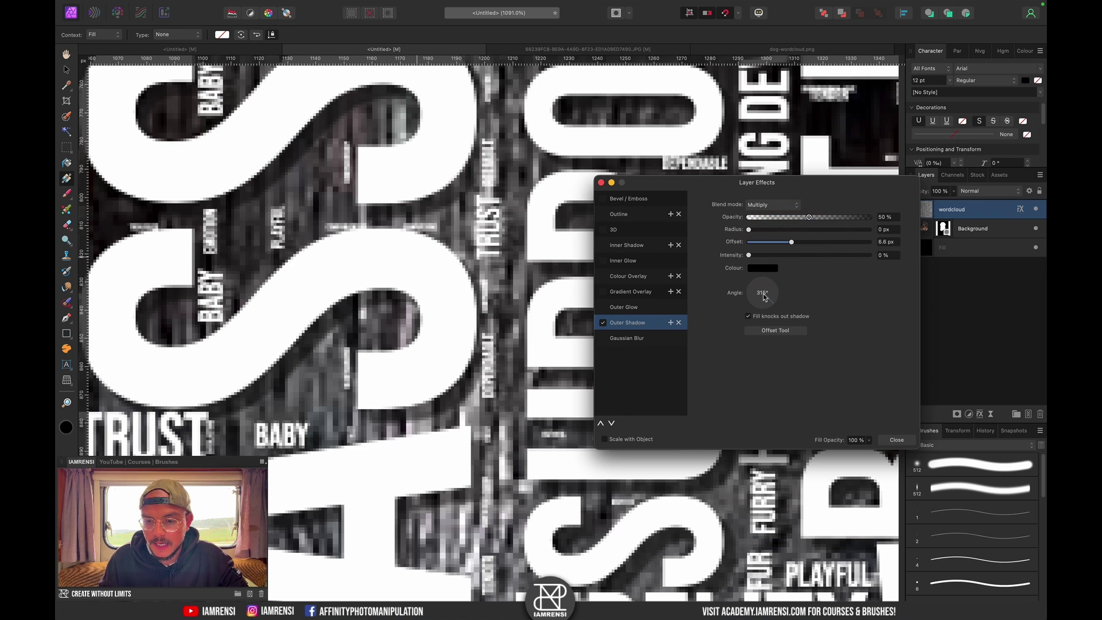
left_click(763, 292)
type("30")
key("Return")
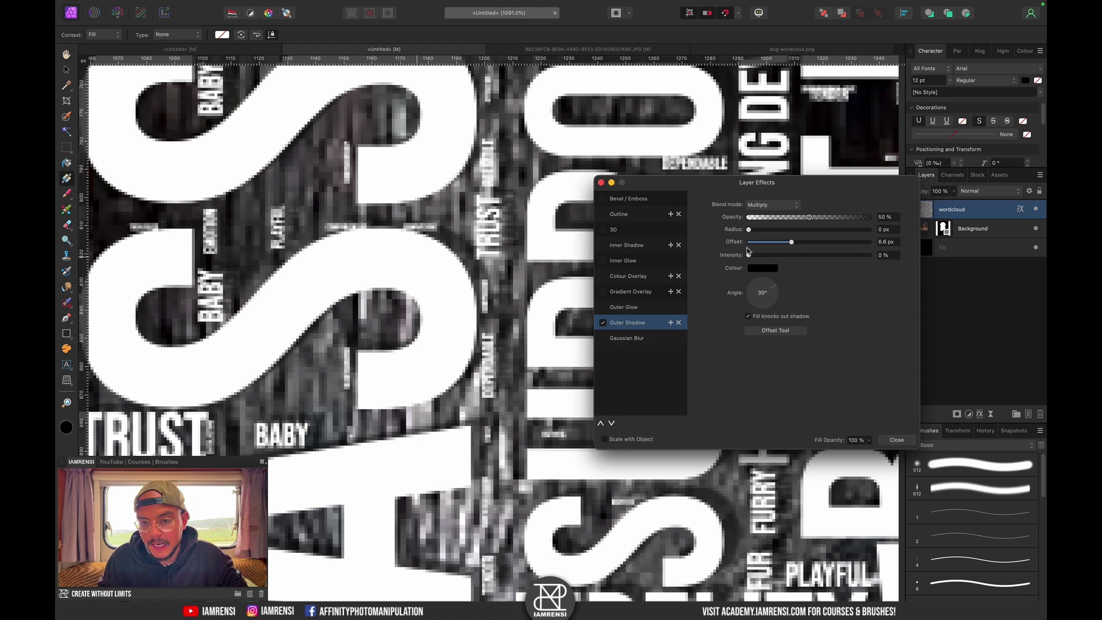
left_click_drag(750, 230, 819, 217)
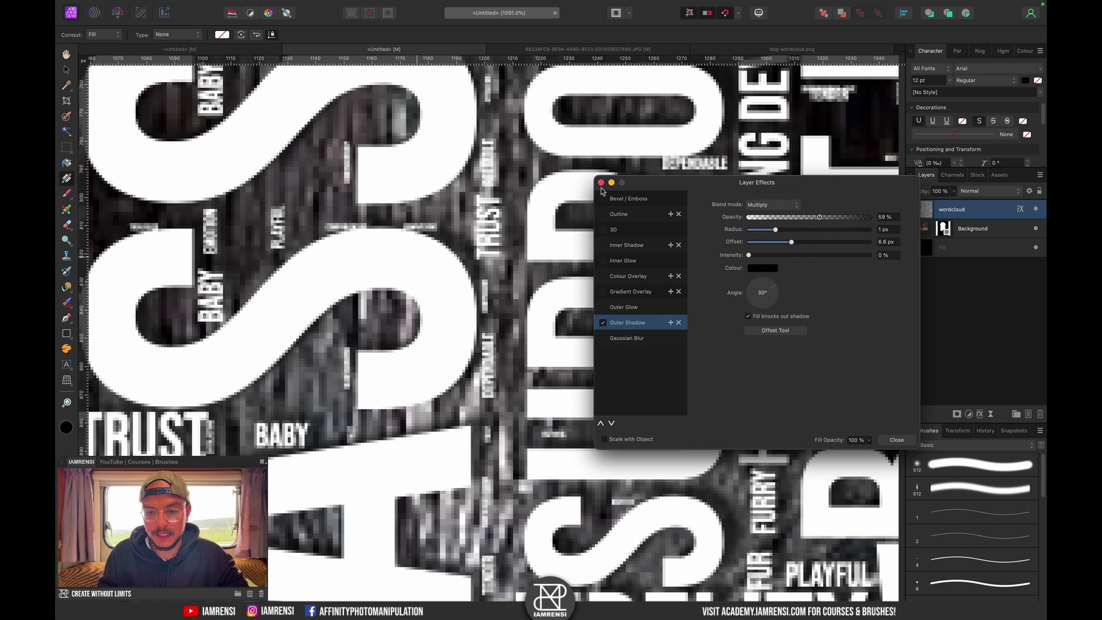
Step: Duplicate the dog photo's mask and move the copy onto the wordcloud layer
left_click(896, 439)
key("super+0")
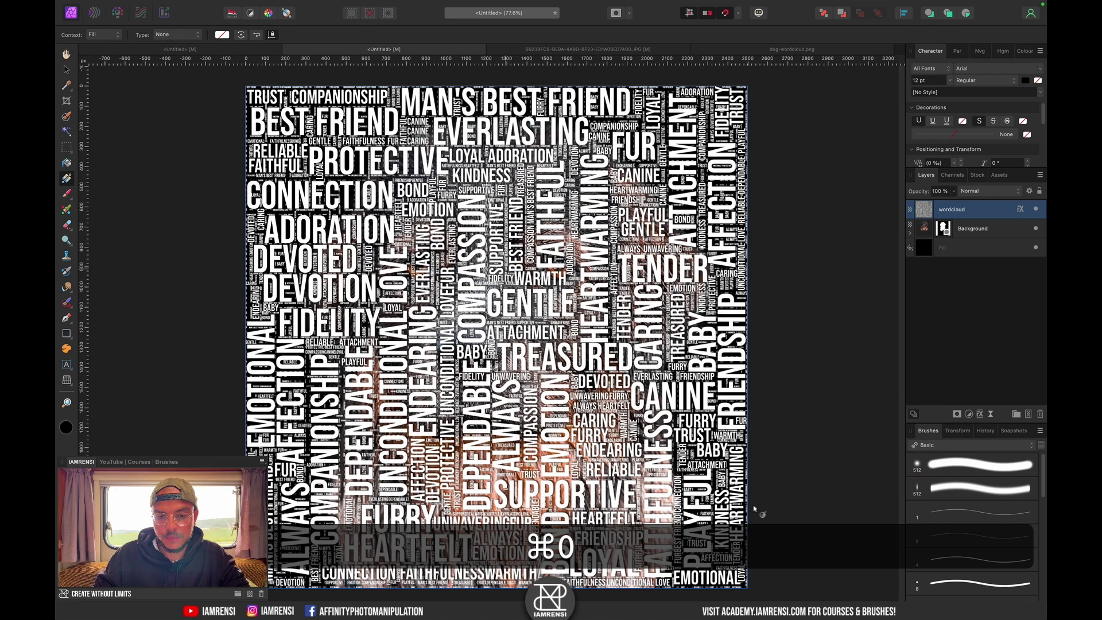
left_click(959, 299)
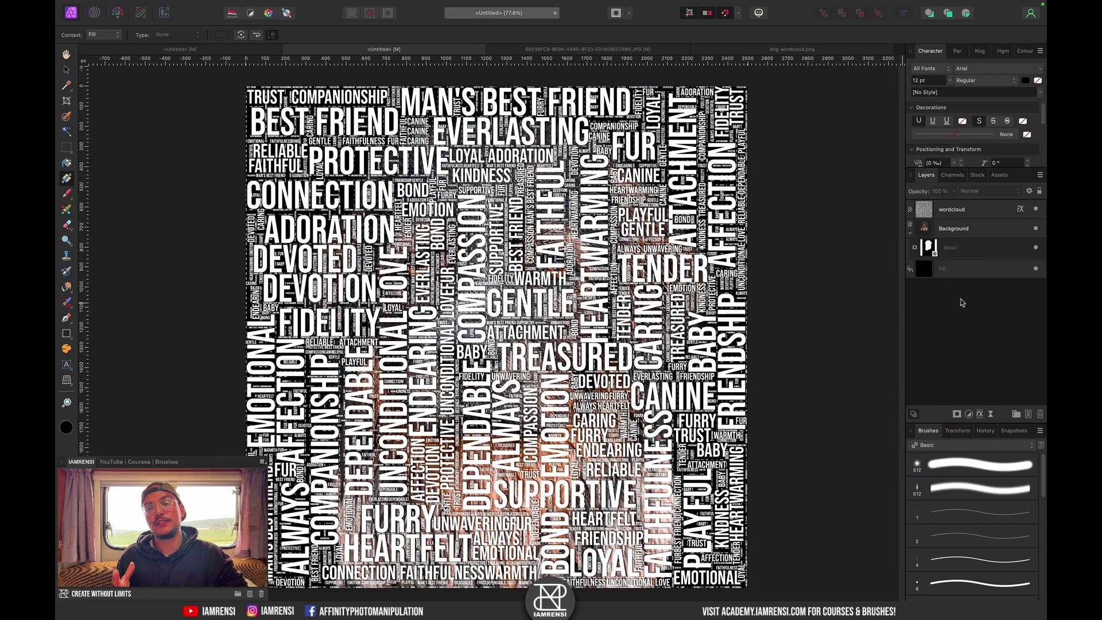
left_click(1035, 209)
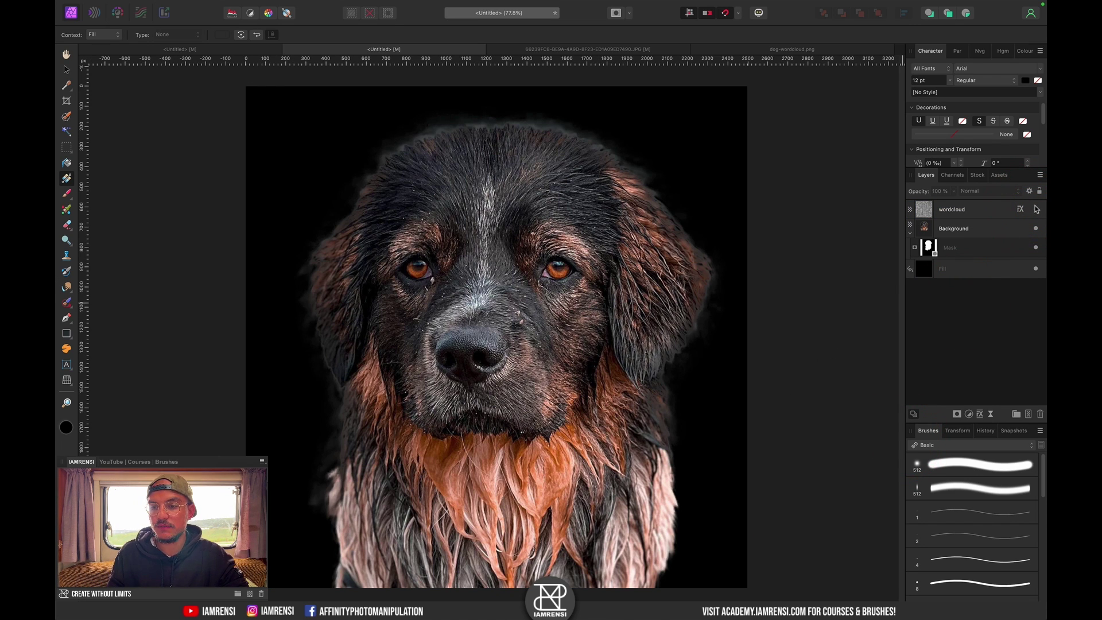
left_click(1036, 209)
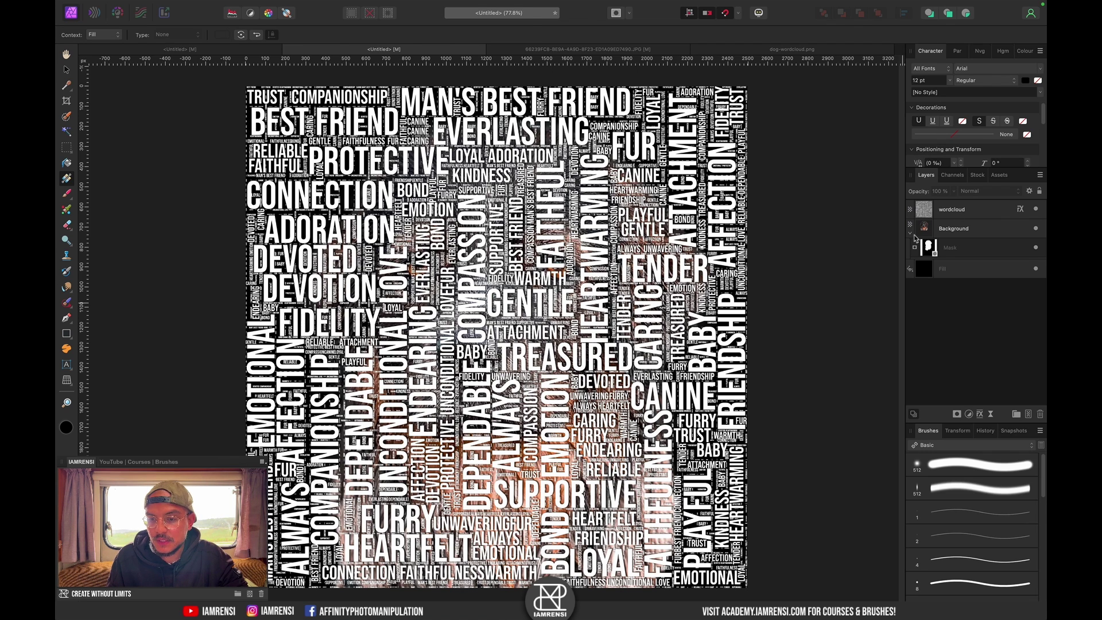
left_click(960, 248)
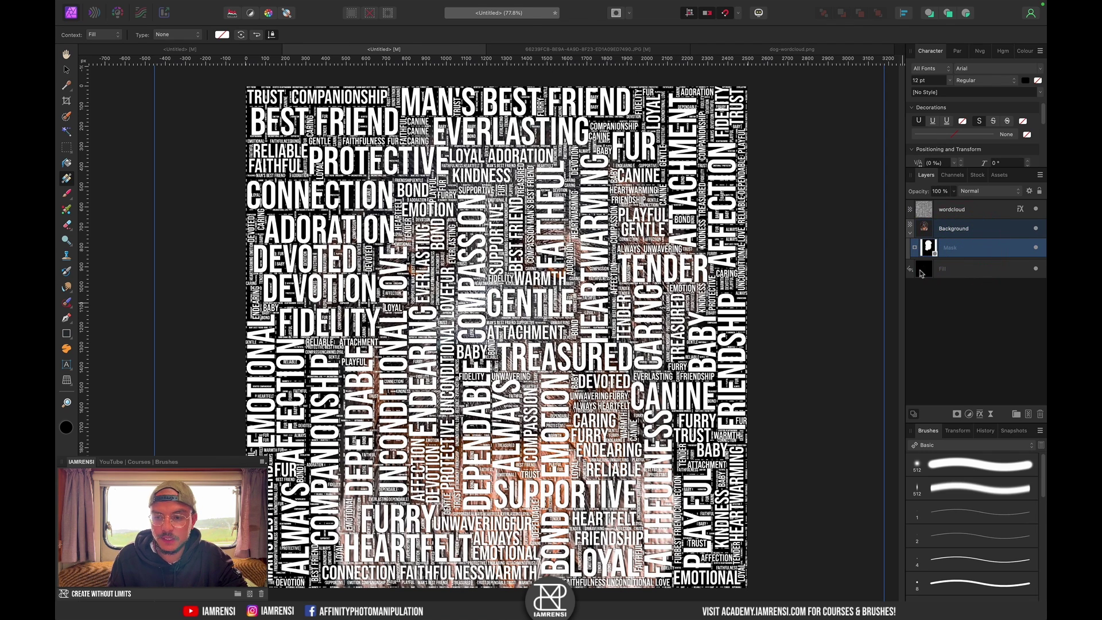
key("super+j")
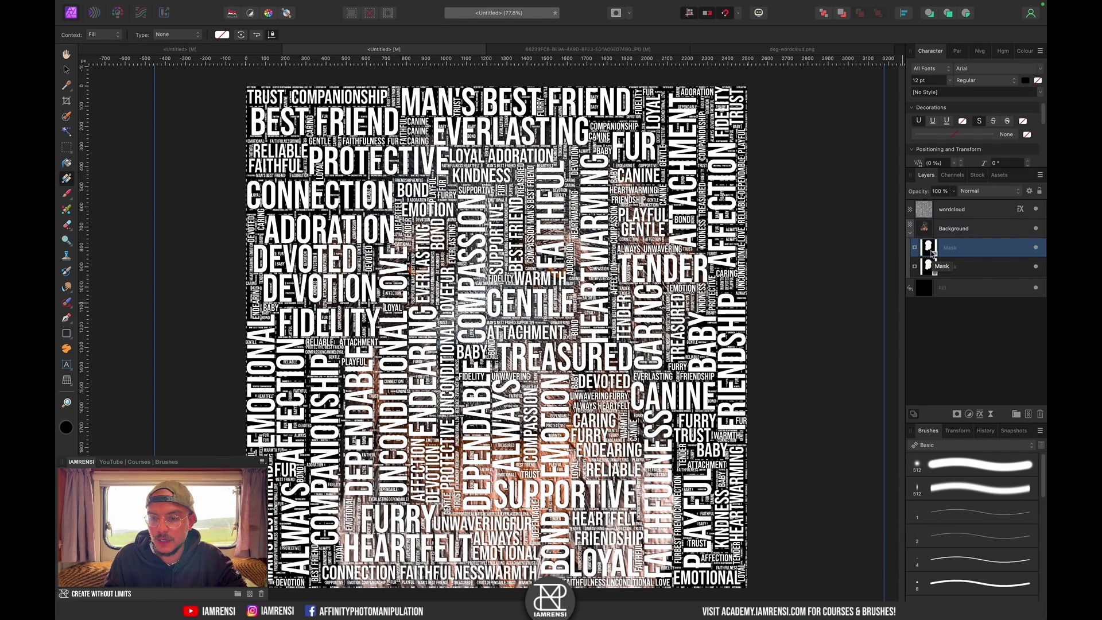
left_click_drag(930, 254, 936, 214)
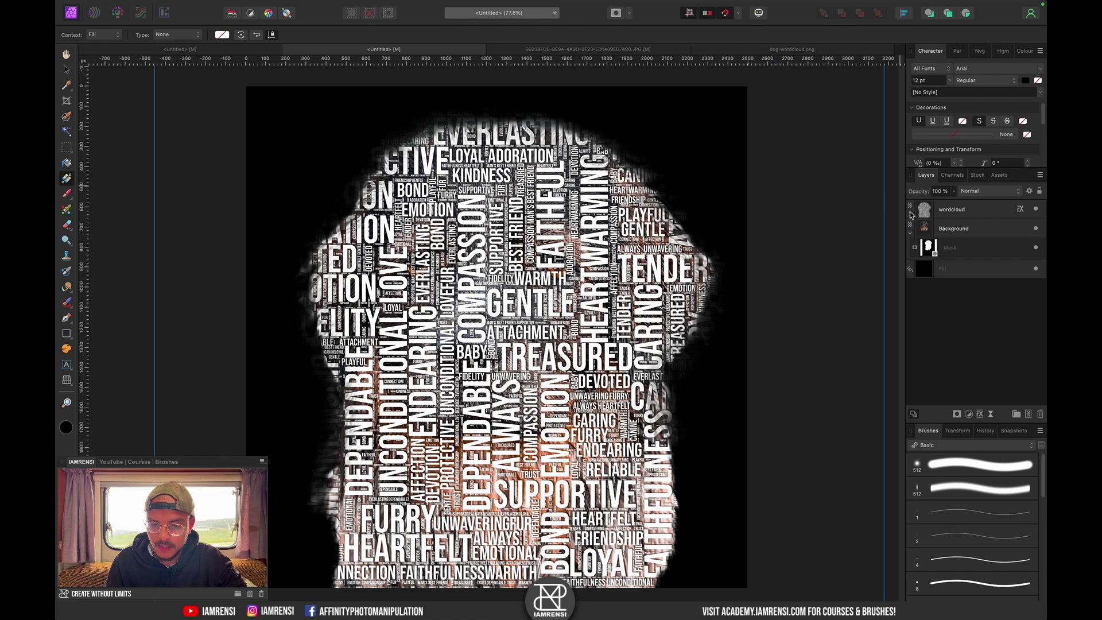
Step: Hide the wordcloud and add a live Gaussian Blur of about 24.4 px to the portrait layer
left_click(1035, 210)
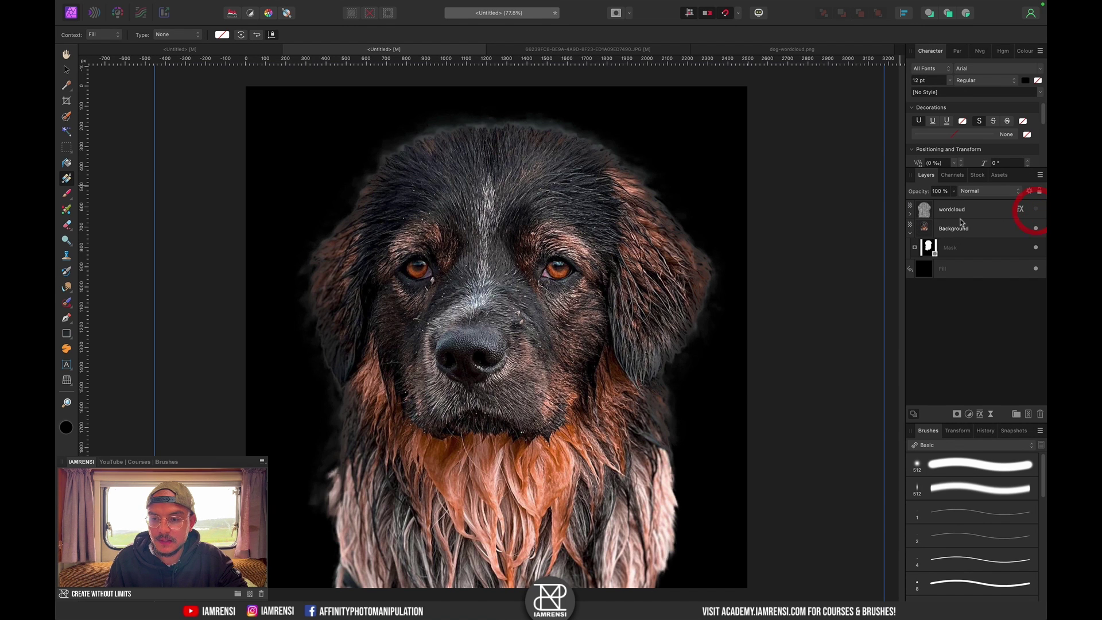
left_click(970, 234)
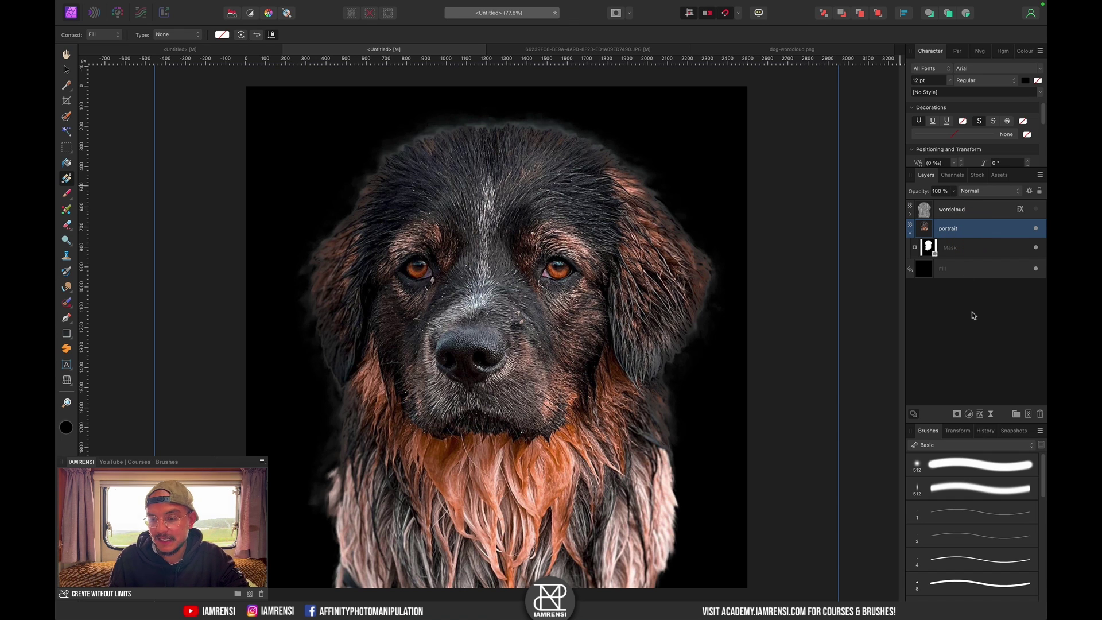
left_click(992, 414)
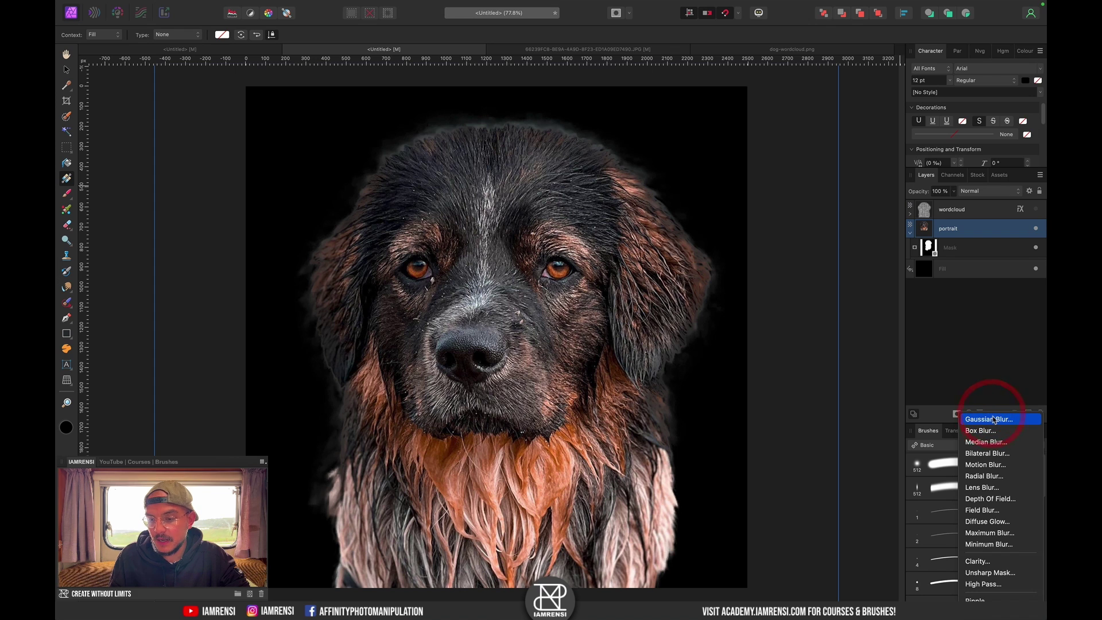
left_click(984, 419)
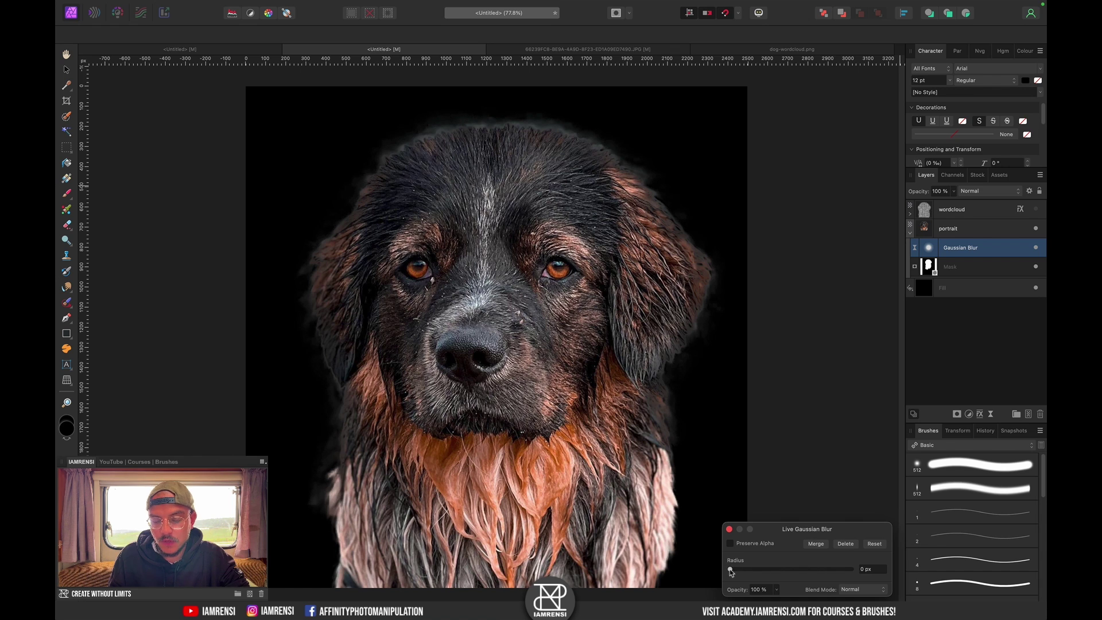
left_click_drag(730, 569, 802, 571)
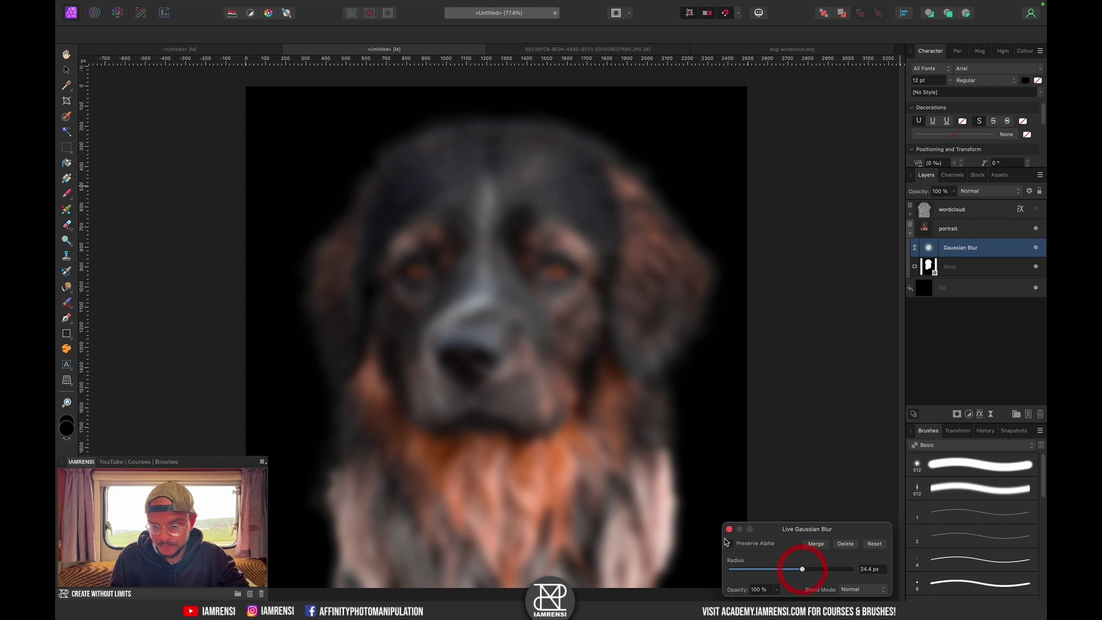
left_click(729, 529)
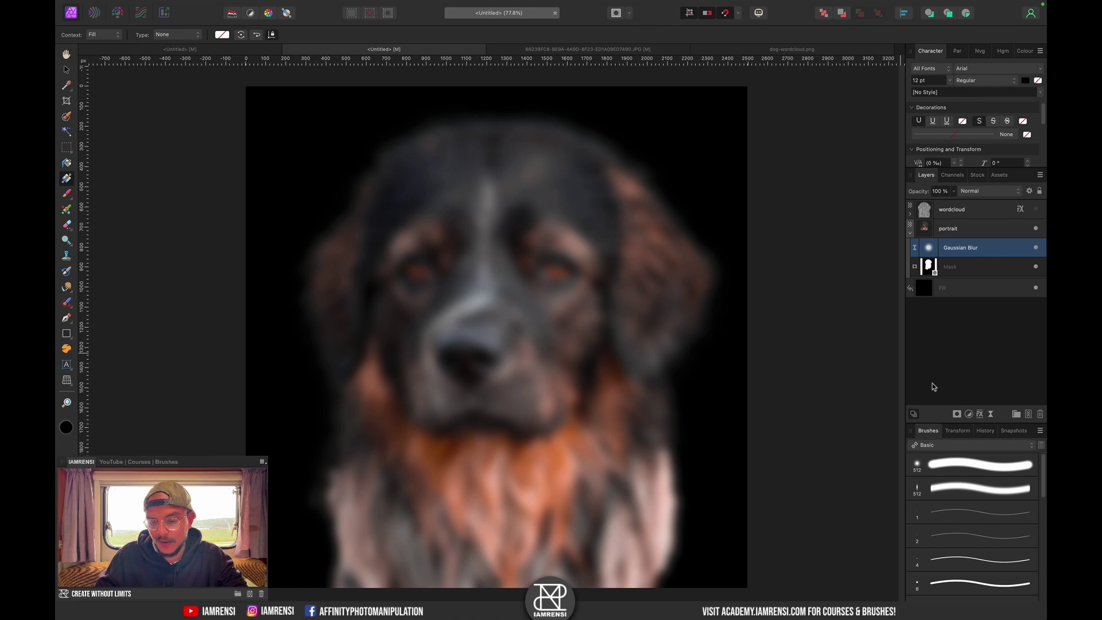
Step: Add a Levels adjustment with 9% black and 75% white, nested inside the portrait layer
key("super+l")
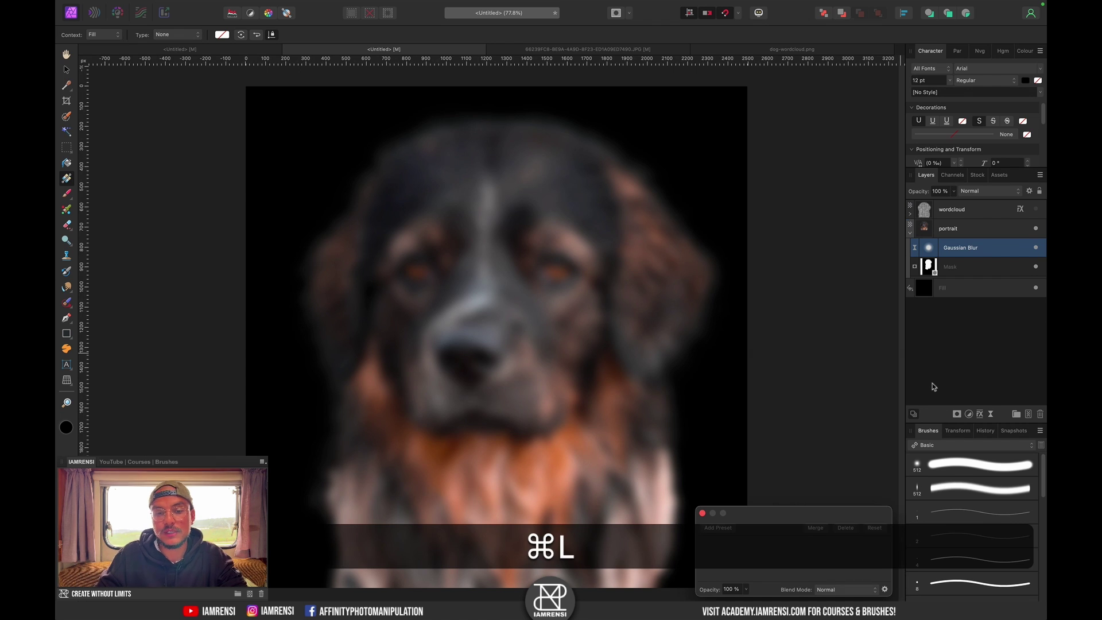
left_click_drag(883, 507, 839, 507)
left_click_drag(704, 486, 722, 487)
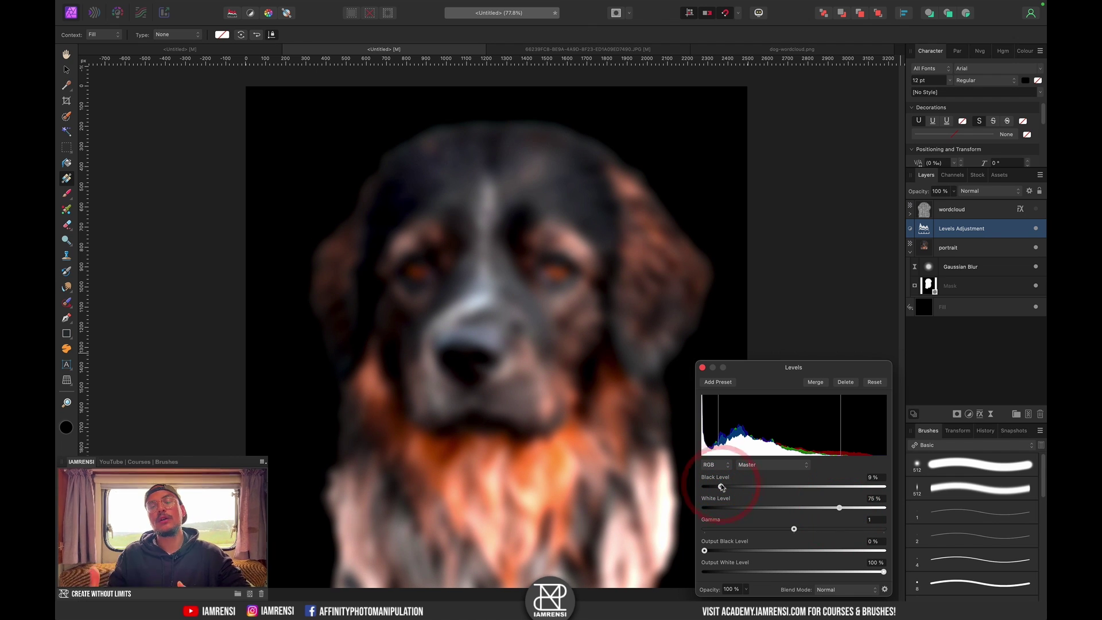
left_click(703, 367)
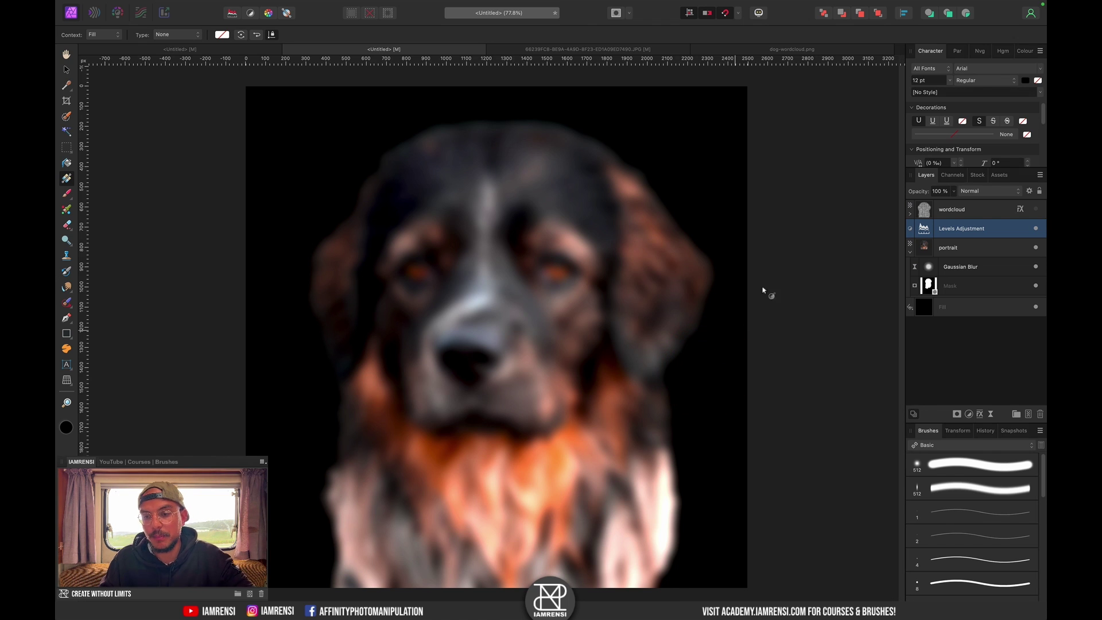
left_click_drag(955, 228, 944, 253)
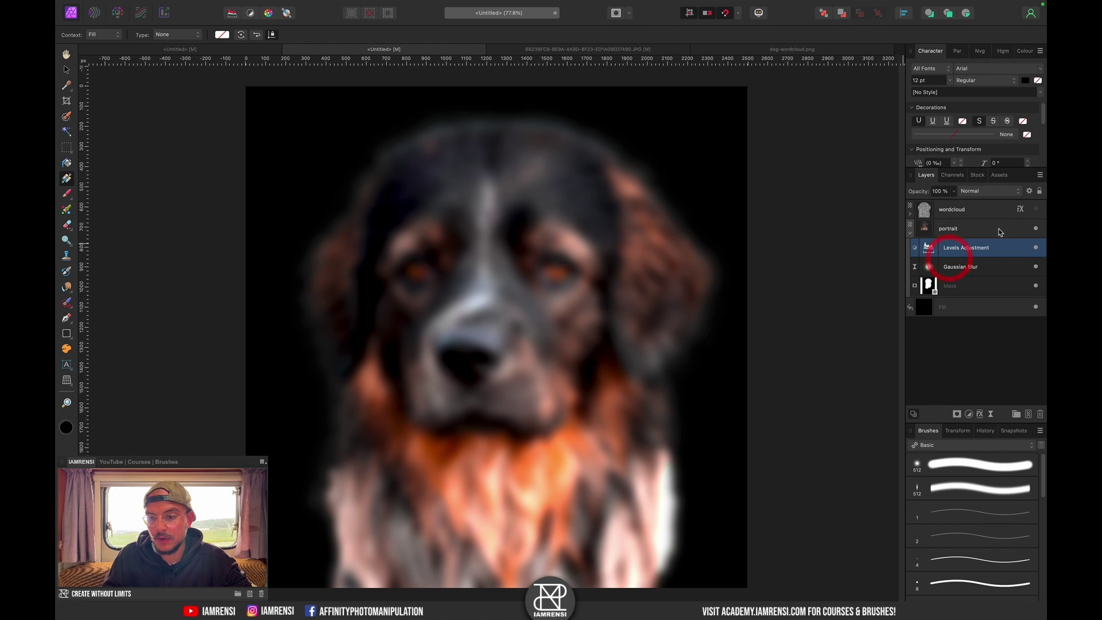
left_click(967, 210)
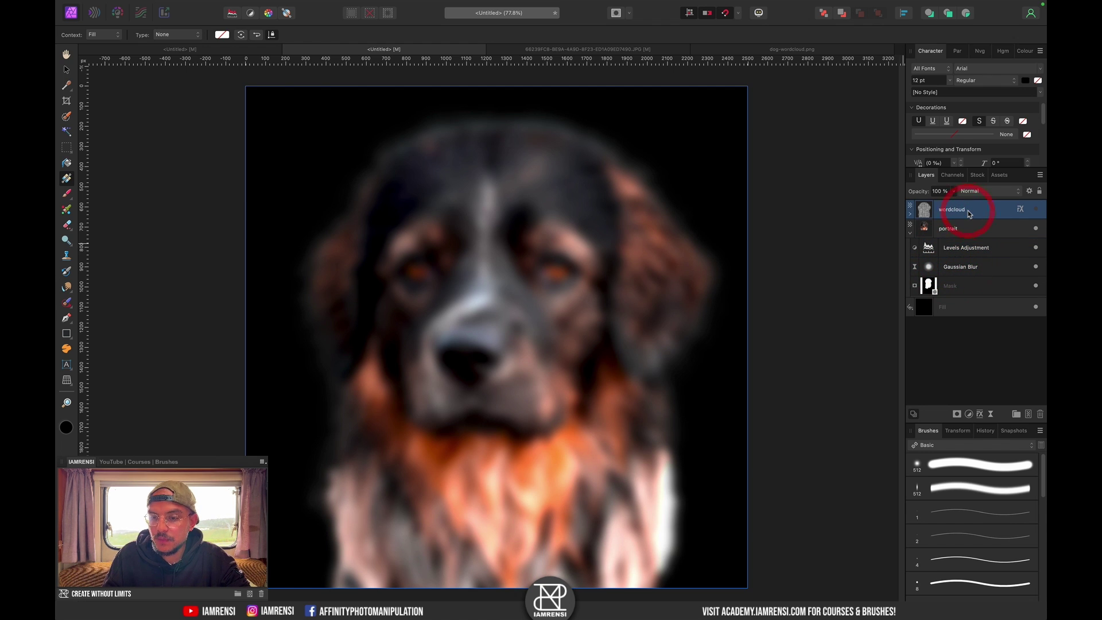
Step: Show the wordcloud and add a Live Displace mapped from layers beneath at 25.6 px strength
left_click(910, 213)
left_click(1037, 210)
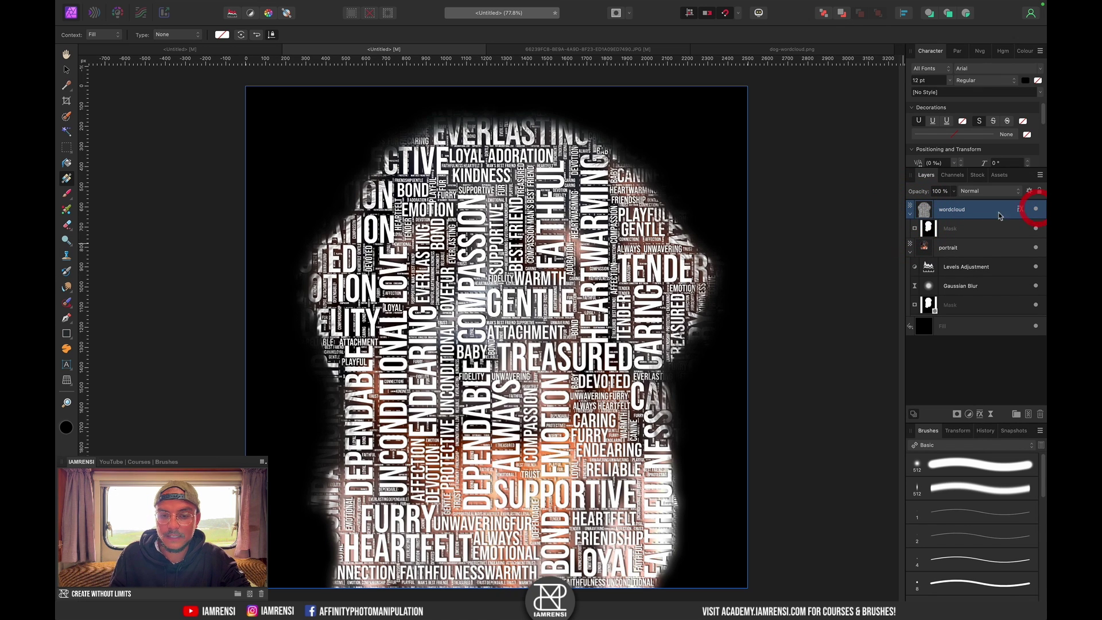
left_click(992, 418)
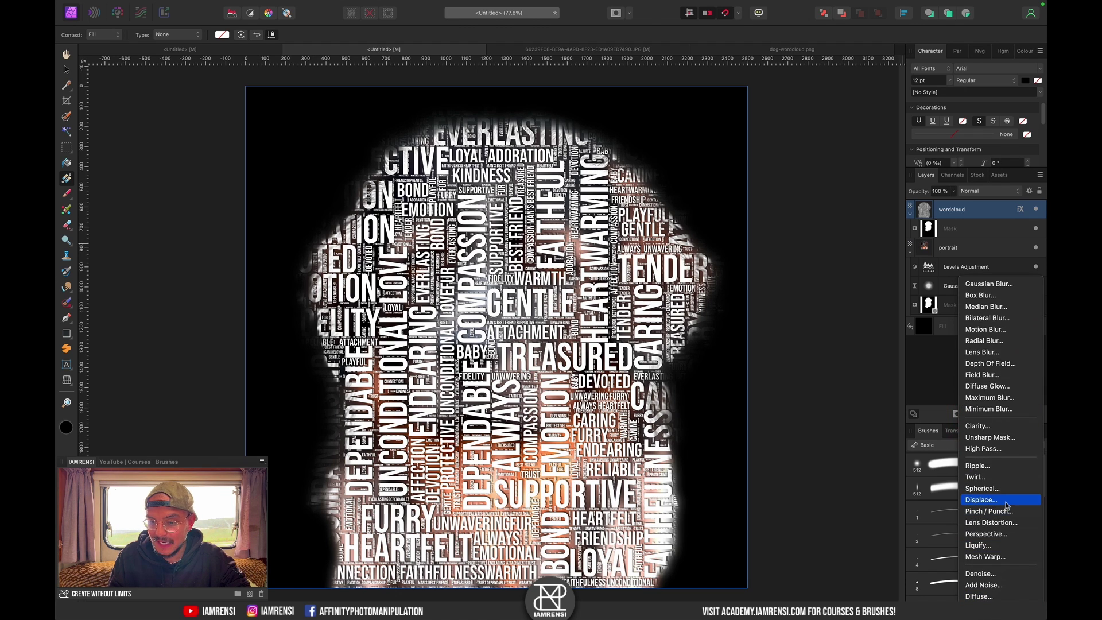
left_click(1005, 502)
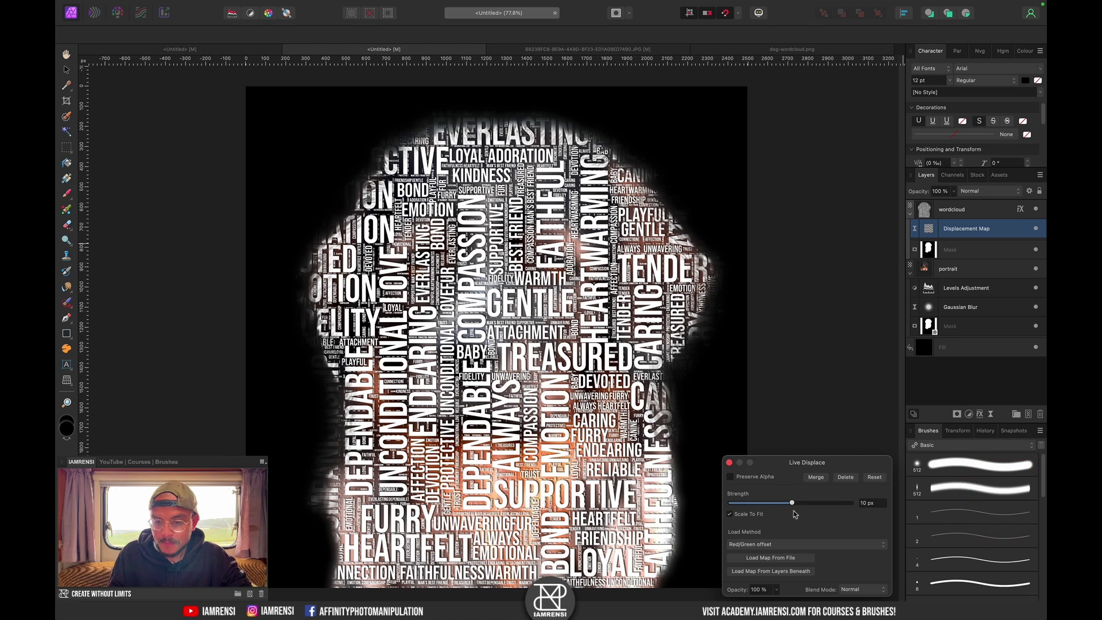
left_click(786, 572)
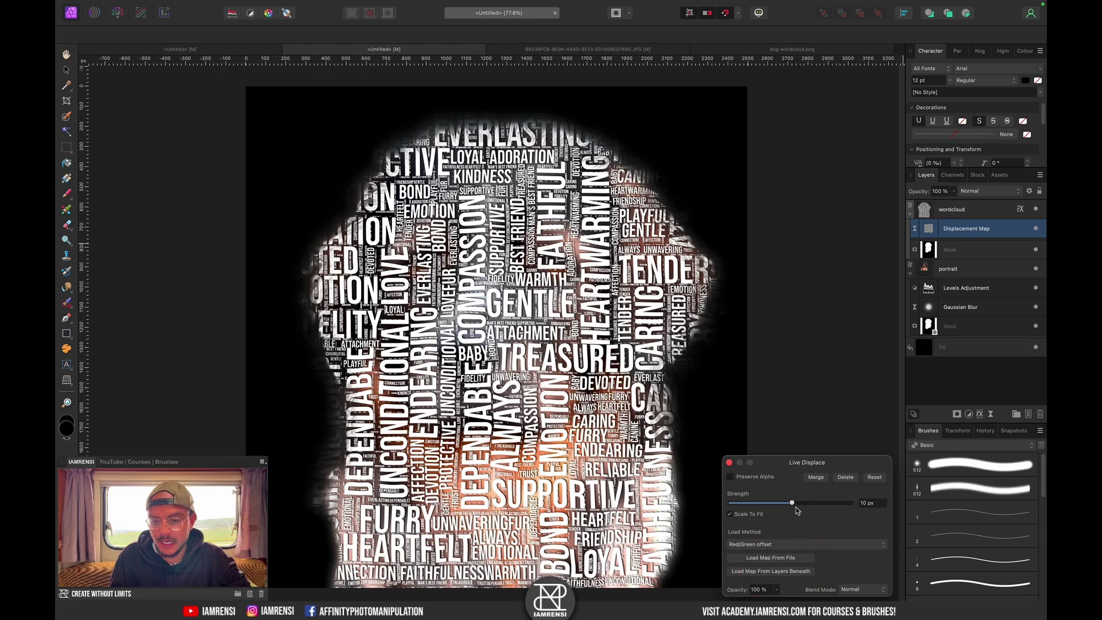
mouse_move(792, 503)
left_mouse_down()
mouse_move(779, 505)
mouse_move(795, 504)
left_mouse_up()
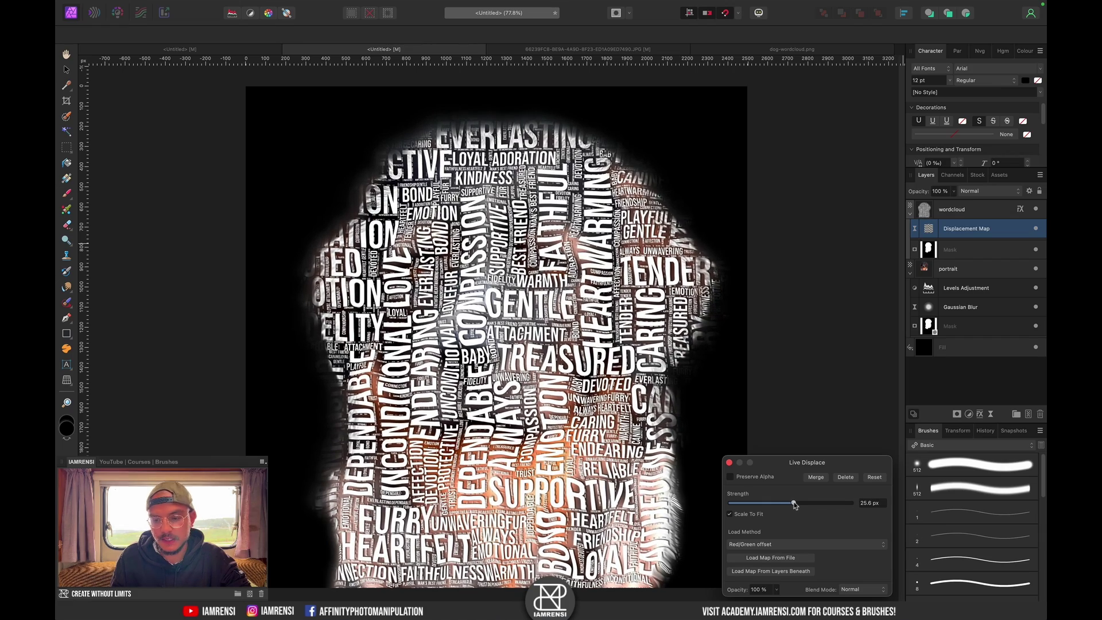
left_click(793, 503)
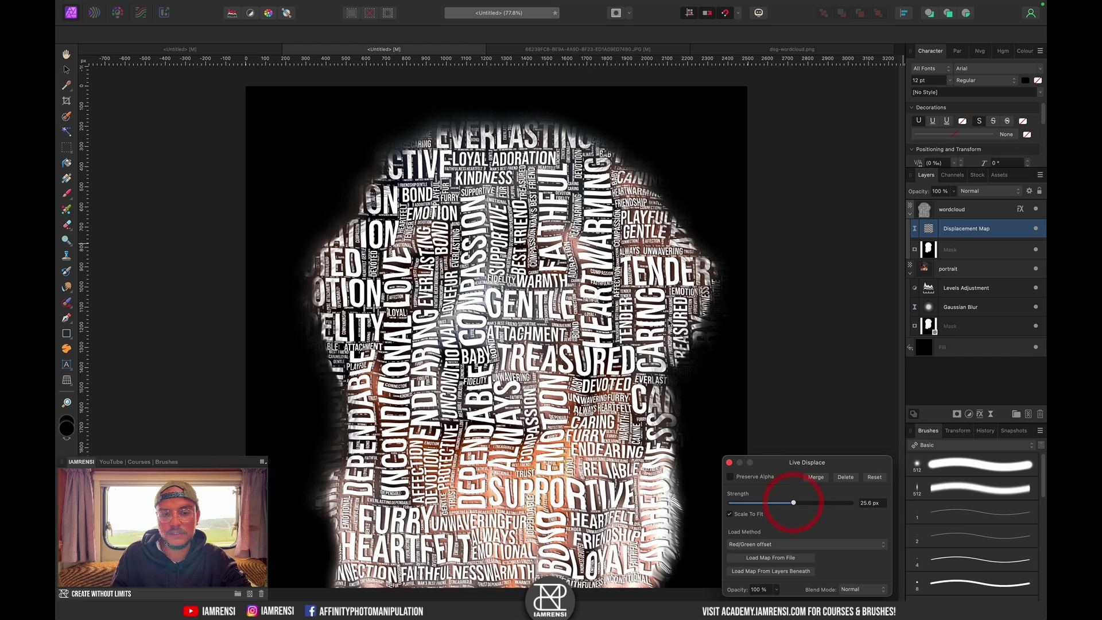
Step: Reorder the wordcloud's children so its mask sits above the displacement map
left_click(730, 463)
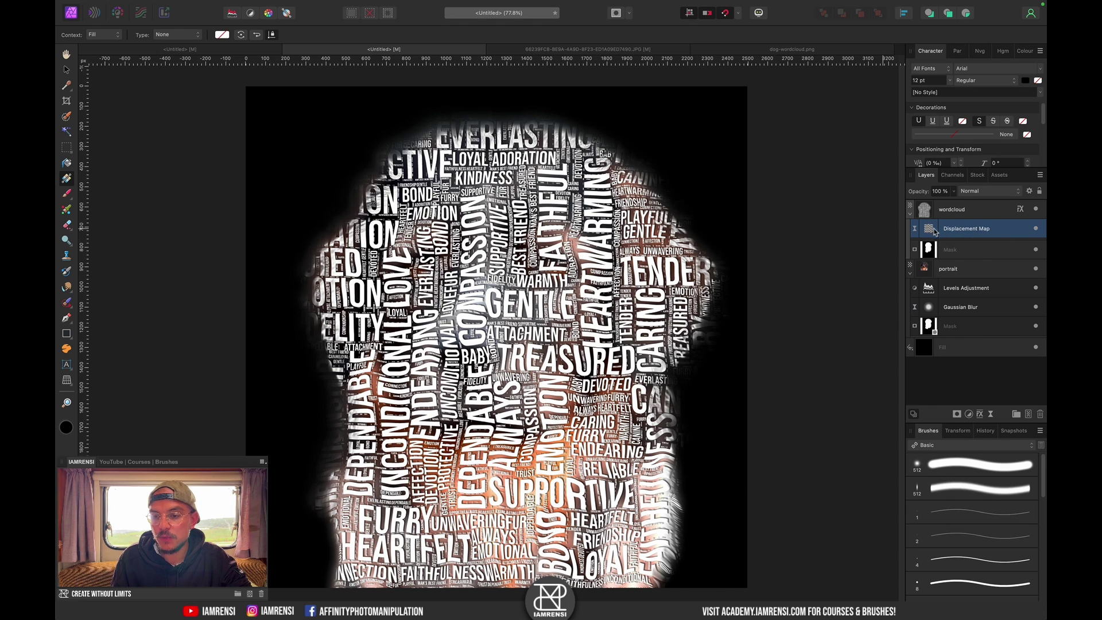
left_click_drag(934, 231, 959, 256)
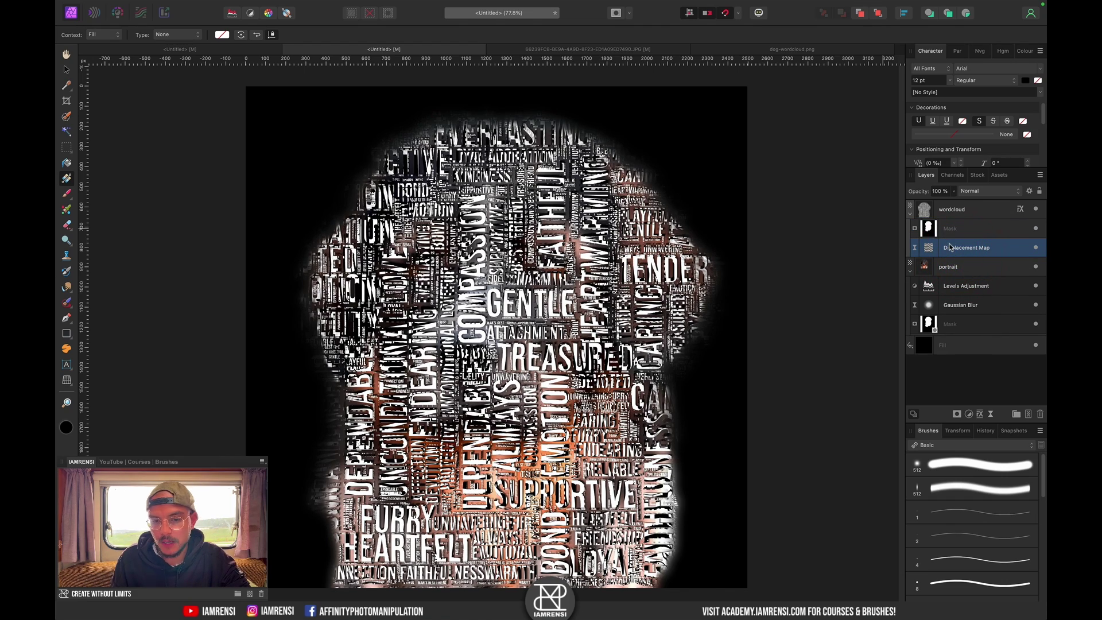
key("super+z")
left_click(927, 248)
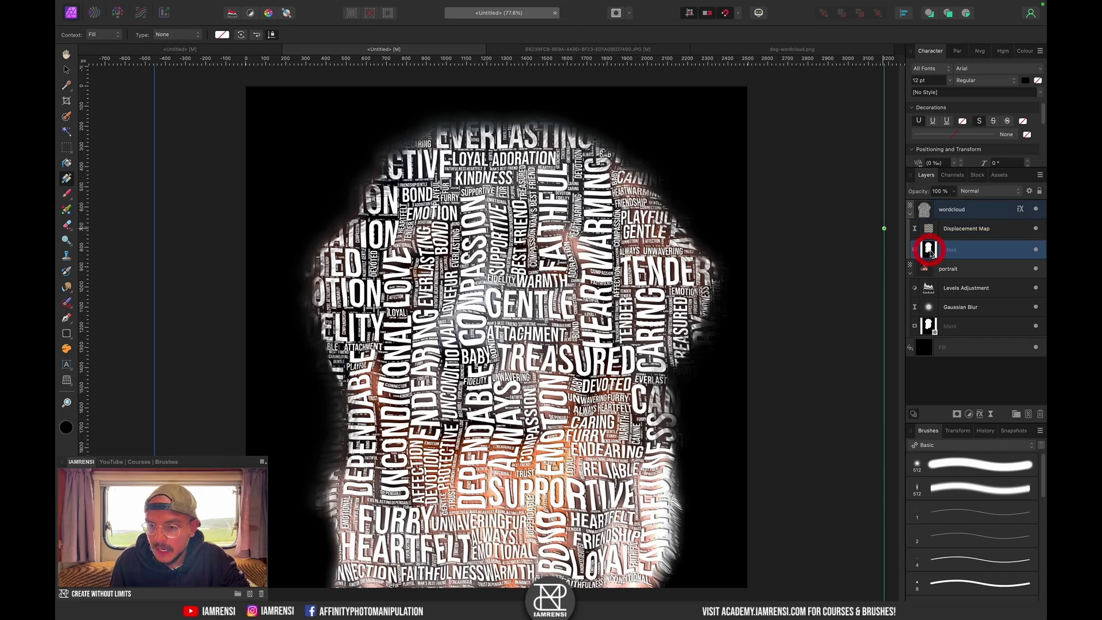
left_click_drag(937, 242, 952, 225)
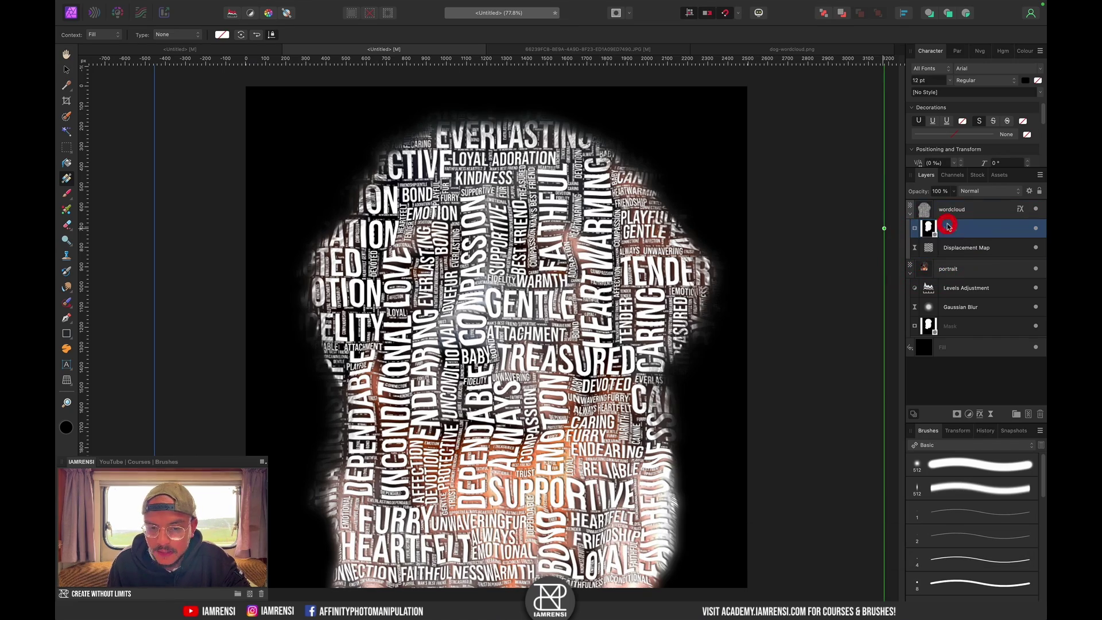
left_click(1035, 247)
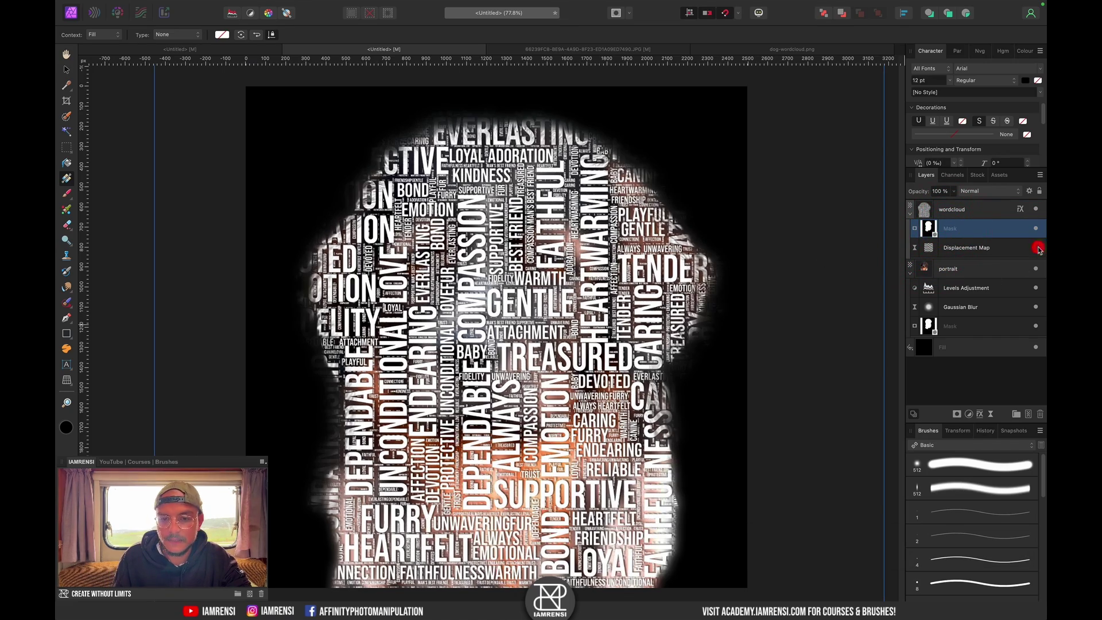
scroll(290, 226, "up", 3)
scroll(290, 226, "down", 3)
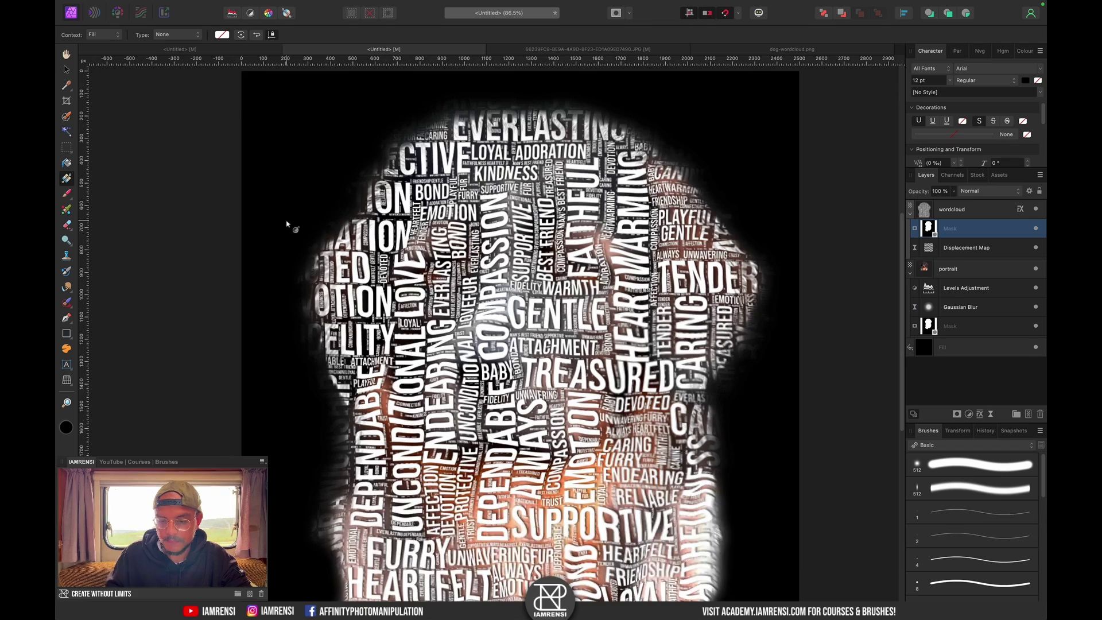
Step: Hide the portrait's Gaussian Blur and Levels adjustment, then show and select the wordcloud layer
left_click(1035, 210)
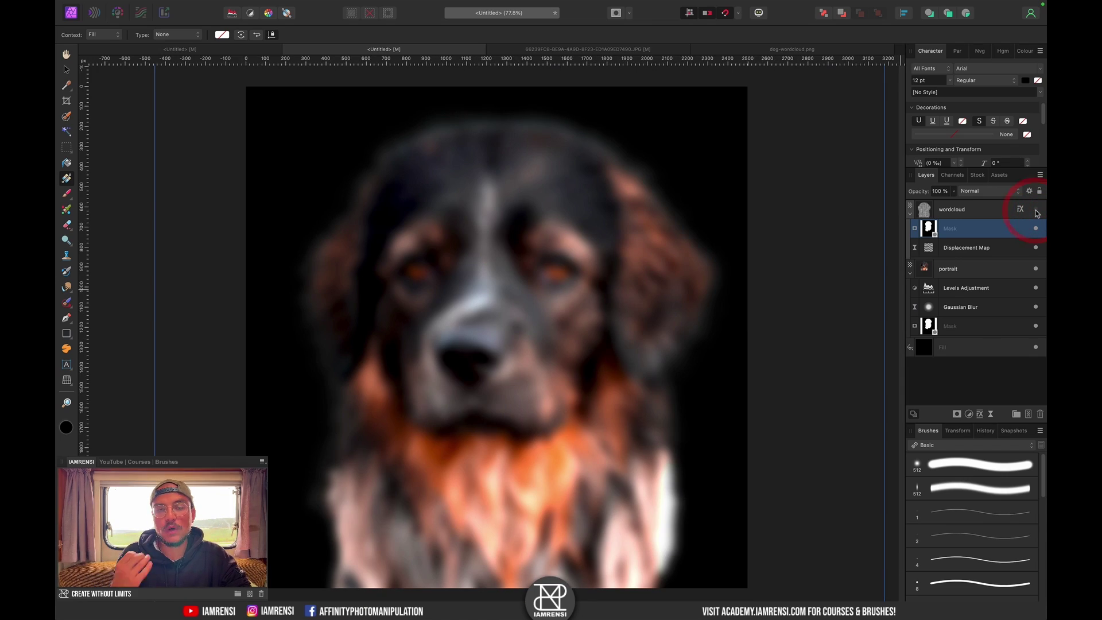
left_click(1036, 308)
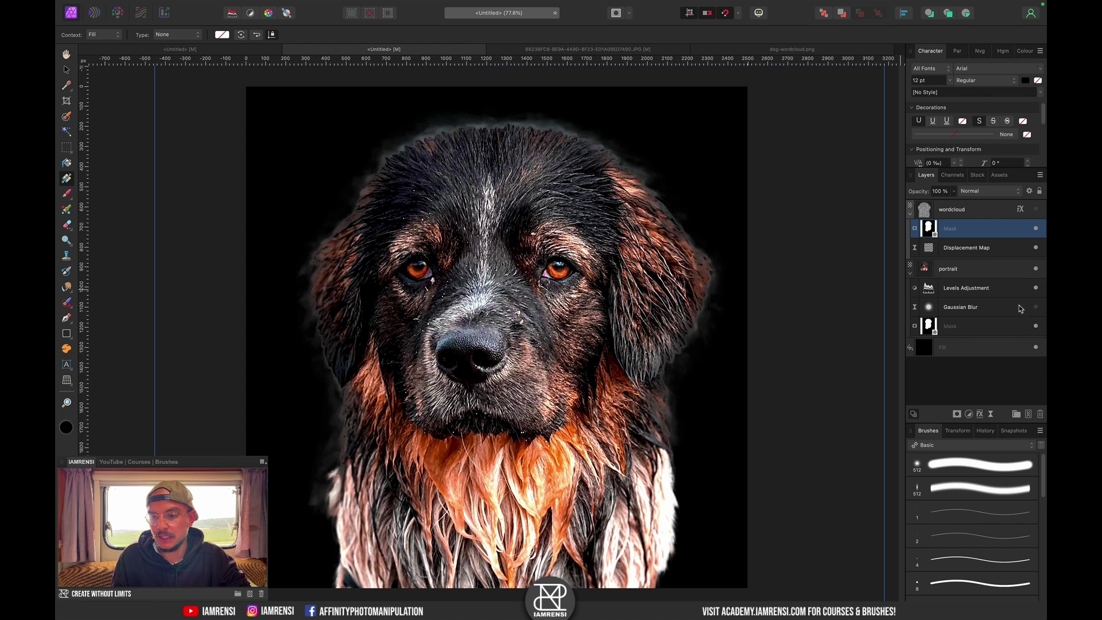
left_click(1035, 288)
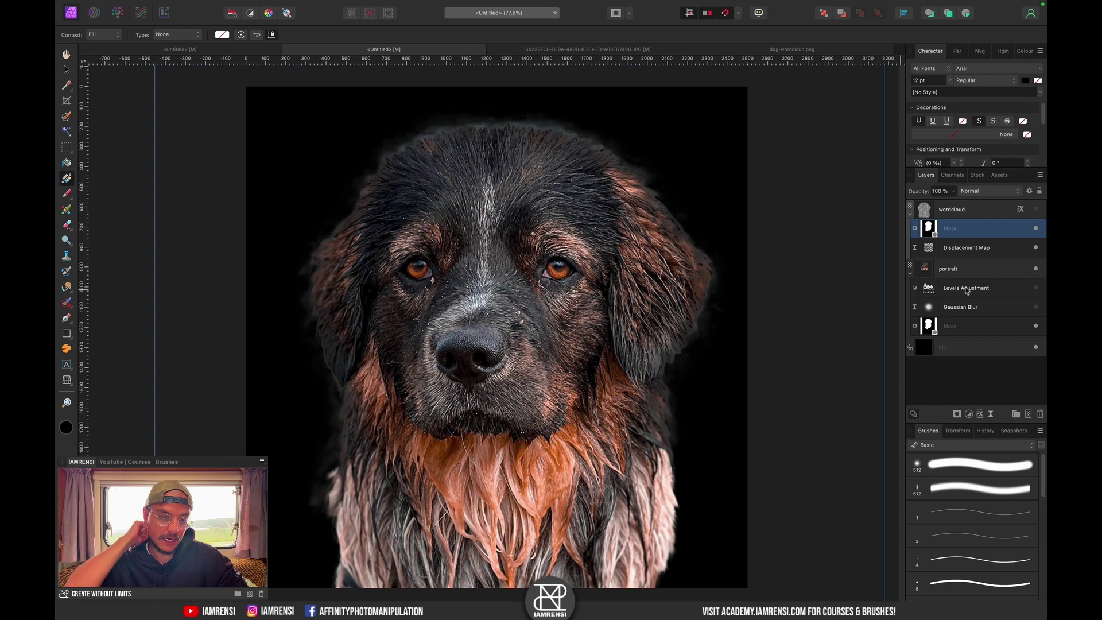
left_click(1036, 210)
left_click(954, 214)
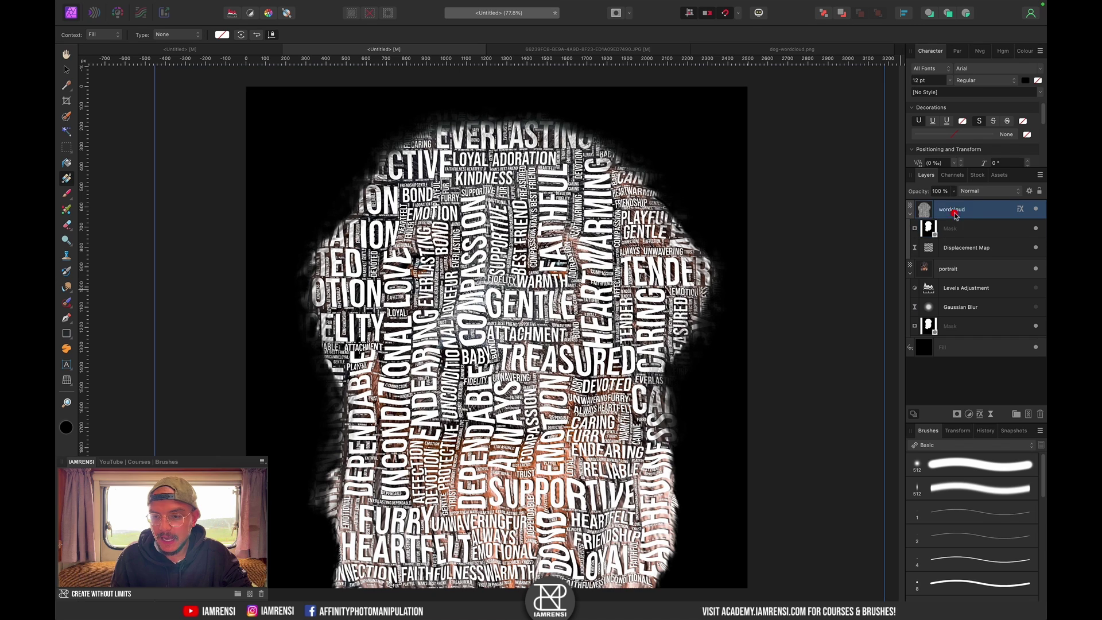
Step: Move the portrait layer above the word cloud and set its blend mode to Darker Colour
left_click(959, 269)
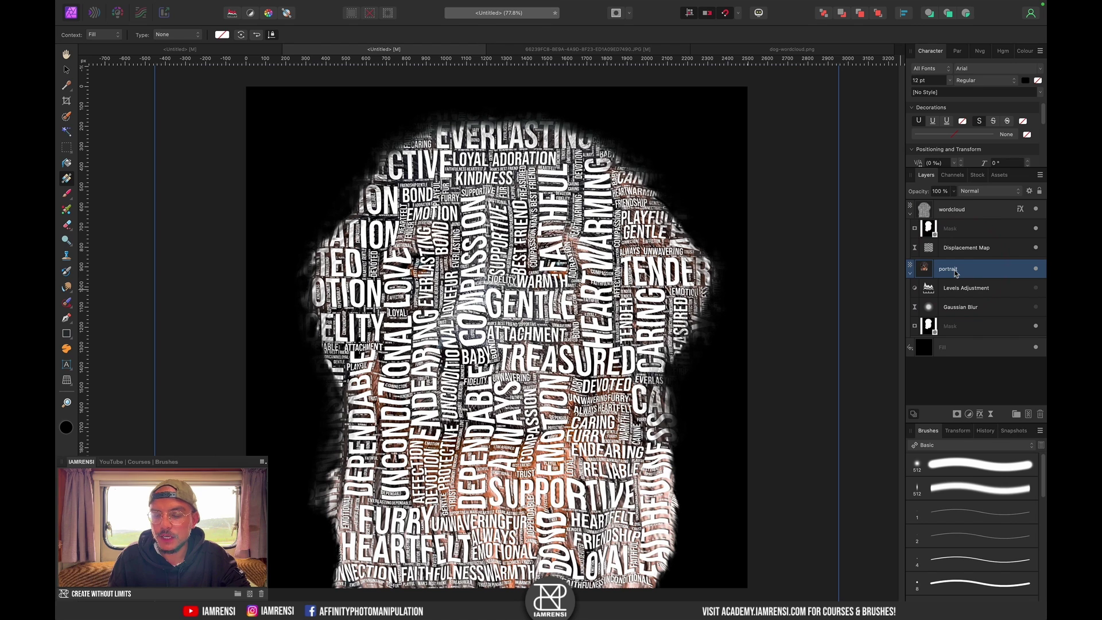
left_click_drag(958, 269, 977, 209)
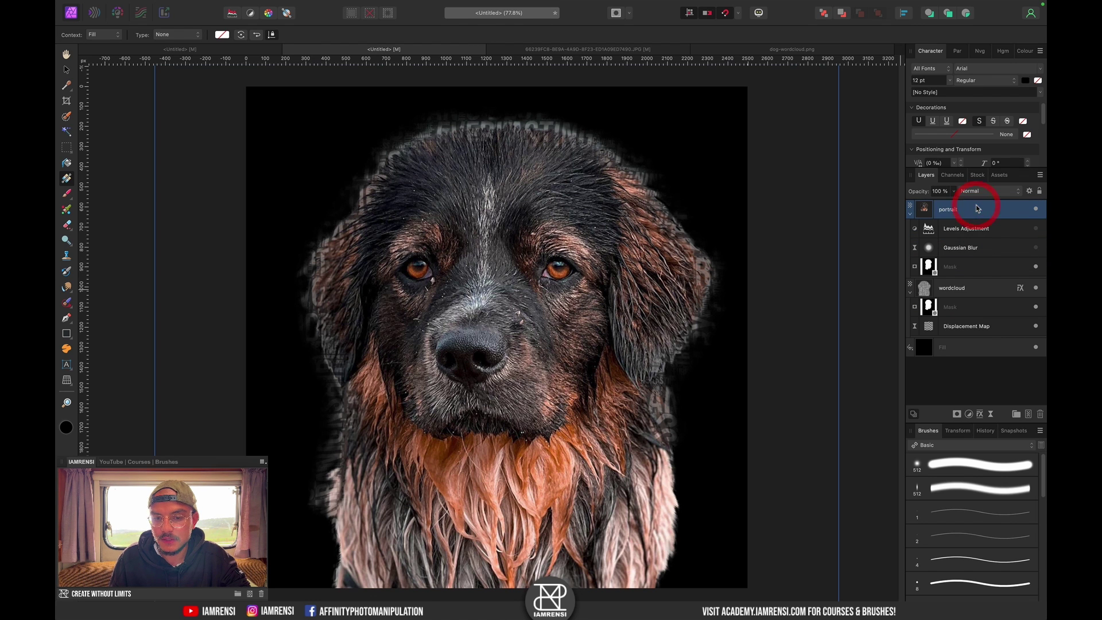
left_click(979, 192)
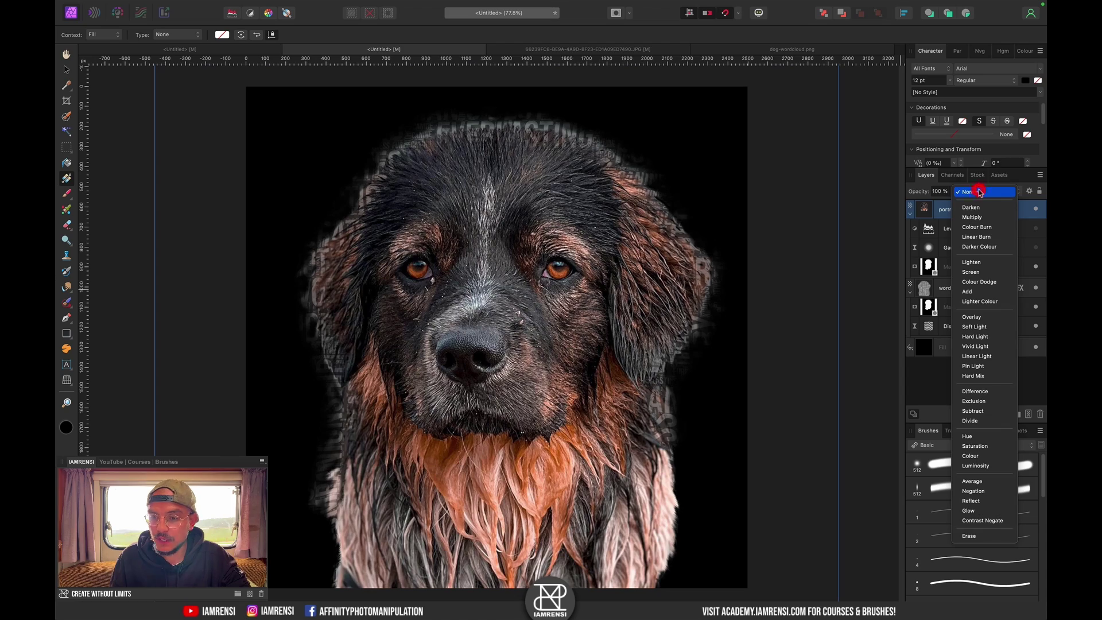
left_click(980, 246)
left_click(955, 373)
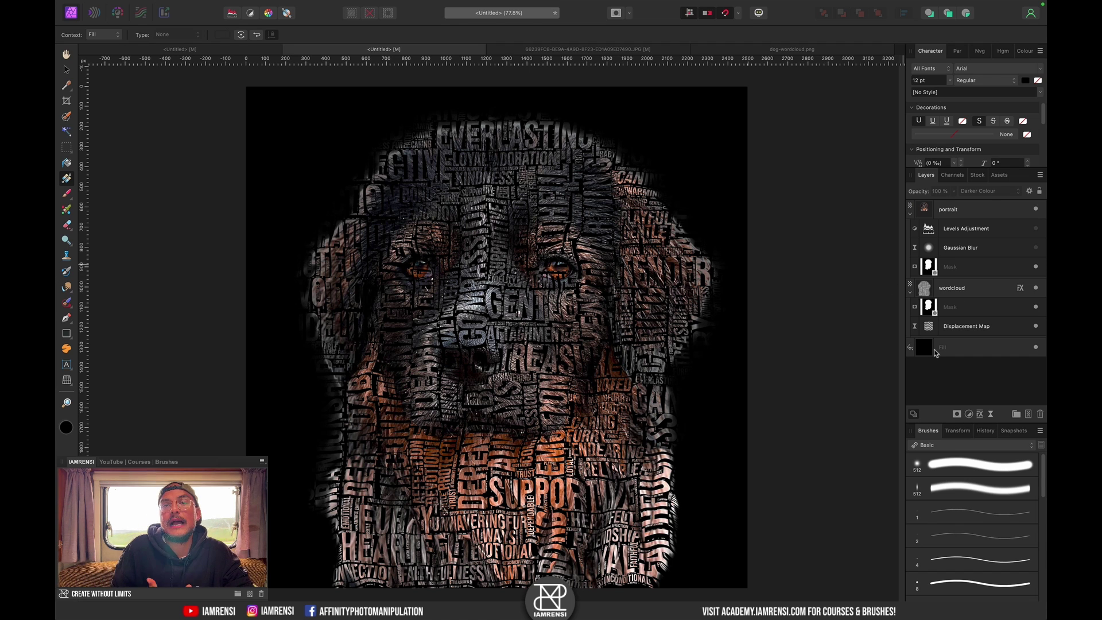
Step: Duplicate the wordcloud layer, remove the duplicate's Displacement Map, and invert its mask with ⌘I
left_click(963, 291)
key("super+j")
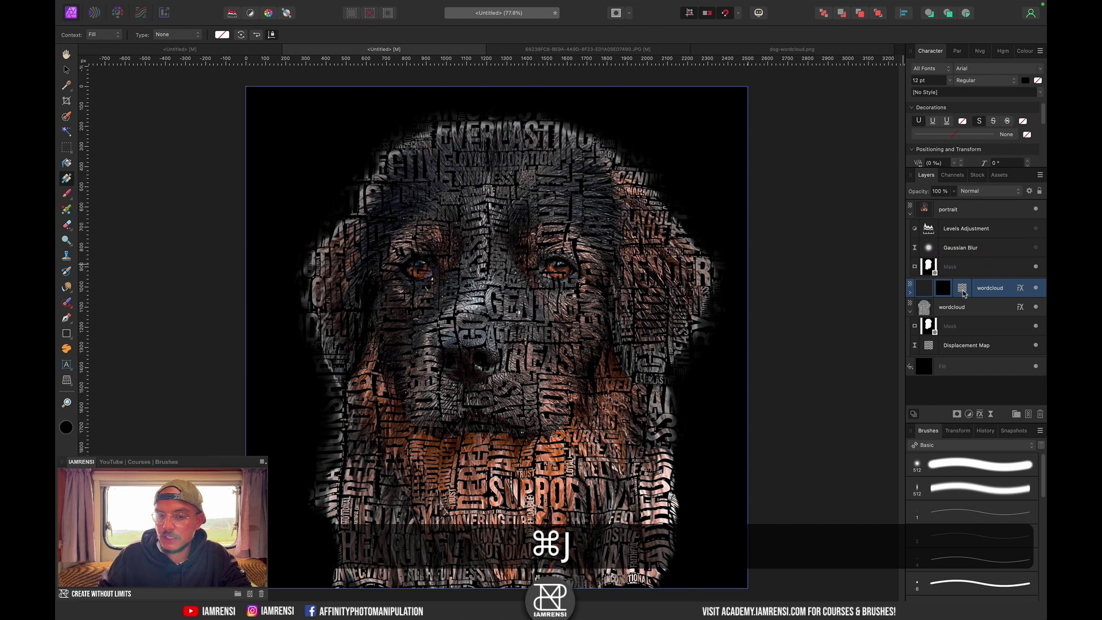
left_click(967, 326)
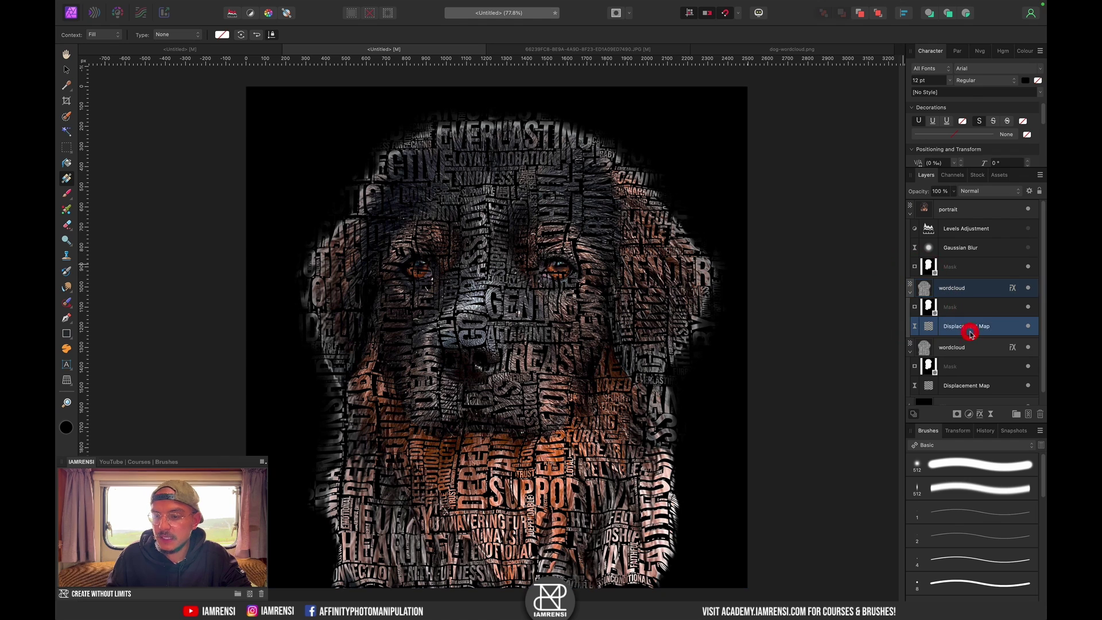
key("BackSpace")
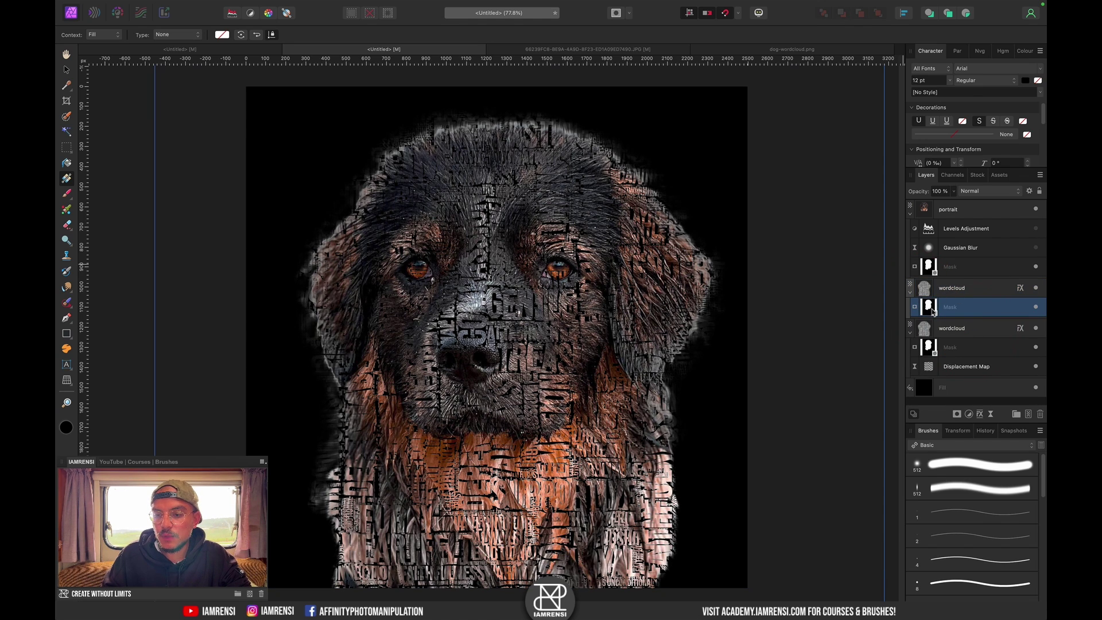
key("super")
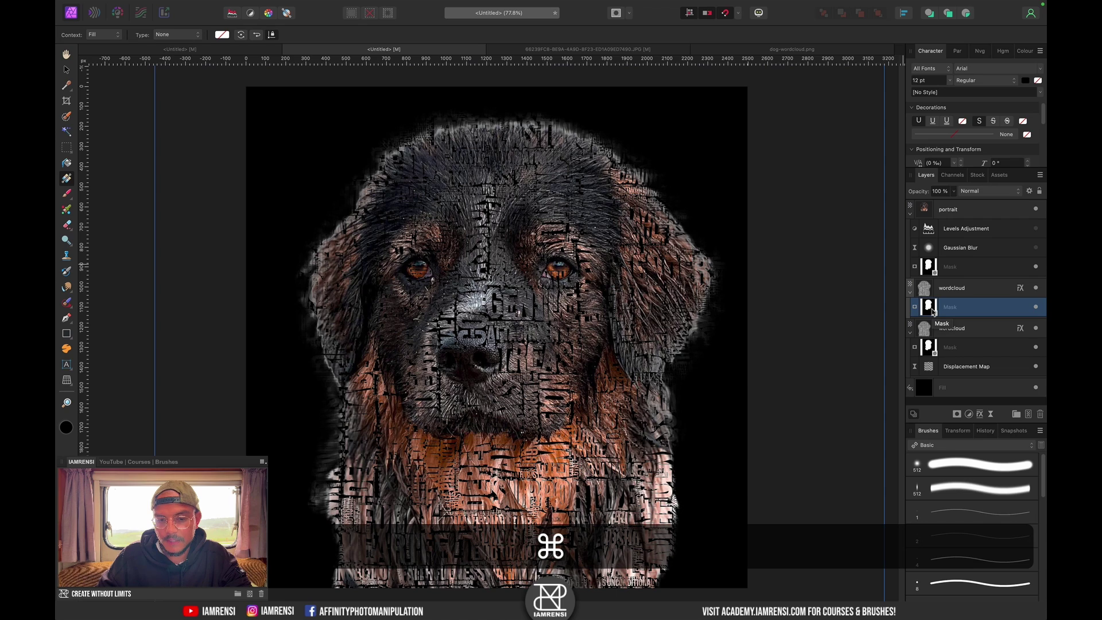
key("super+i")
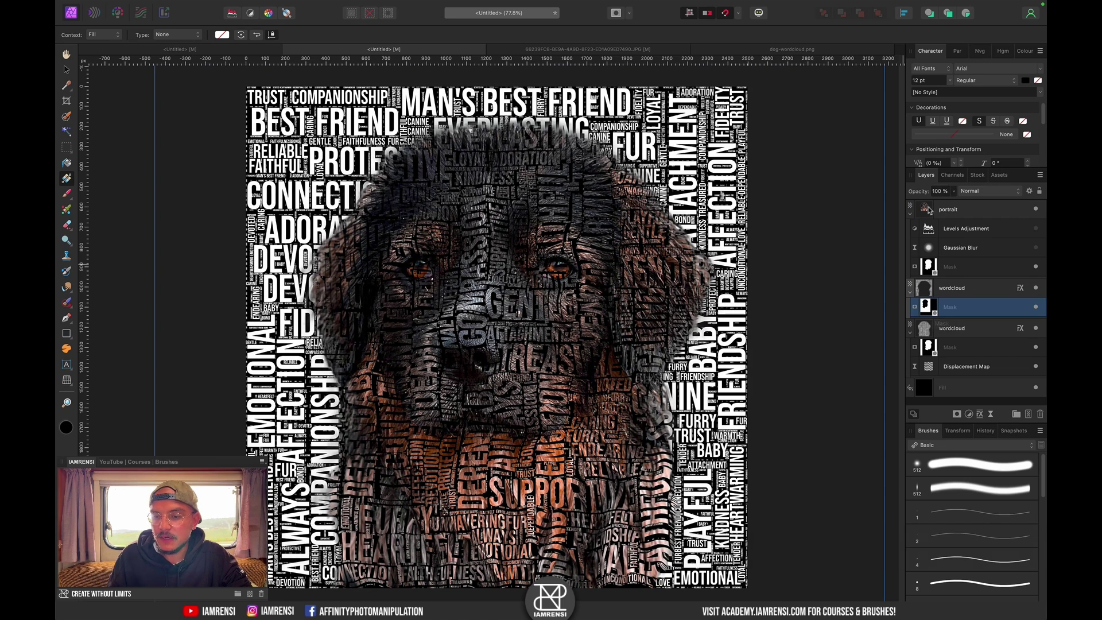
Step: Rename the upper word cloud 'wordcloud bg' and set its opacity to 29%
left_click(948, 287)
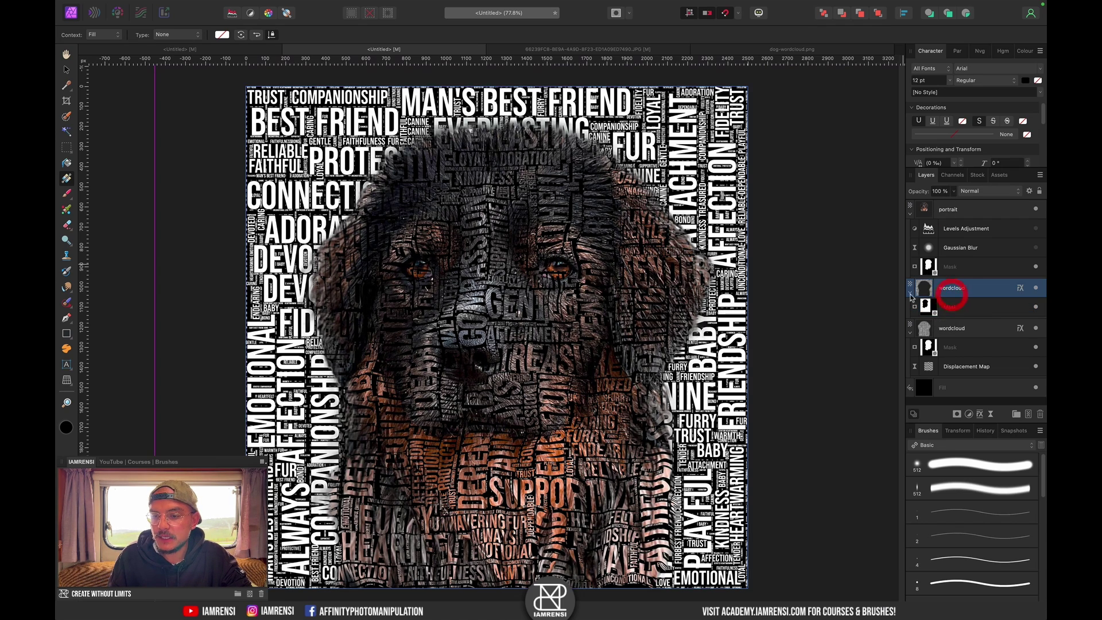
double_click(952, 288)
type("bg")
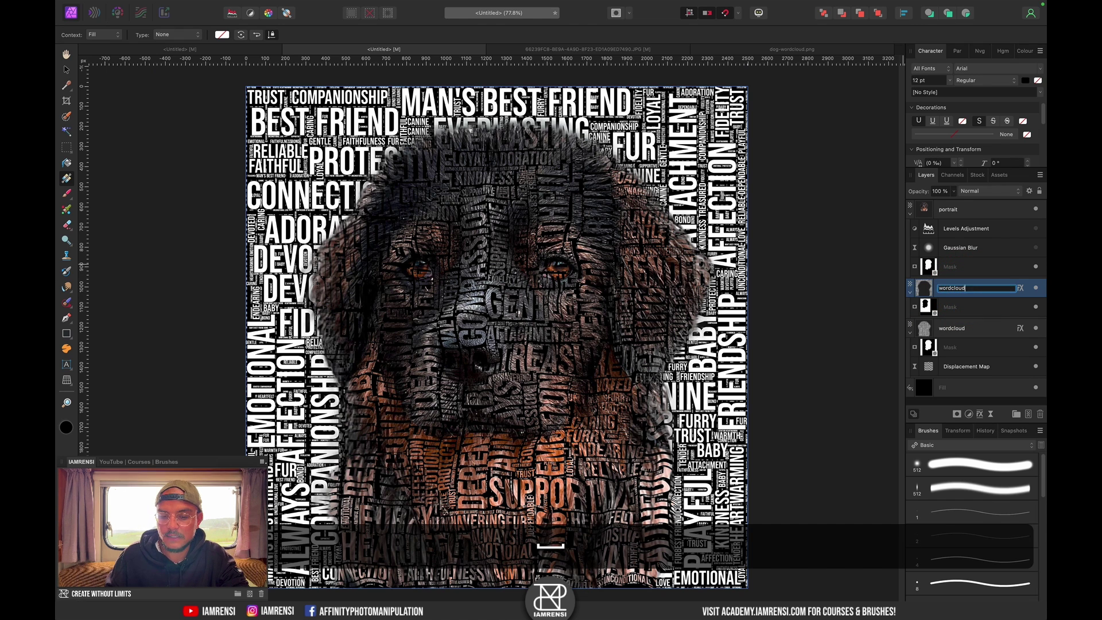
key("Return")
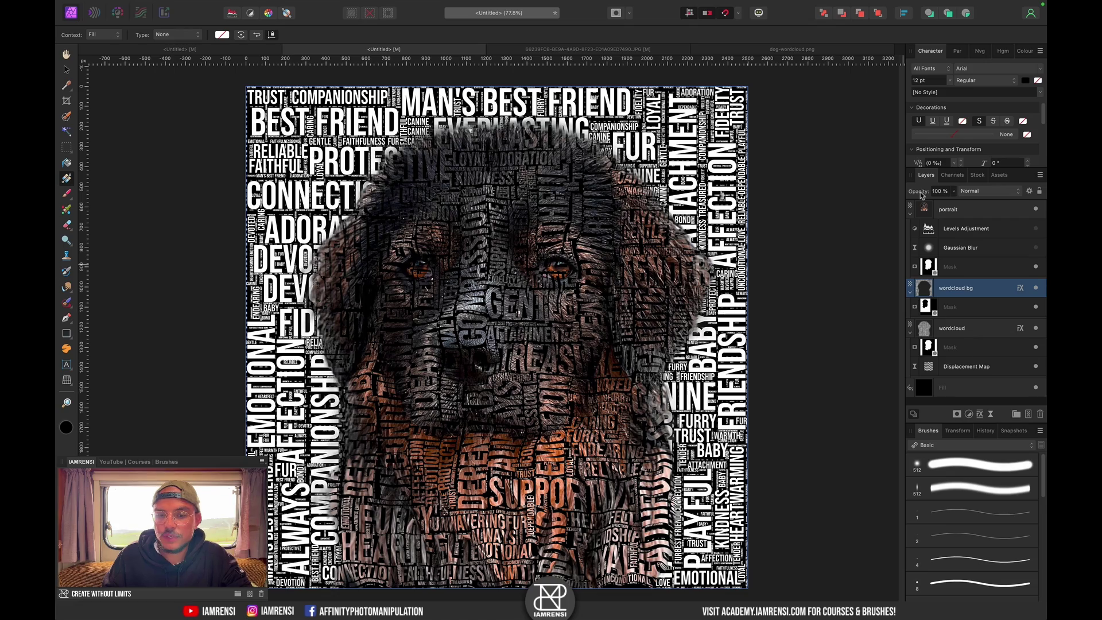
key("5")
key("2")
key("6")
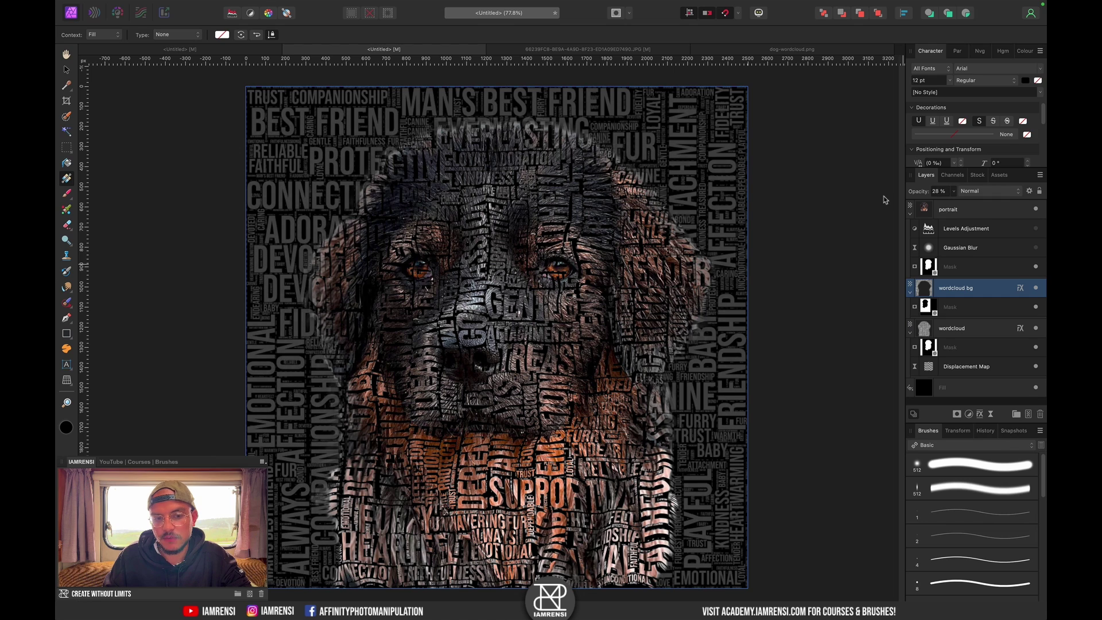
key("2")
key("9")
left_click(881, 196)
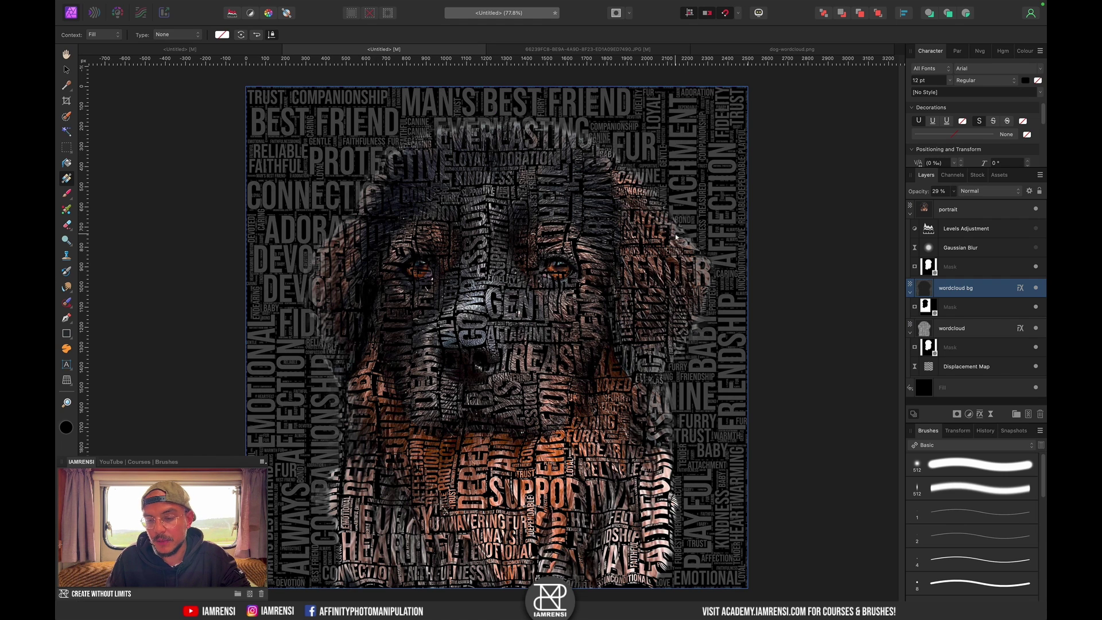
Step: Add an empty Pixel layer between the portrait and the wordcloud bg layer
left_click(1035, 267)
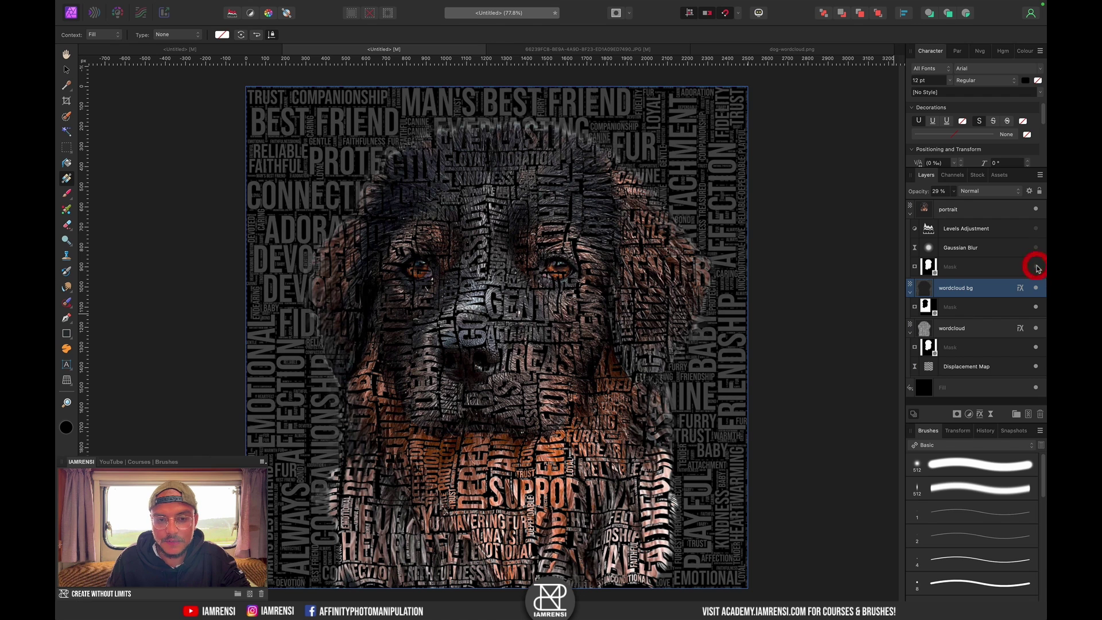
left_click(994, 272)
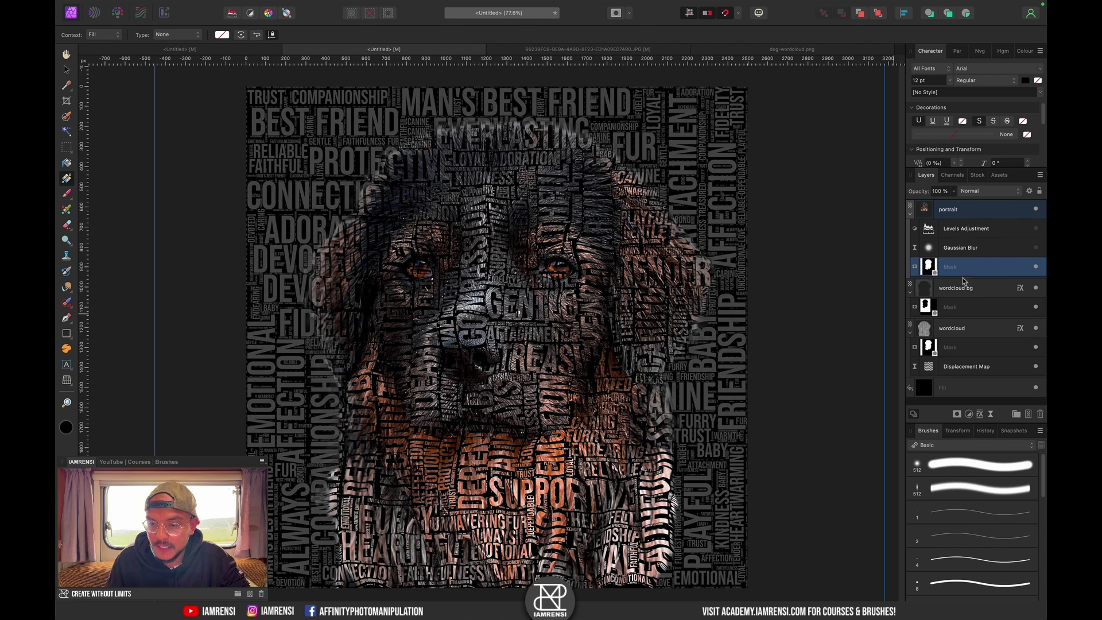
left_click(960, 211)
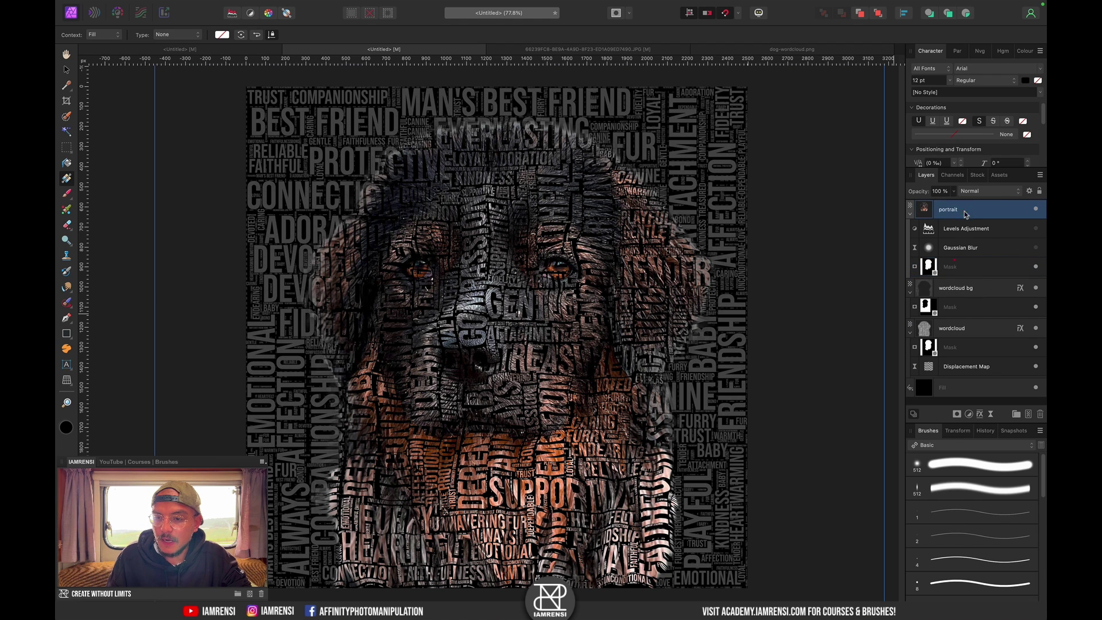
left_click(1028, 412)
left_click_drag(927, 215, 966, 241)
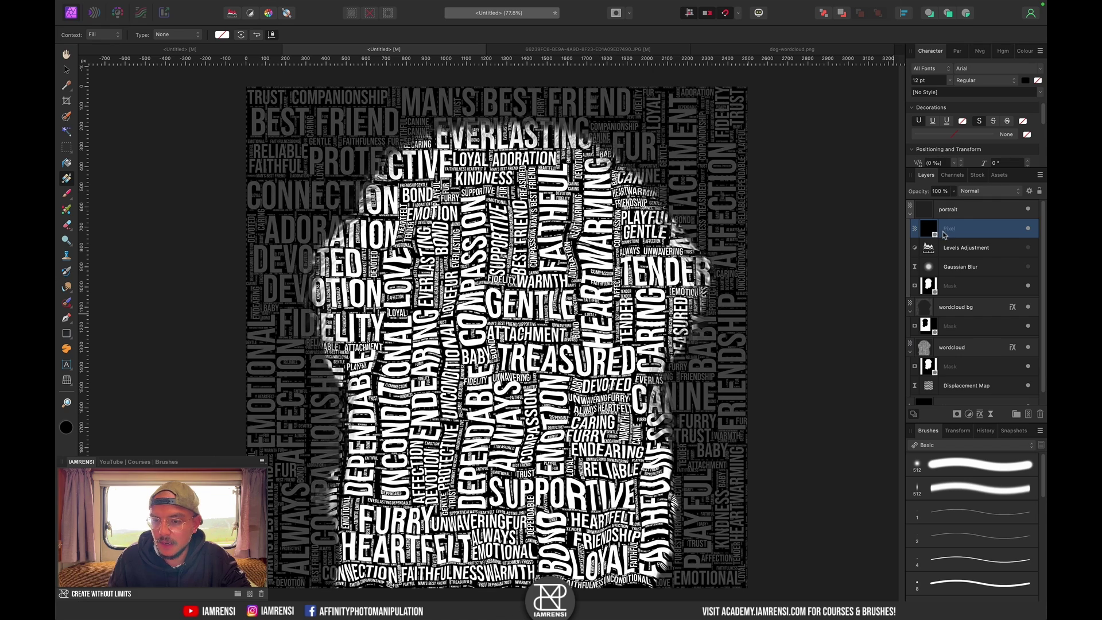
key("super+z")
mouse_move(952, 210)
left_mouse_down()
mouse_move(999, 240)
mouse_move(959, 229)
left_mouse_up()
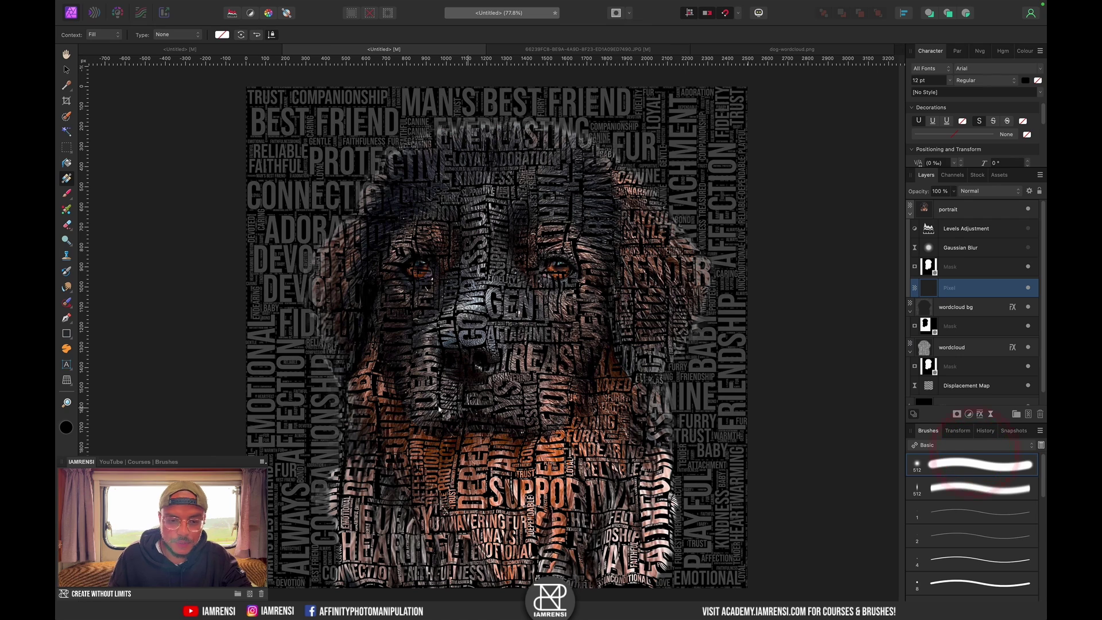
Step: With a large ~1184 px brush, paint black along the left, lower-right and upper-right edges at 72% opacity
key("b")
key("bracketright")
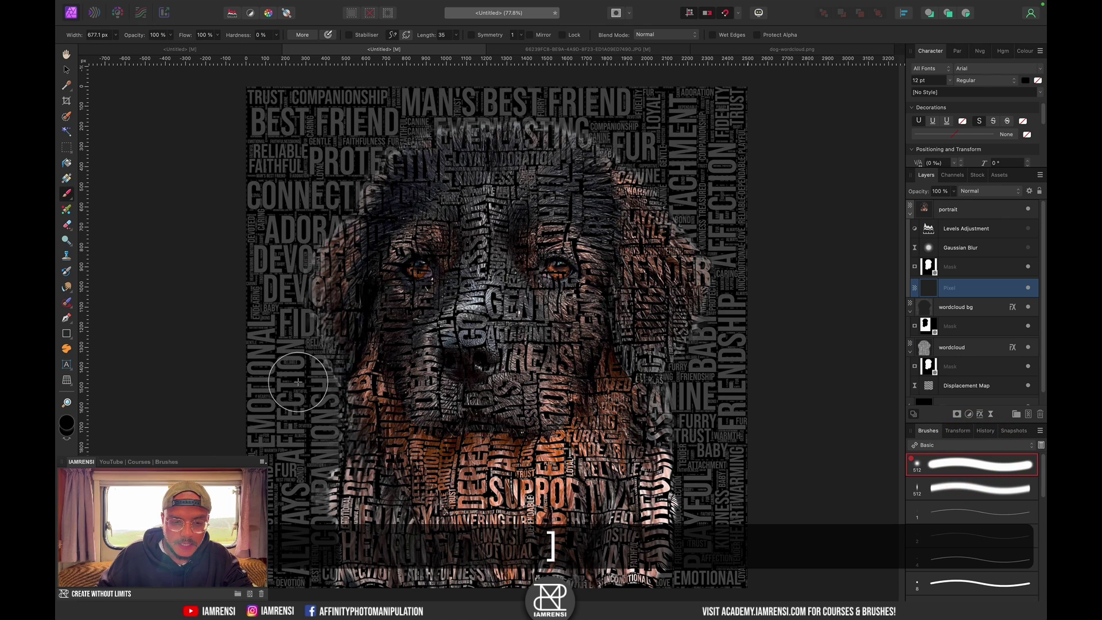
key("bracketright")
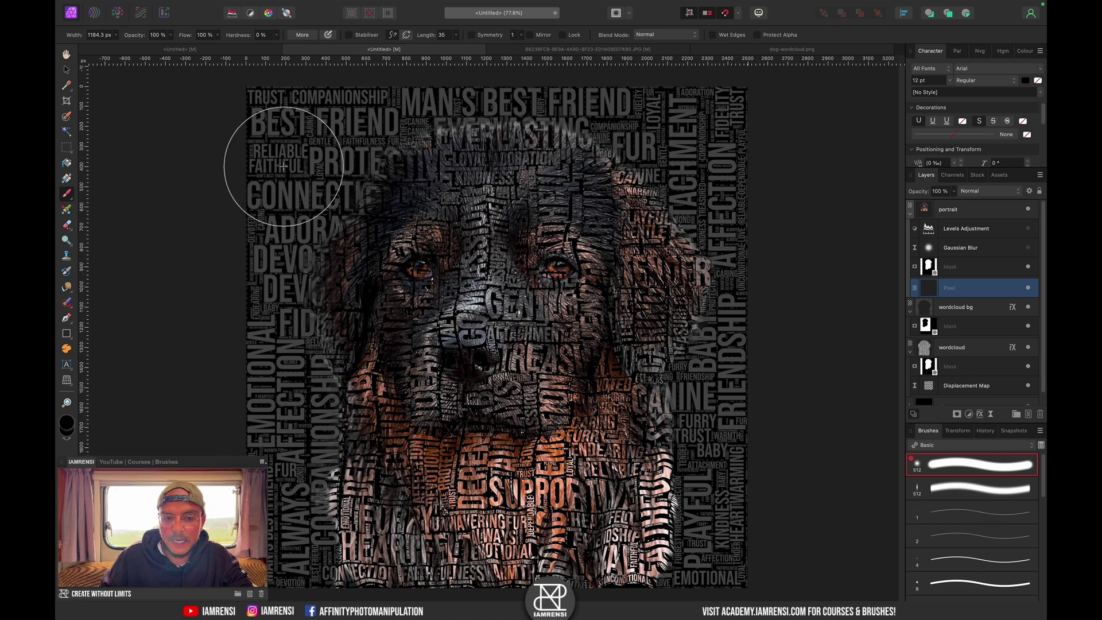
scroll(262, 181, "down", 1)
scroll(262, 181, "down", 5)
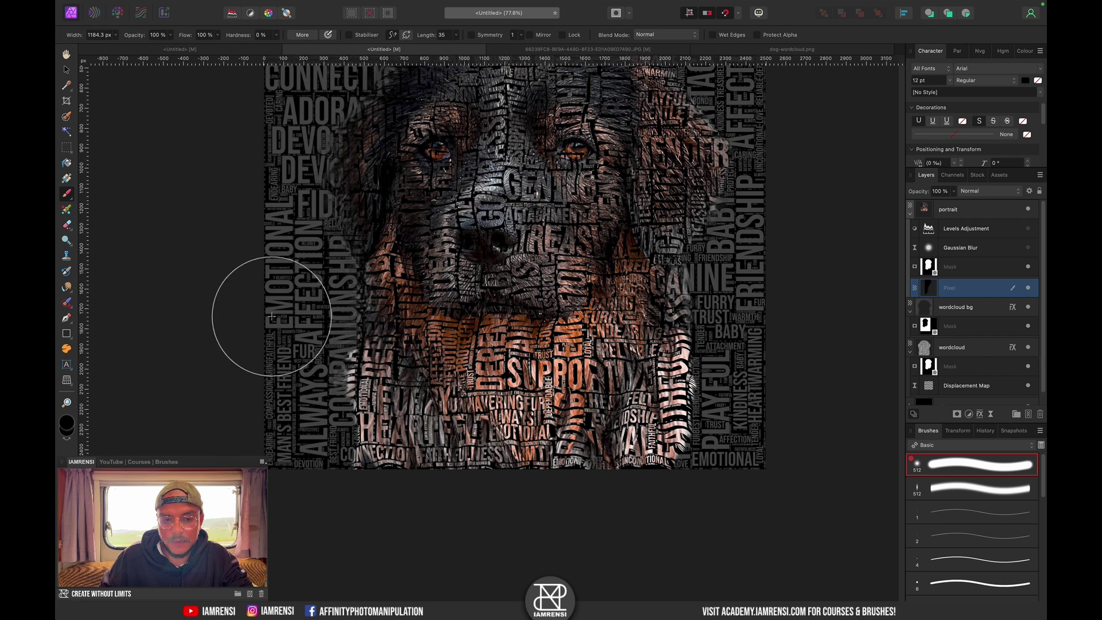
mouse_move(292, 299)
left_mouse_down()
mouse_move(273, 389)
mouse_move(290, 409)
mouse_move(281, 485)
left_mouse_up()
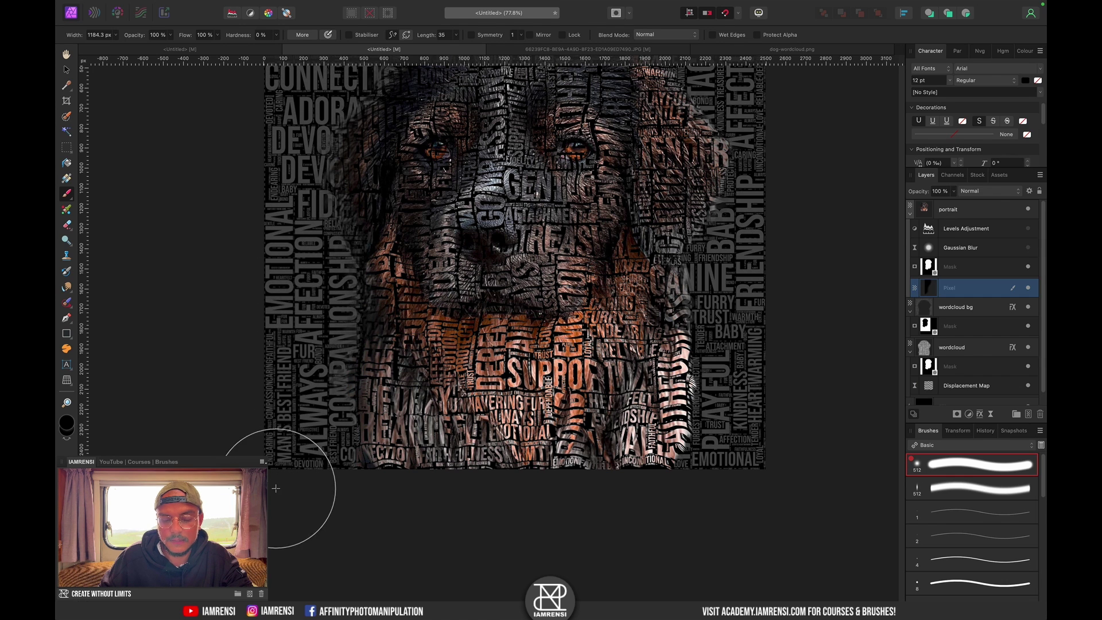
mouse_move(767, 459)
left_mouse_down()
mouse_move(747, 483)
mouse_move(782, 351)
mouse_move(772, 249)
mouse_move(752, 274)
left_mouse_up()
scroll(757, 286, "up", 5)
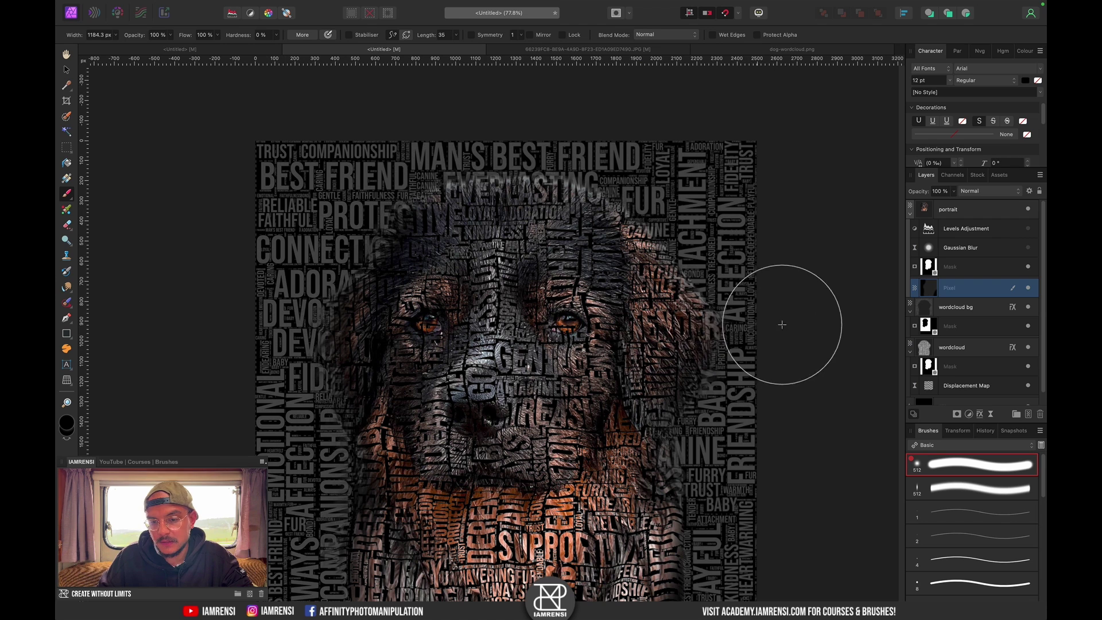
mouse_move(753, 235)
left_mouse_down()
mouse_move(700, 153)
mouse_move(622, 122)
left_mouse_up()
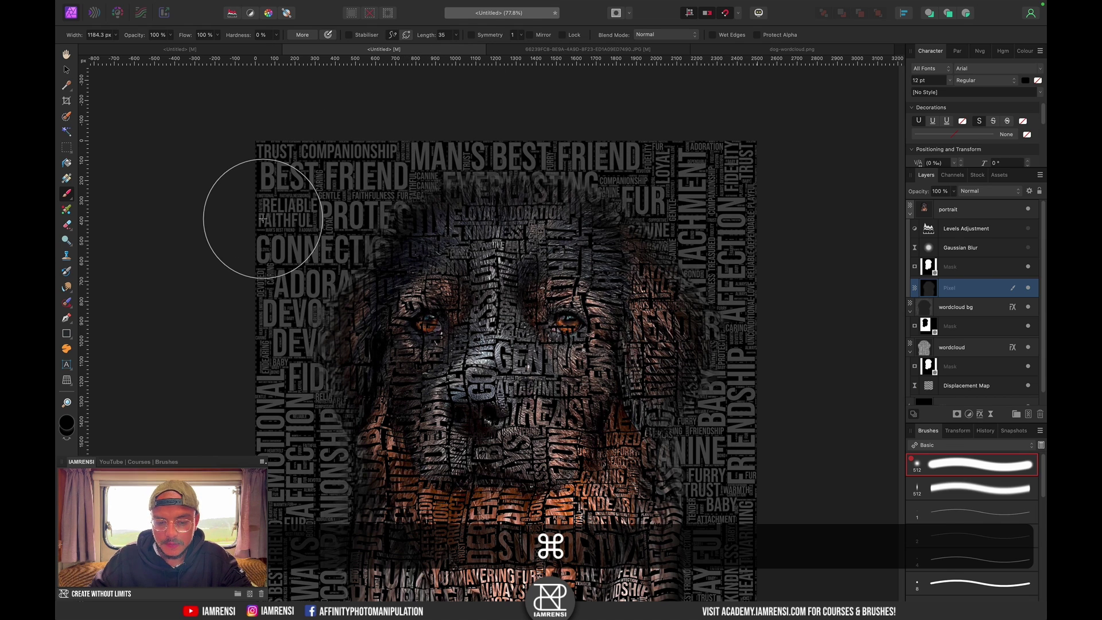
key("super+0")
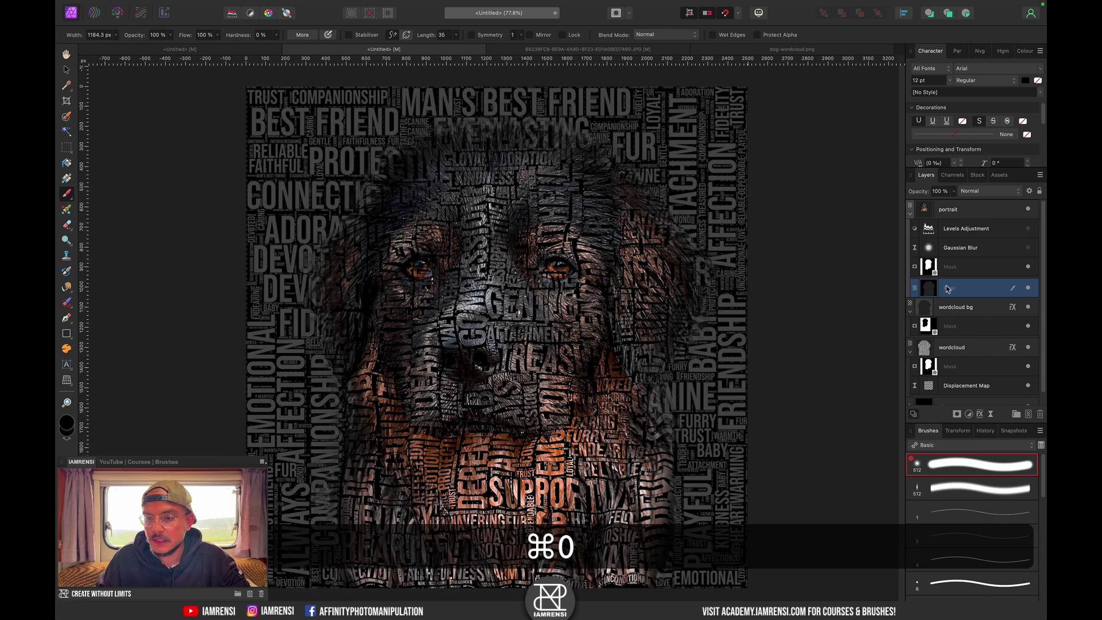
mouse_move(919, 194)
left_mouse_down()
mouse_move(841, 207)
mouse_move(903, 208)
left_mouse_up()
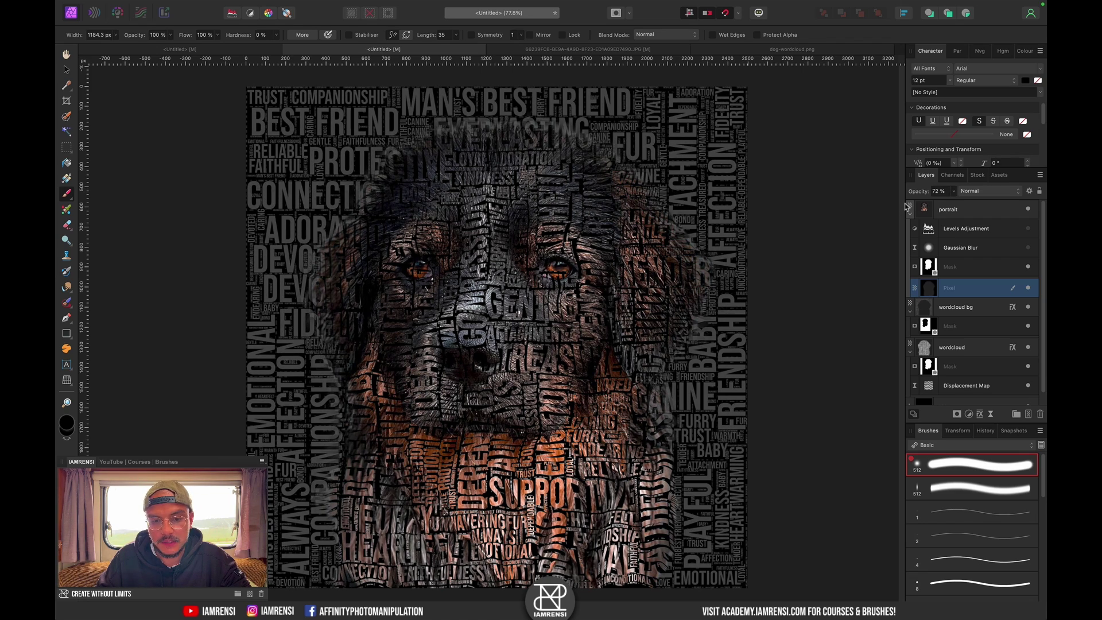
Step: Turn the Levels adjustment back on and set its black level to about 3% and white level to 70%
key("super+0")
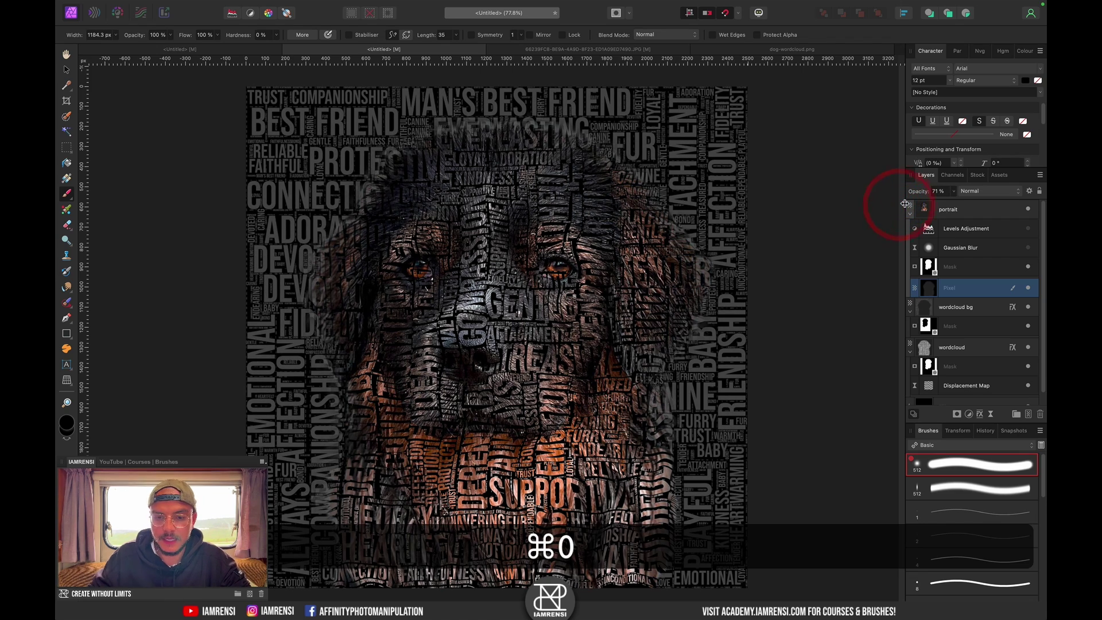
left_click(1027, 229)
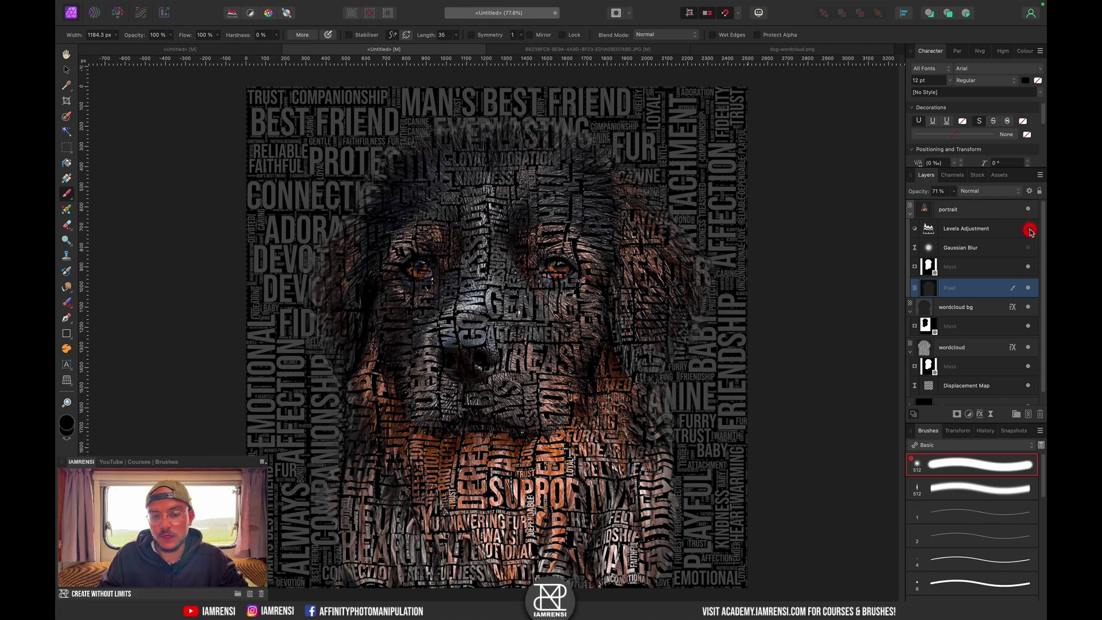
left_click(1028, 229)
double_click(927, 228)
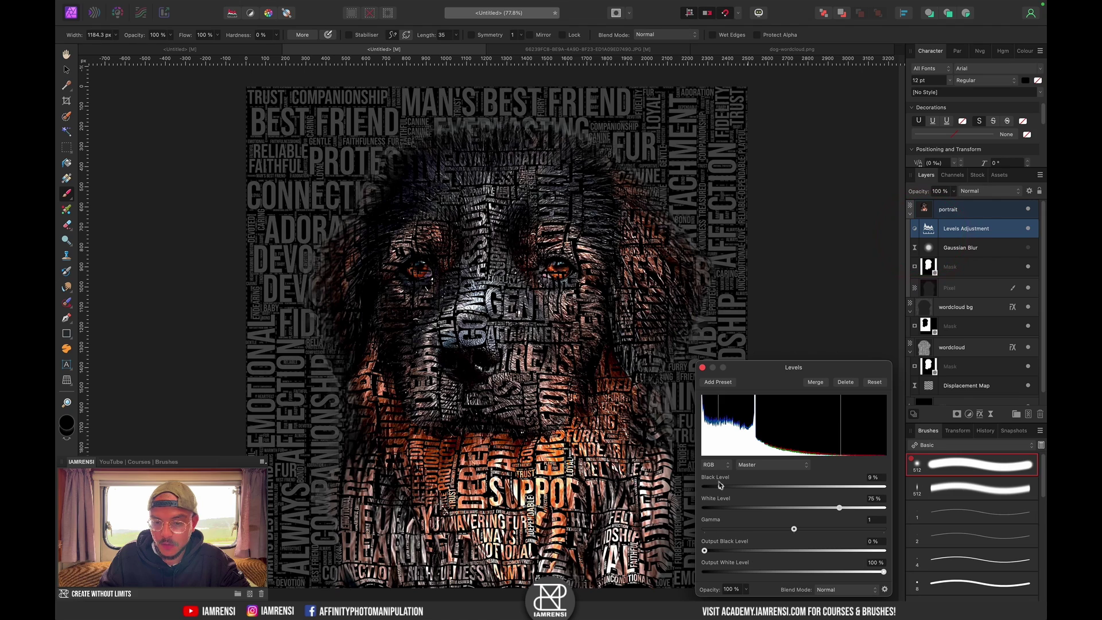
left_click_drag(720, 485, 709, 487)
left_click_drag(839, 508, 831, 511)
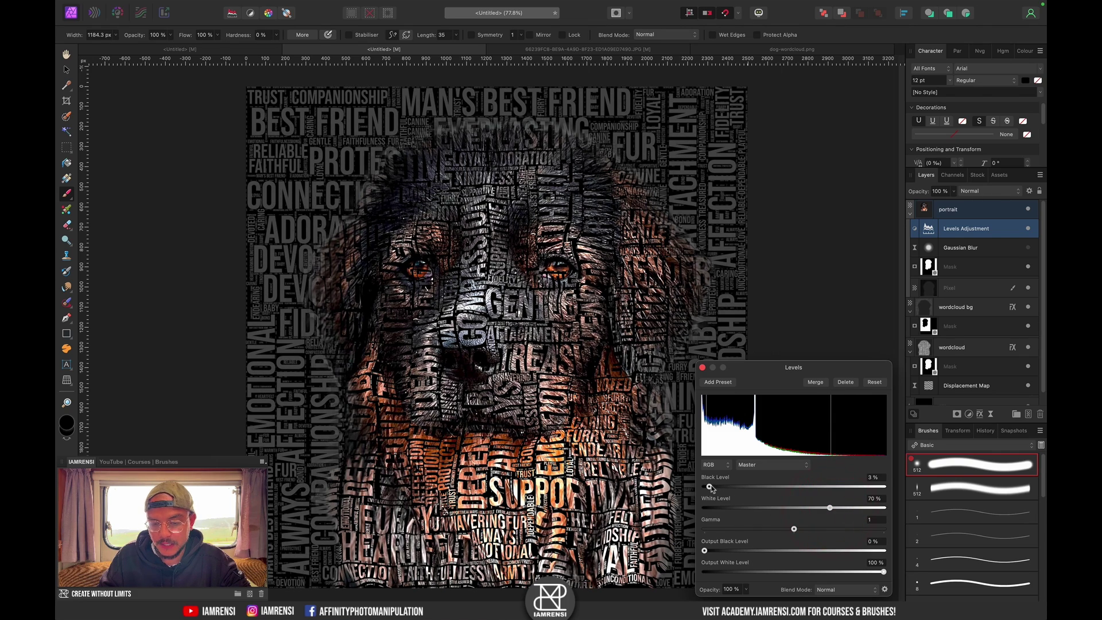
left_click_drag(709, 486, 707, 431)
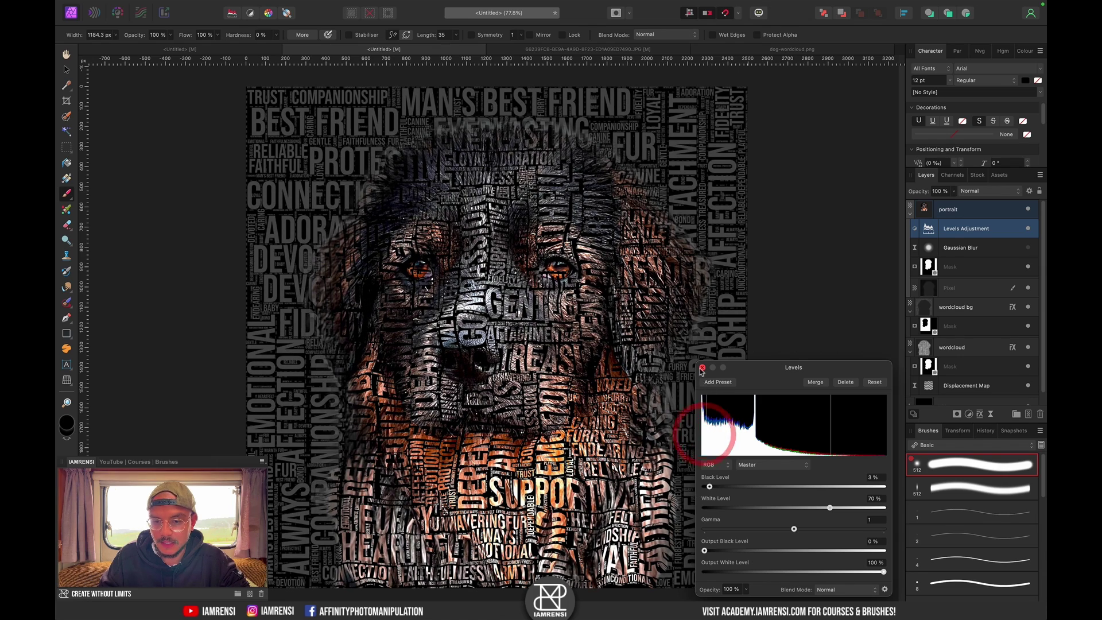
left_click(699, 369)
key("super+0")
key("h")
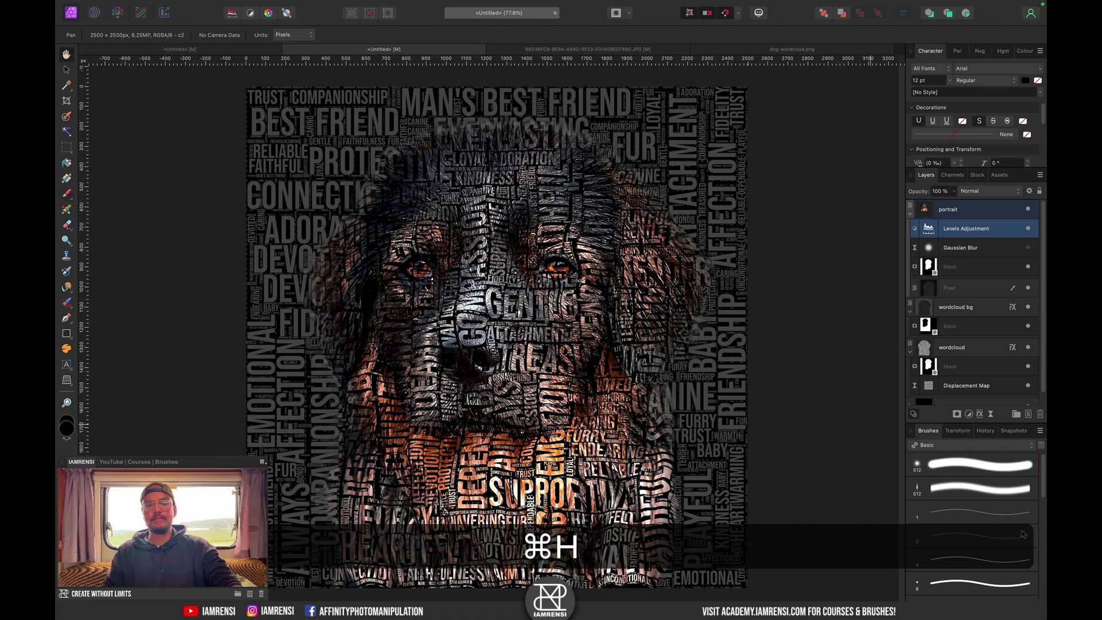